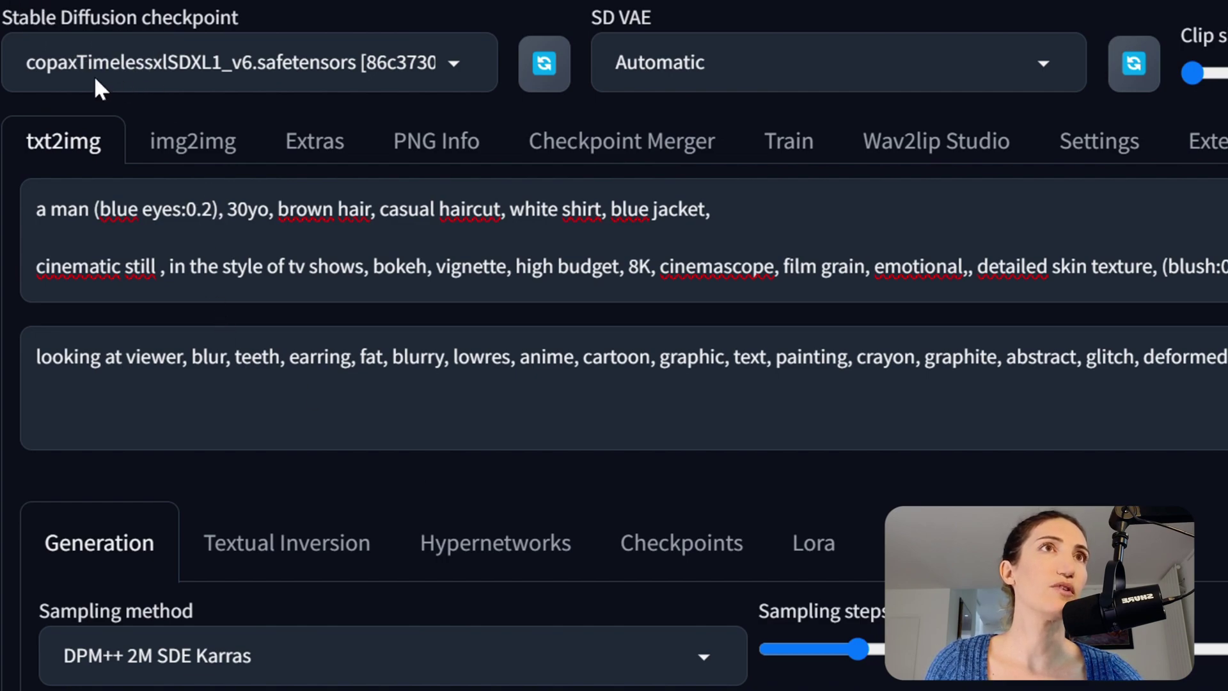
- Keep the copaxTimeless checkpoint and the DPM++ 2M SDE Karras sampler
click(455, 66)
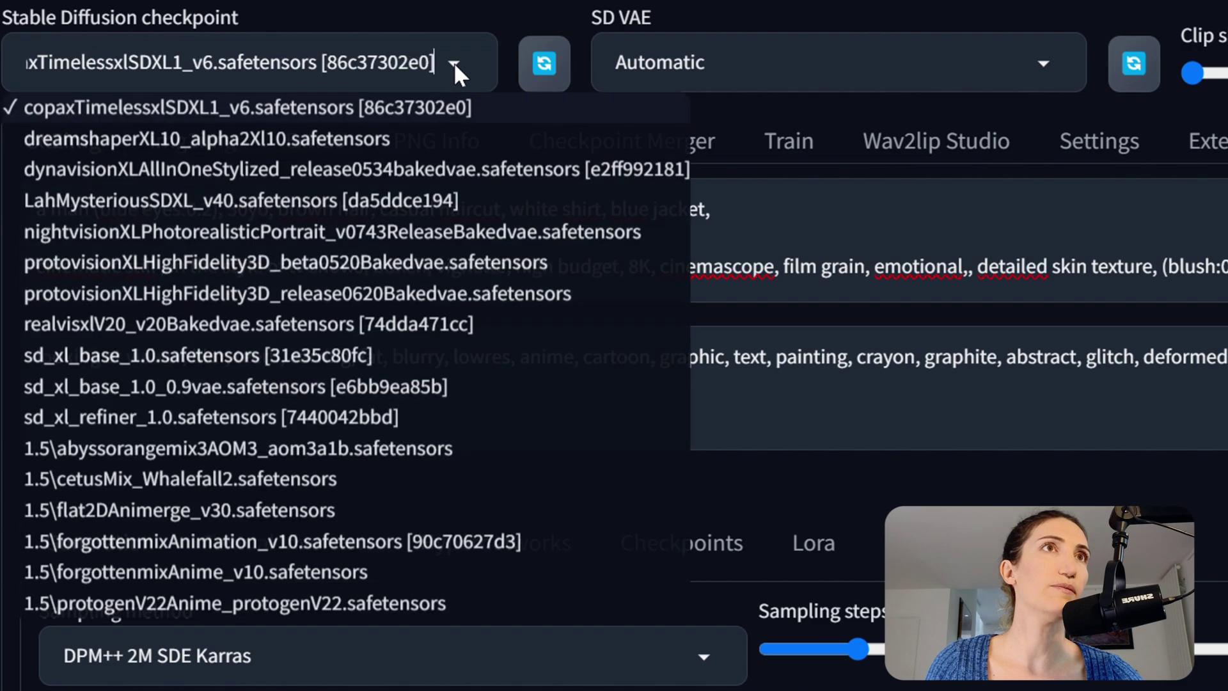
click(352, 118)
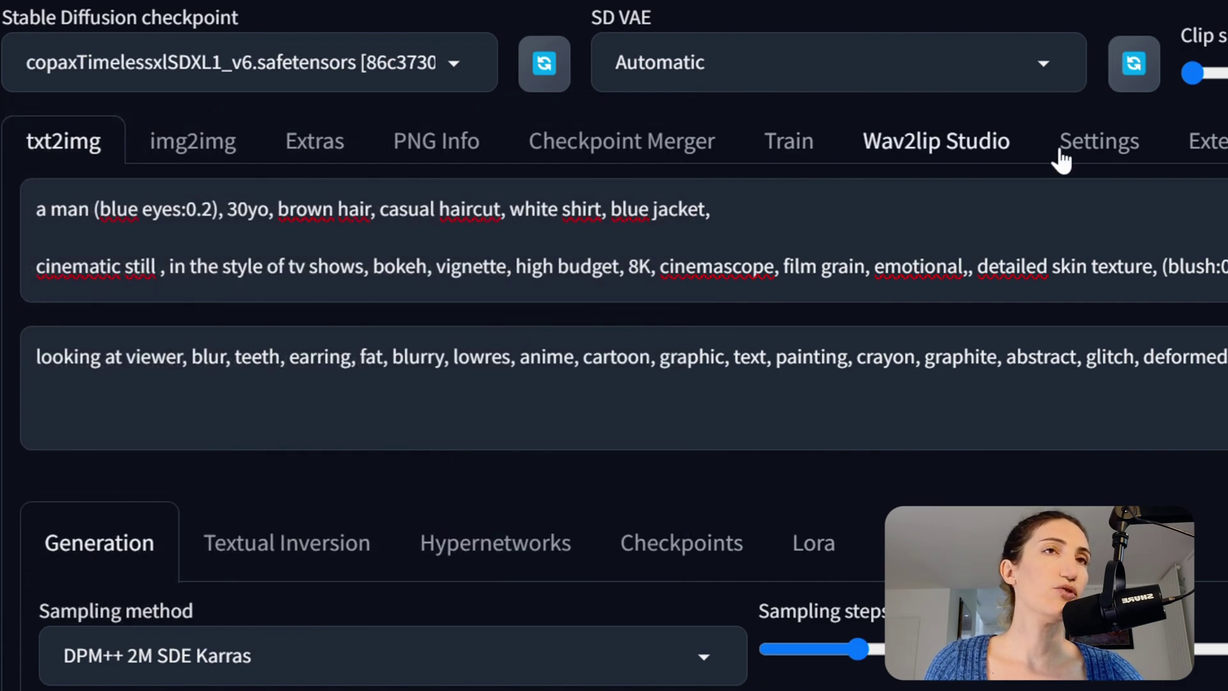
scroll(510, 540, down, 1)
scroll(510, 540, down, 1)
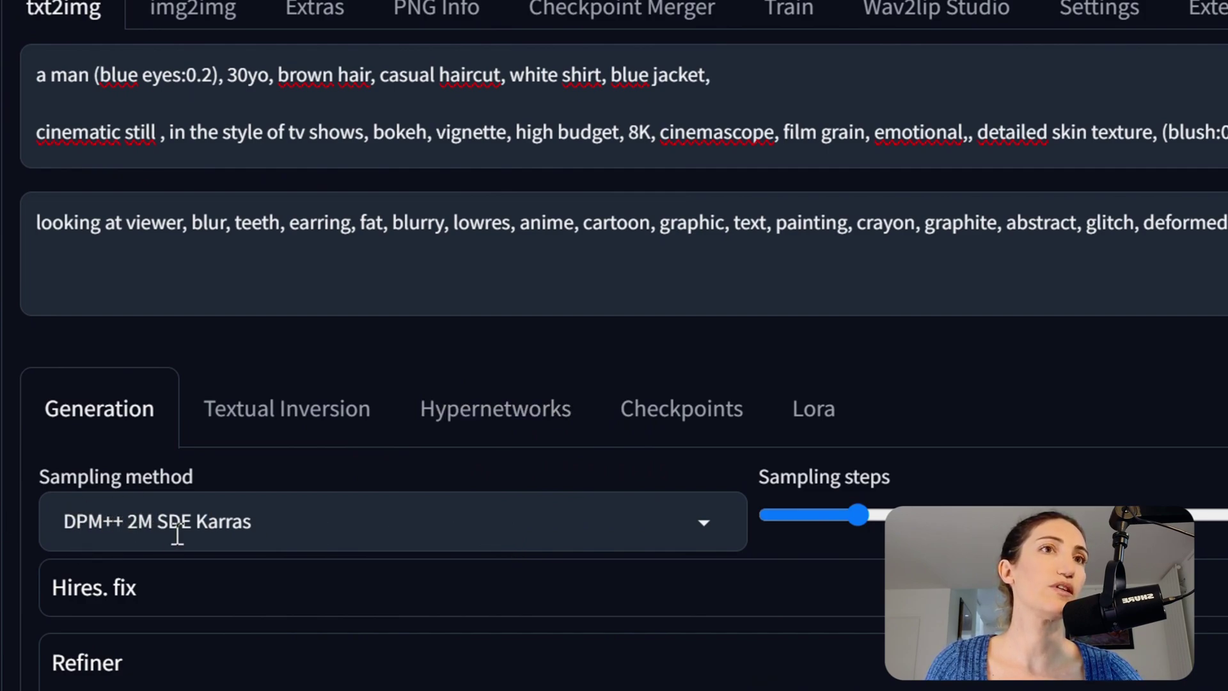
click(704, 522)
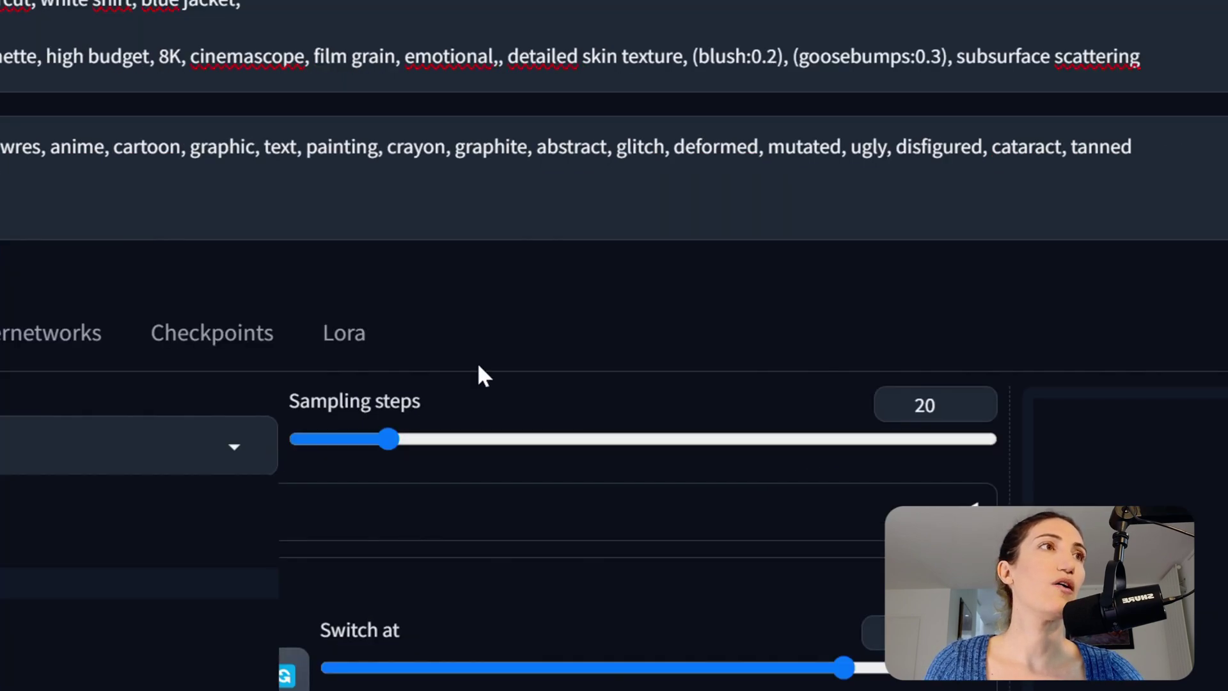
click(540, 345)
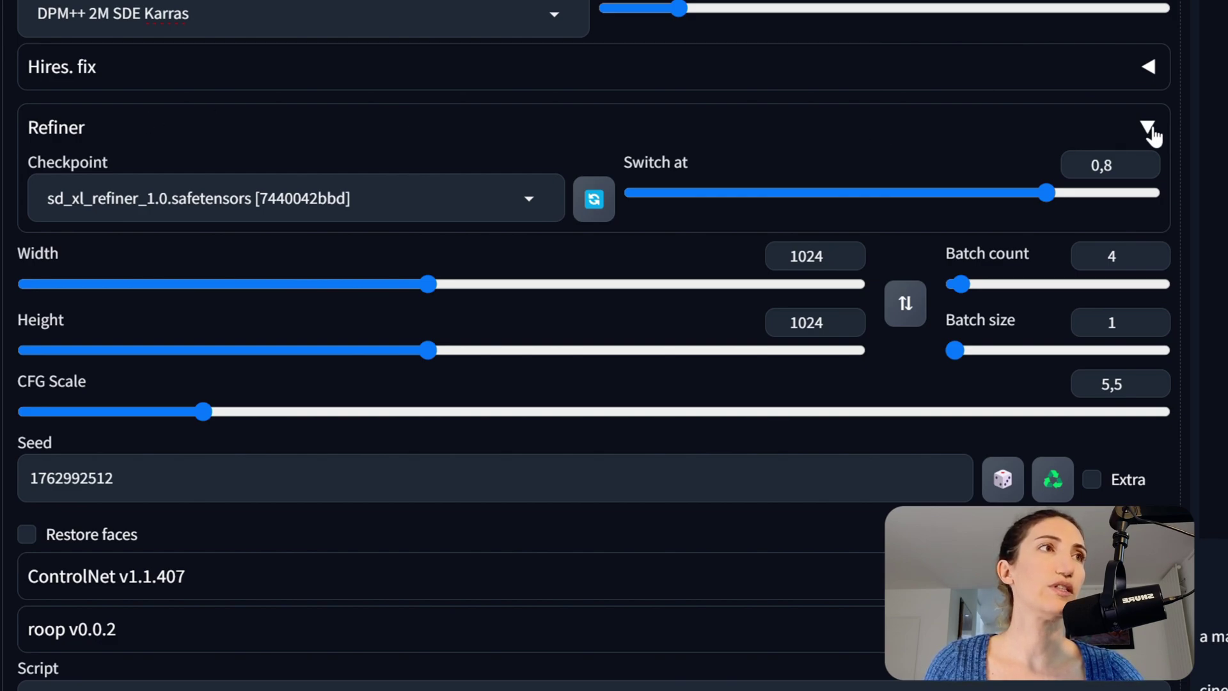
- Inspect the Hires. fix and Refiner settings without changing them
click(1148, 69)
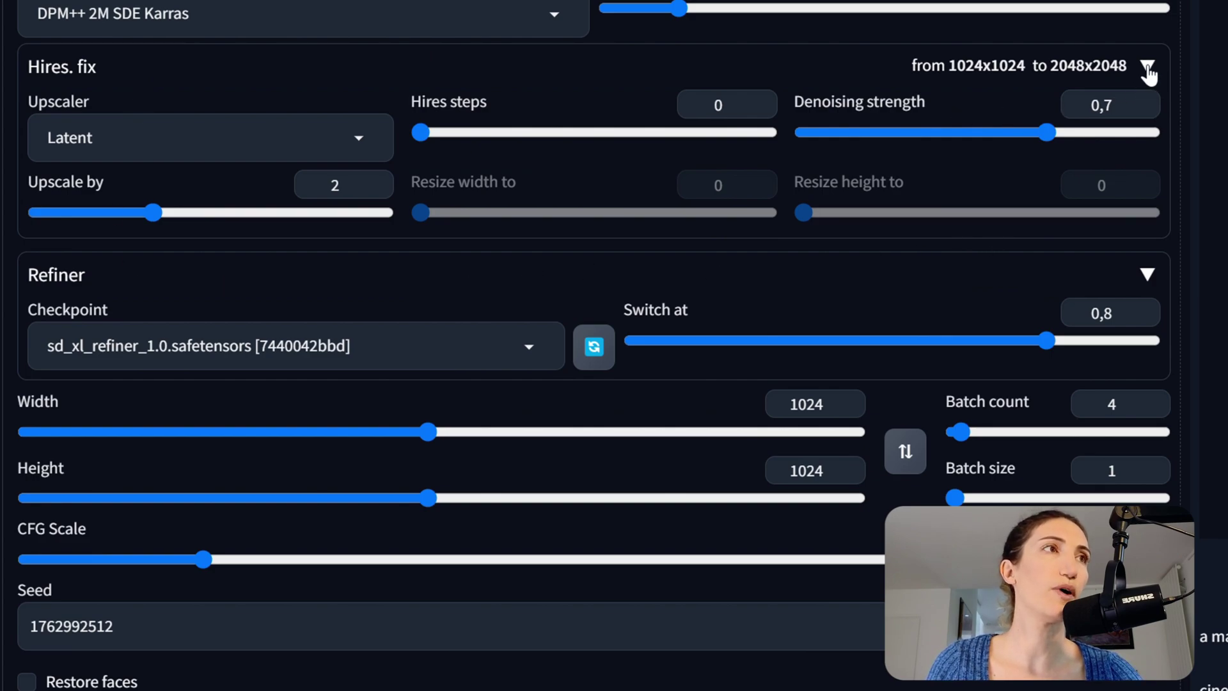
click(1149, 69)
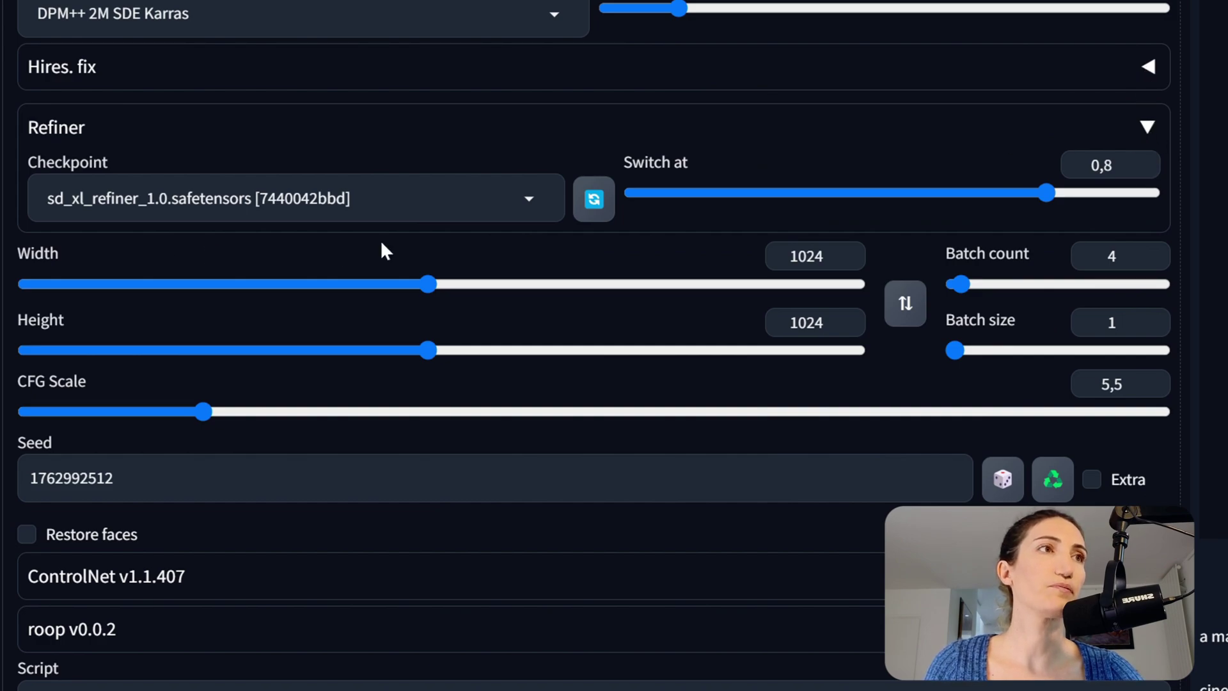
click(1145, 131)
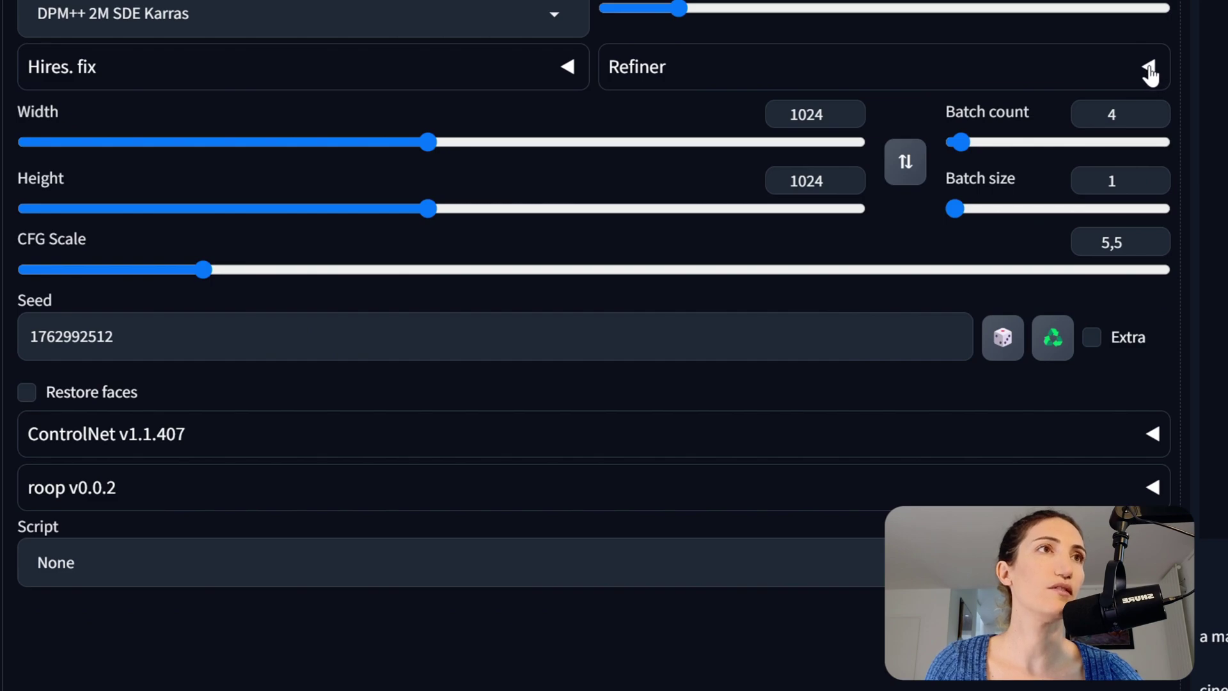
click(1148, 67)
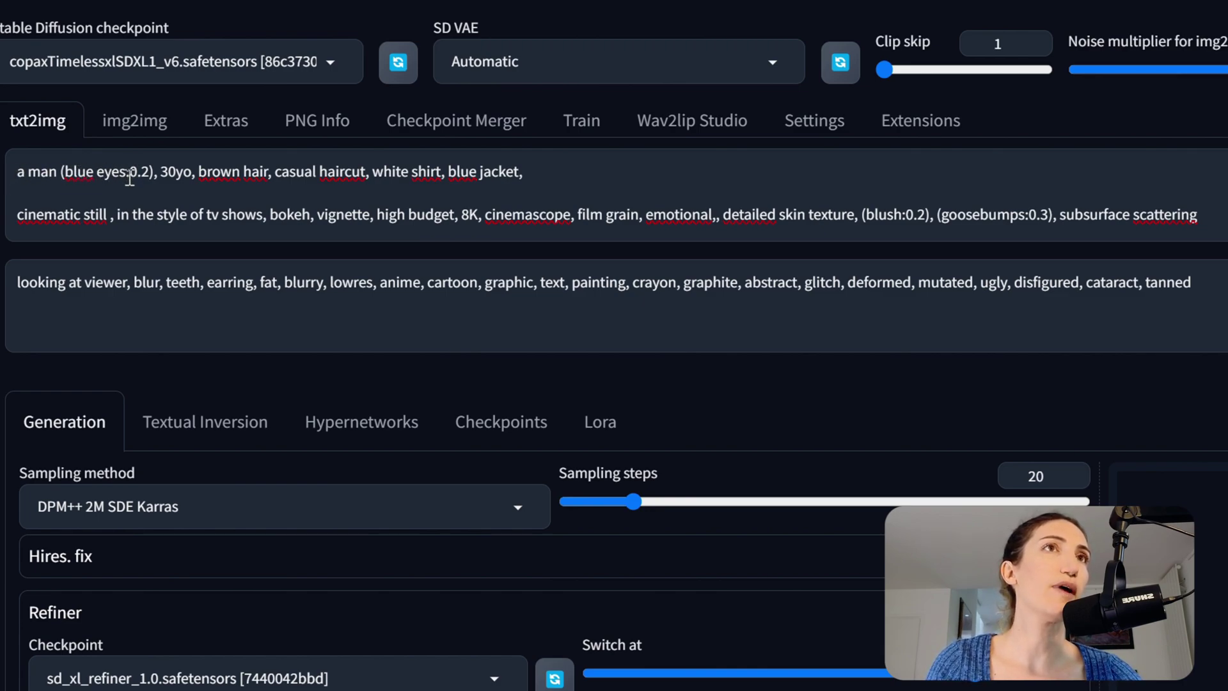
- Review the (blue eyes:0.2) and brown hair prompt terms, then generate the four-image batch
drag(148, 172, 62, 178)
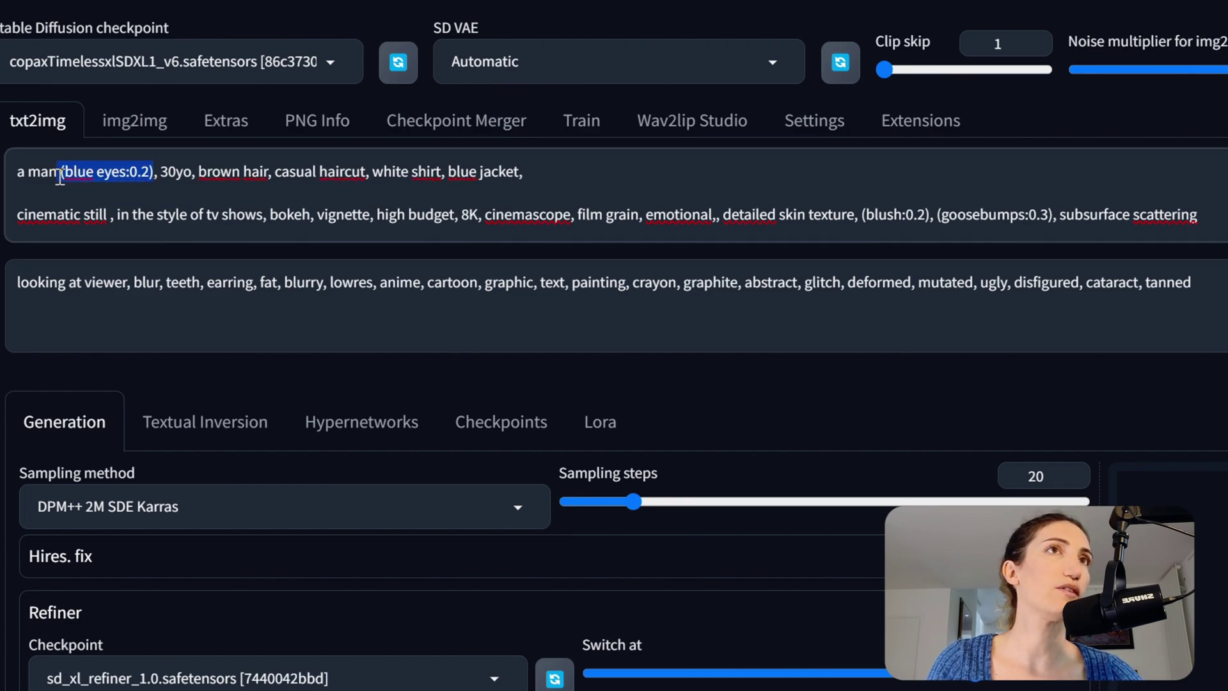
click(165, 173)
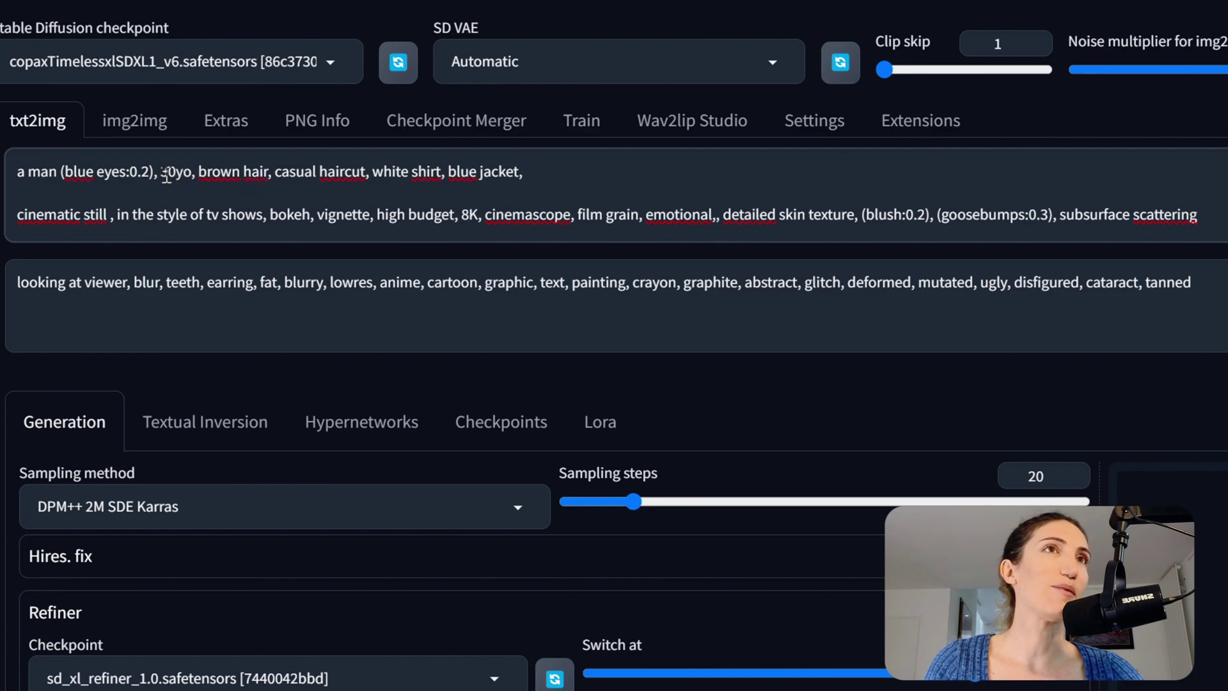
drag(158, 171, 59, 170)
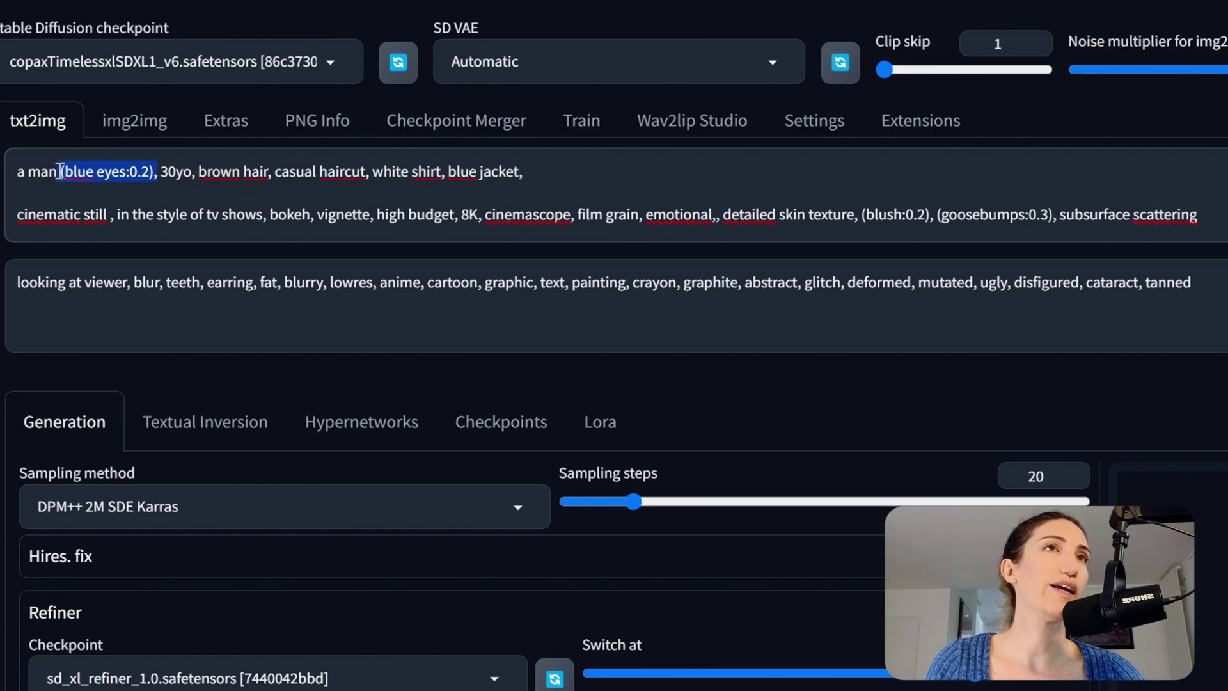
click(189, 173)
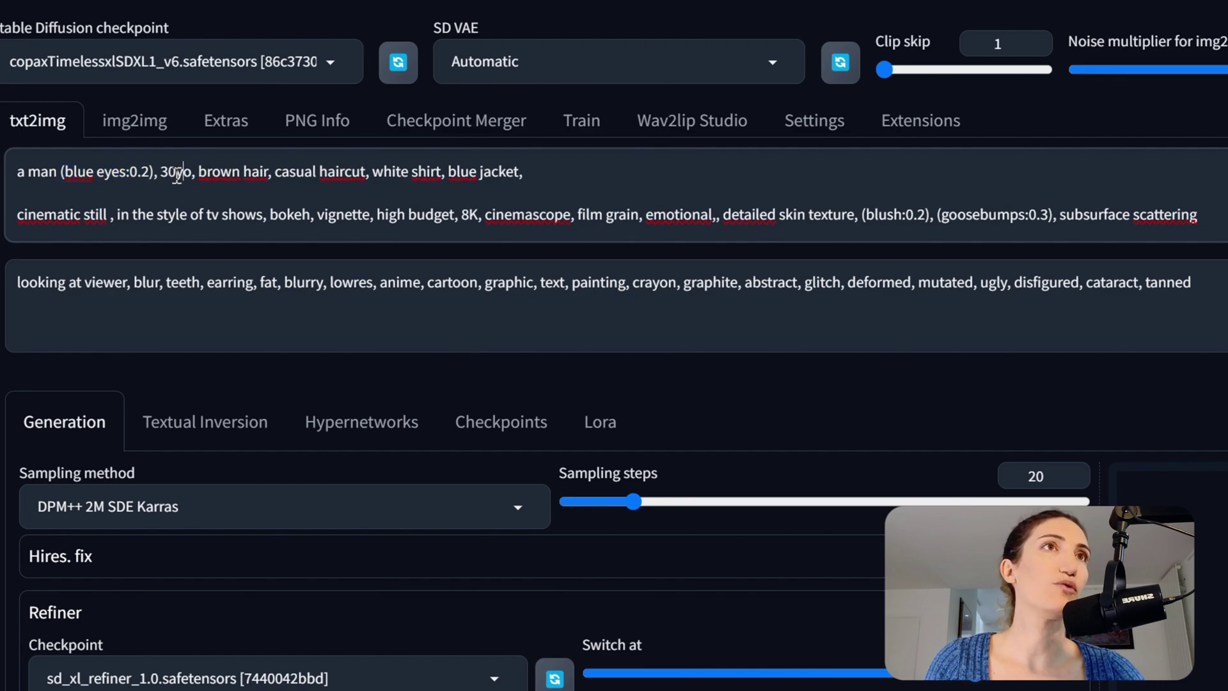
drag(207, 173, 273, 176)
click(274, 174)
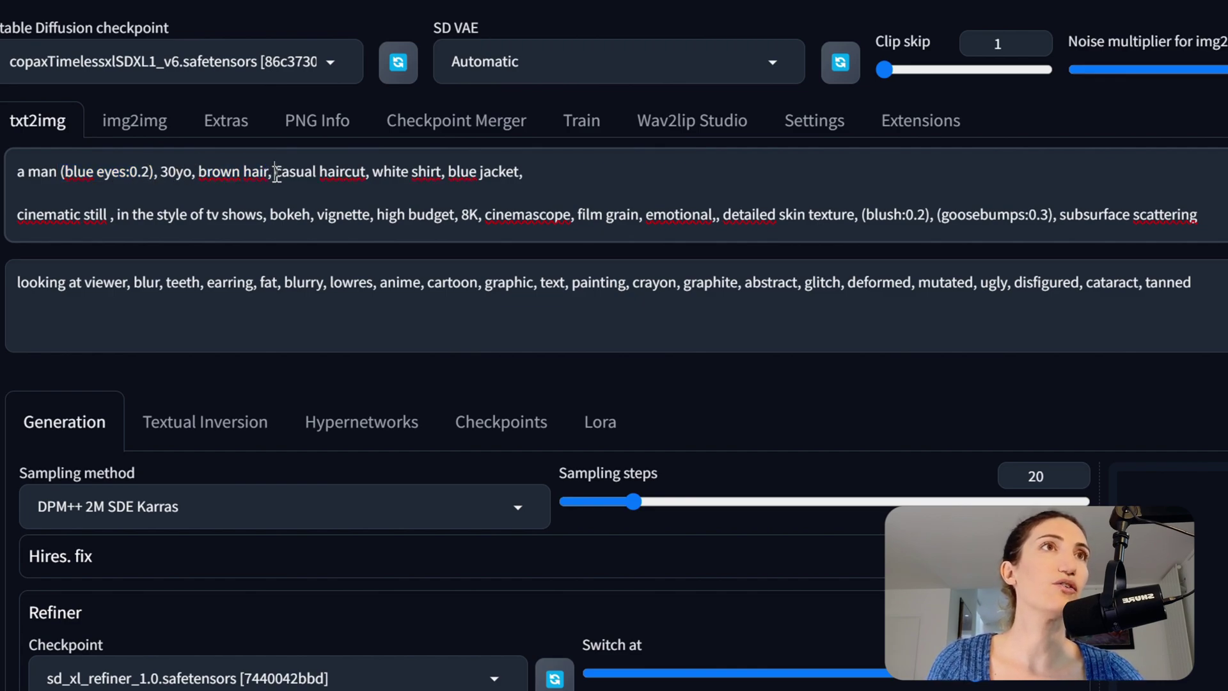
click(313, 173)
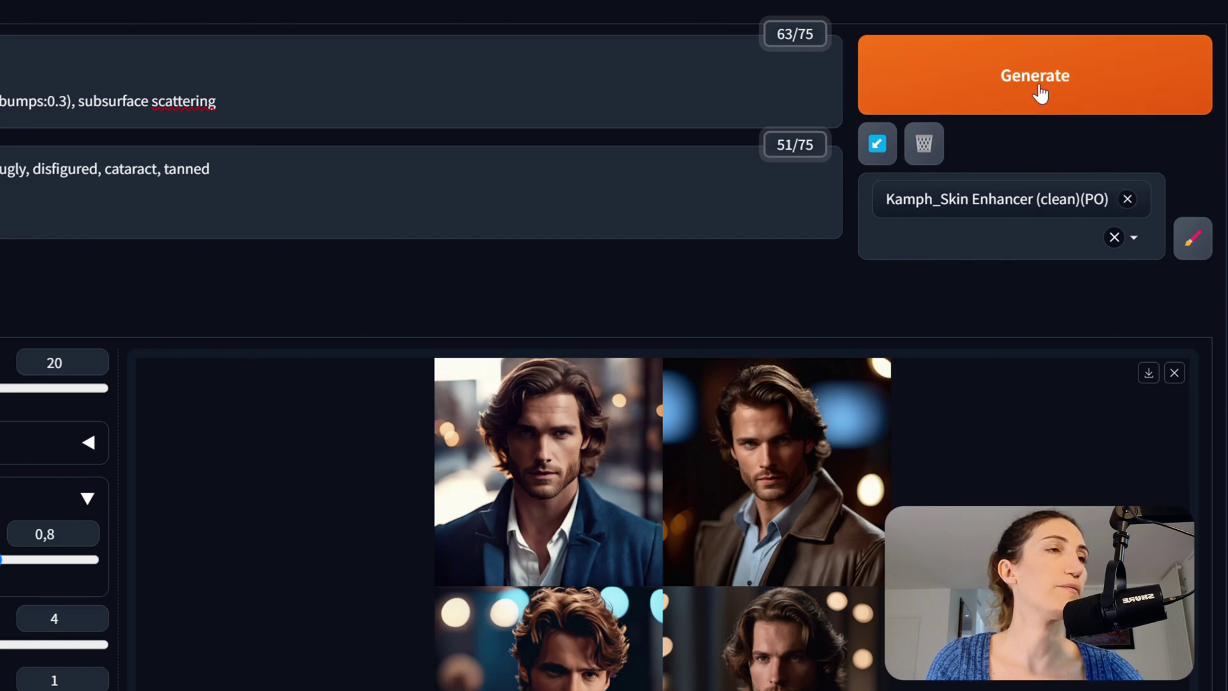
click(1037, 90)
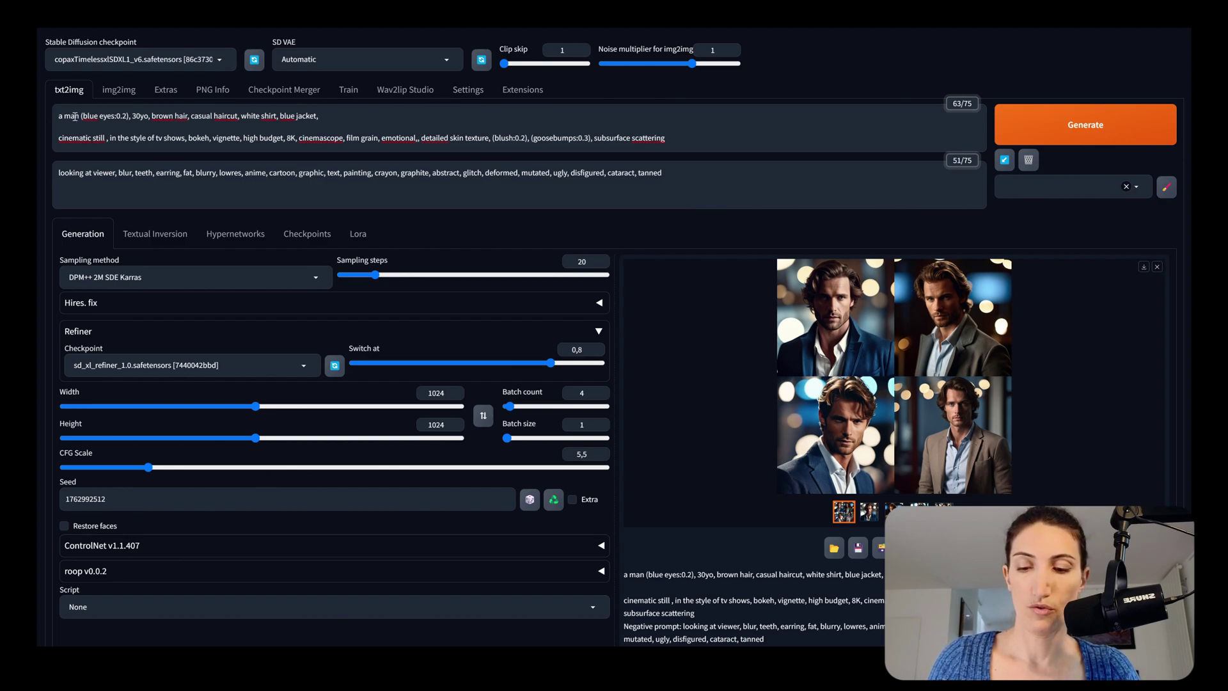
- Replace 'a man' at the prompt start with a person's full name and regenerate the portraits
drag(78, 116, 68, 116)
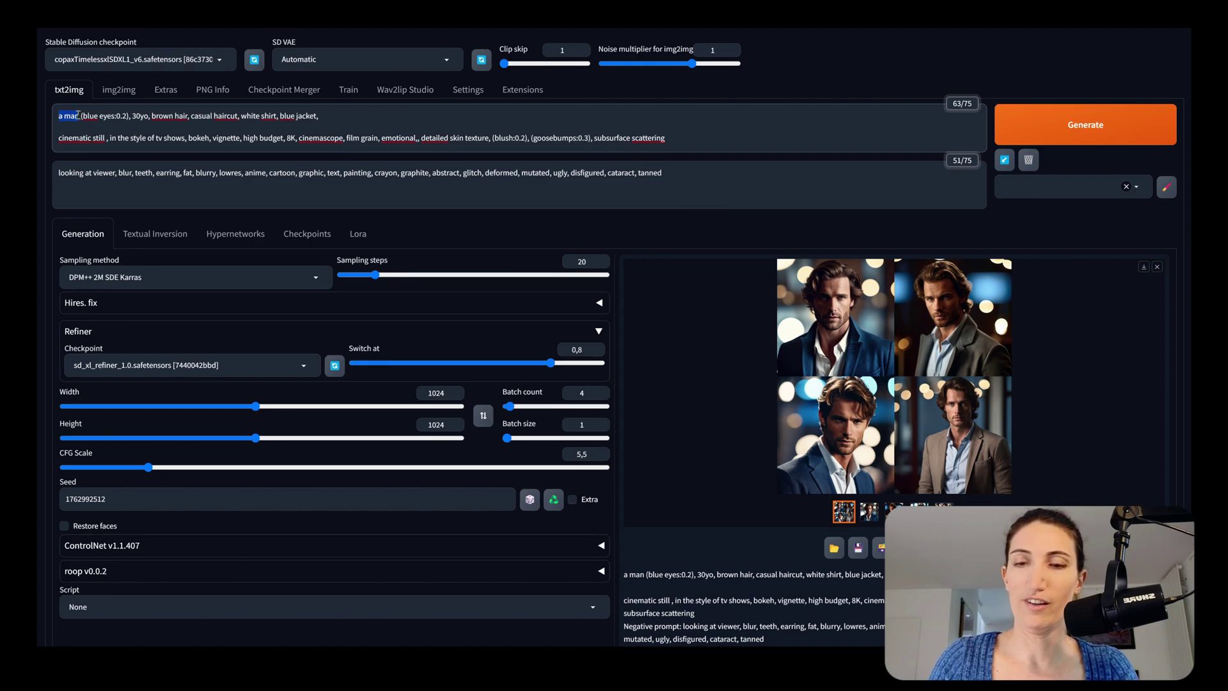
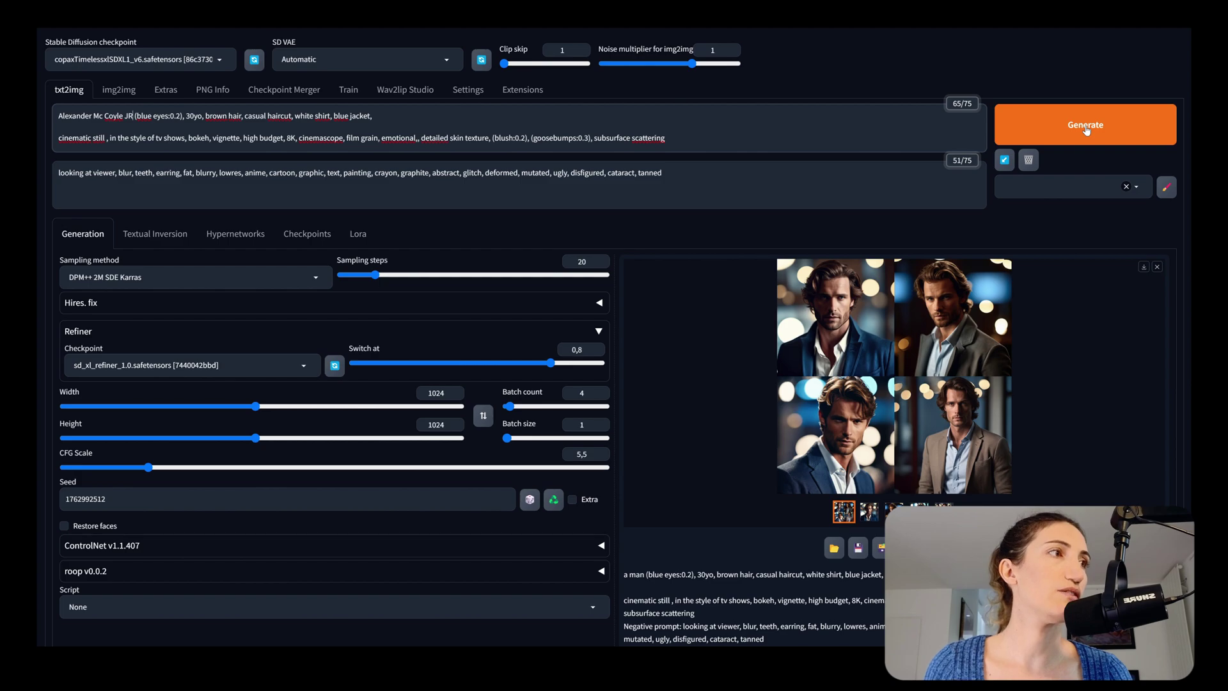
click(1086, 128)
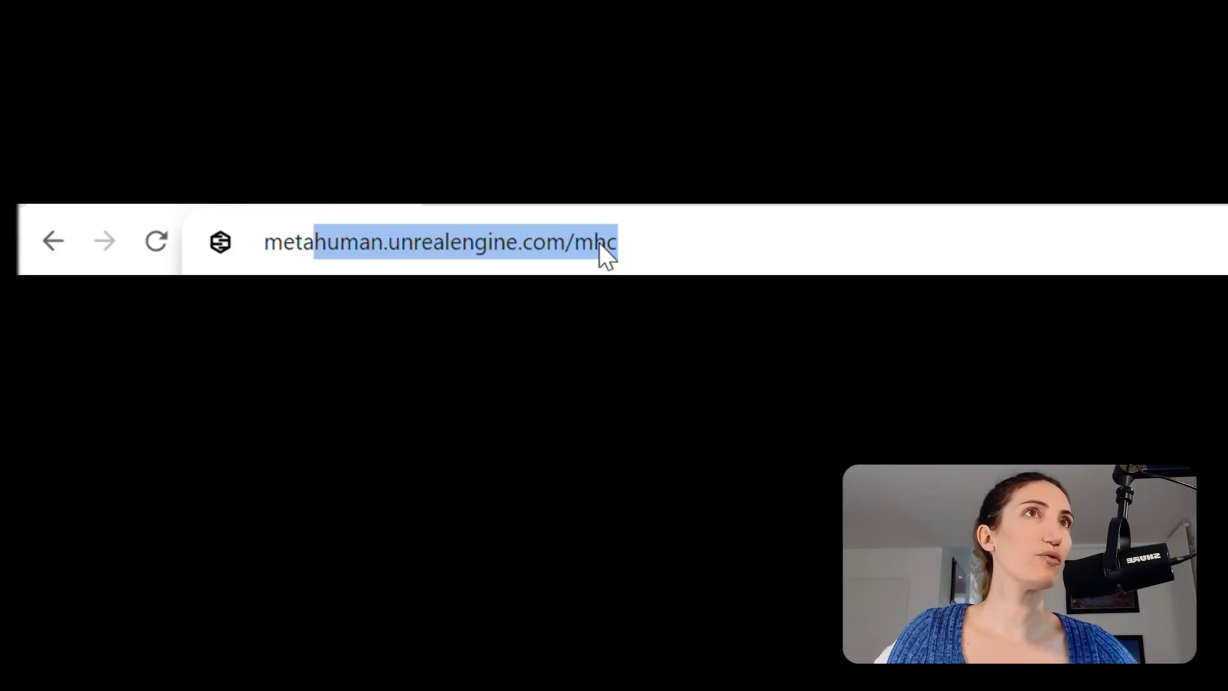
- Load metahuman.unrealengine.com/mhc and launch MetaHuman Creator
key(Return)
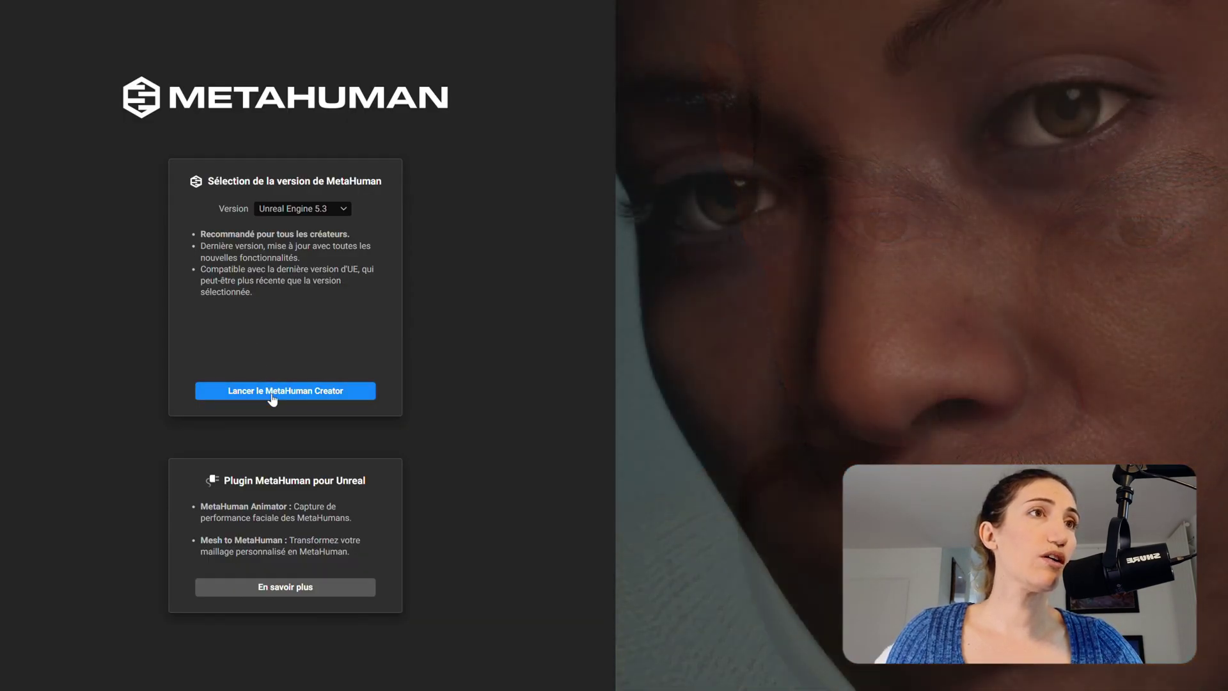
click(273, 396)
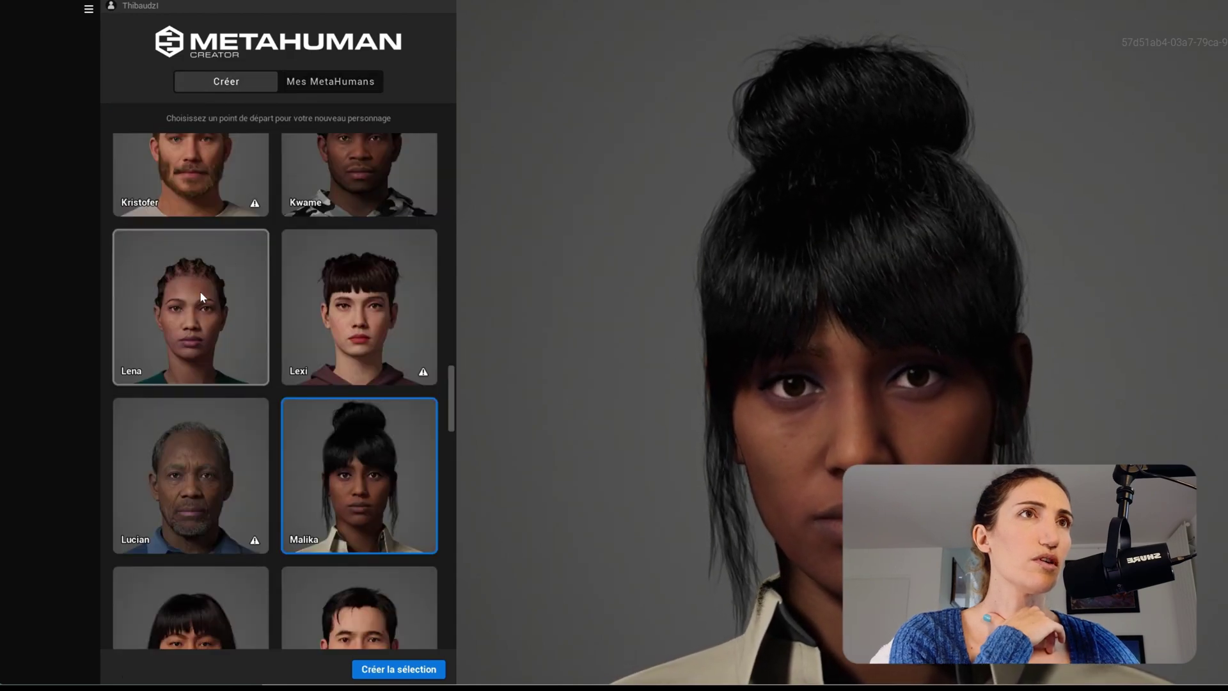
- Pick Yuri in the Créer gallery and create the new MetaHuman from it
scroll(205, 318, up, 5)
scroll(203, 316, up, 10)
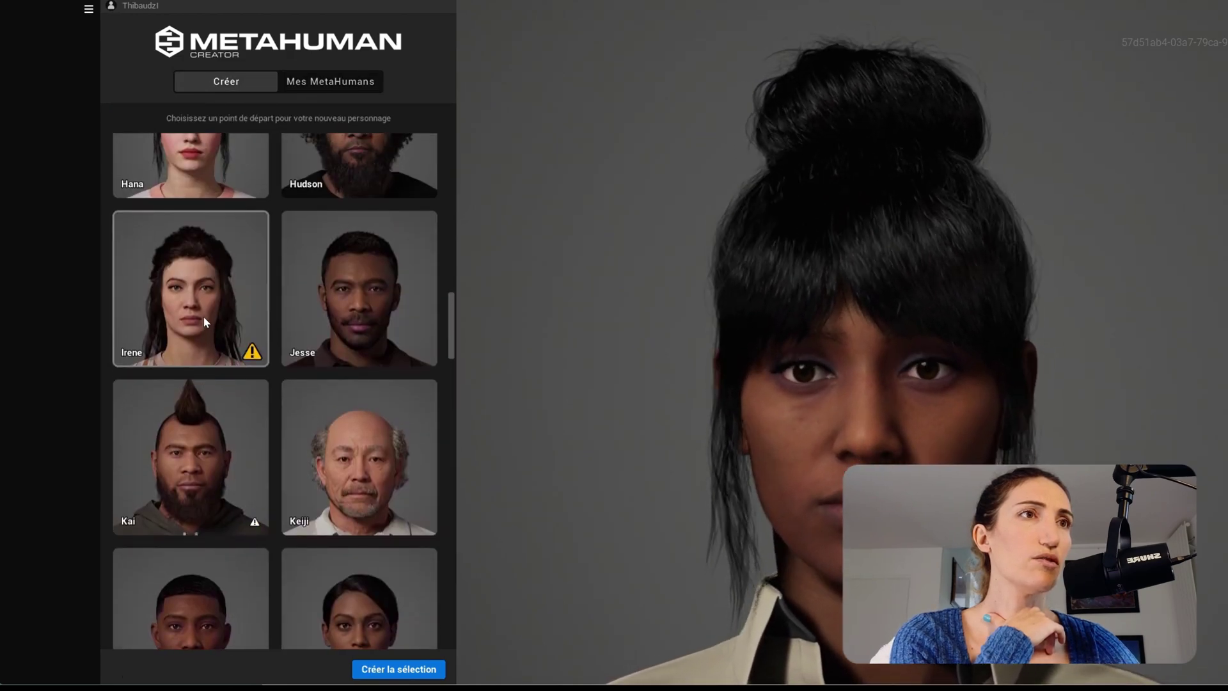
scroll(202, 316, down, 15)
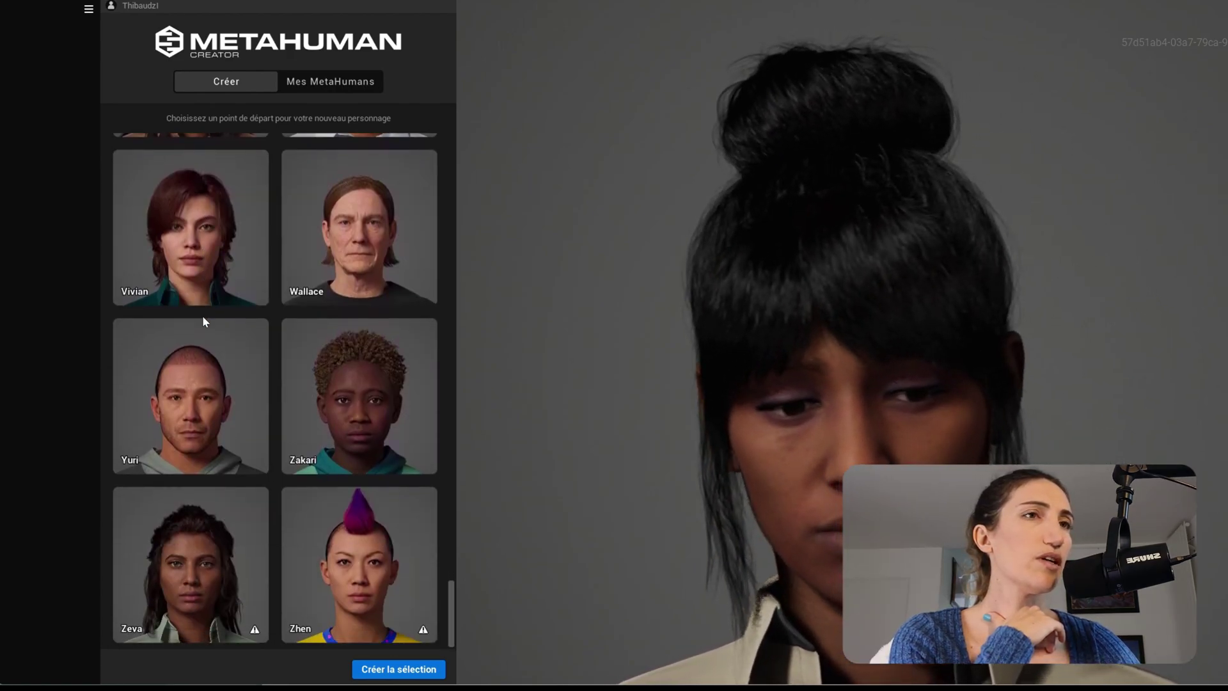
click(198, 365)
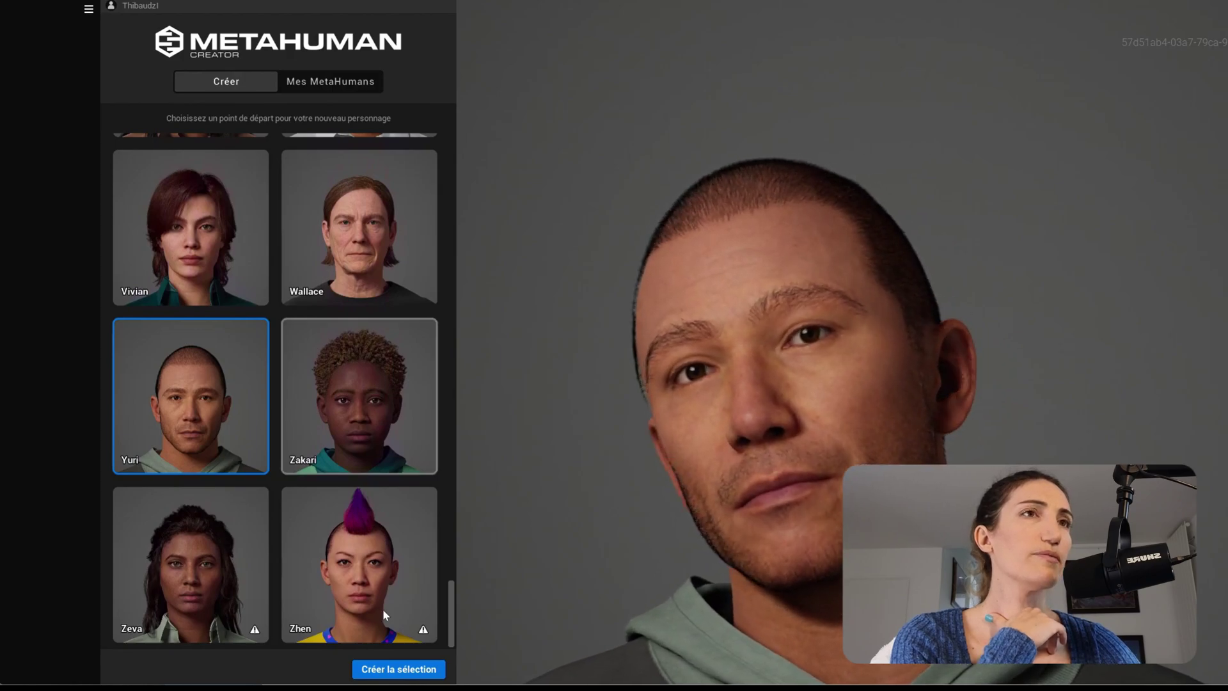
click(396, 669)
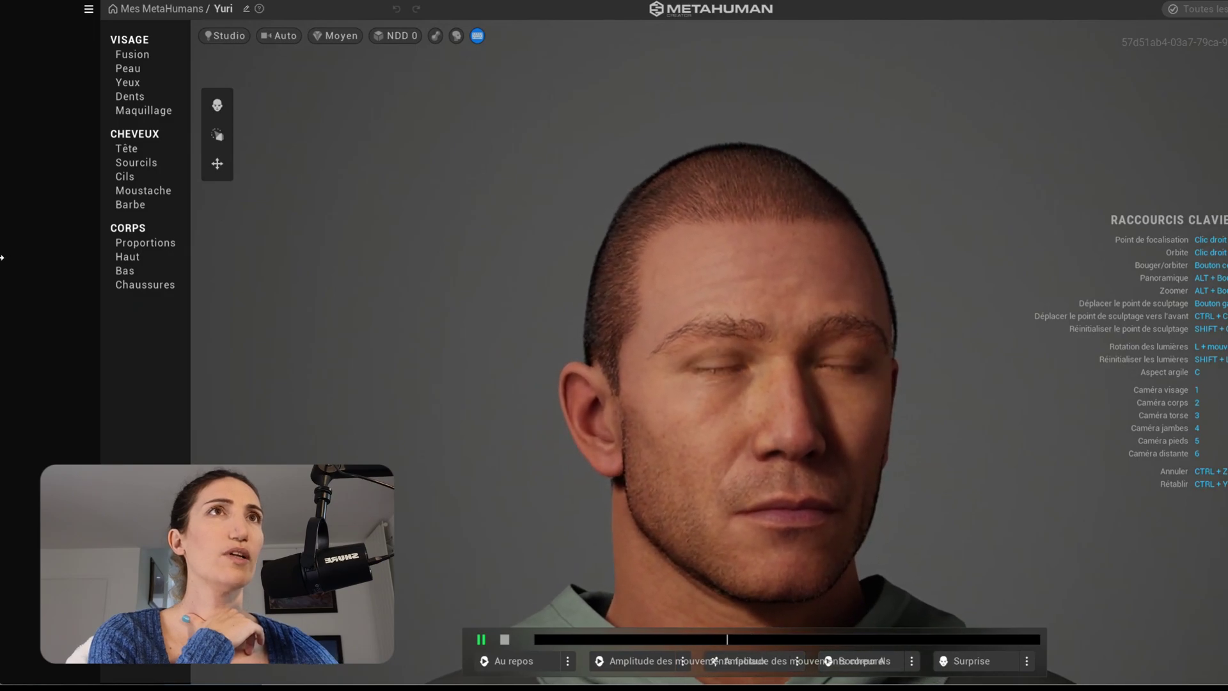
- Resize the editor window beside the reference portrait and show Yuri's face Blend presets
drag(2, 257, 488, 265)
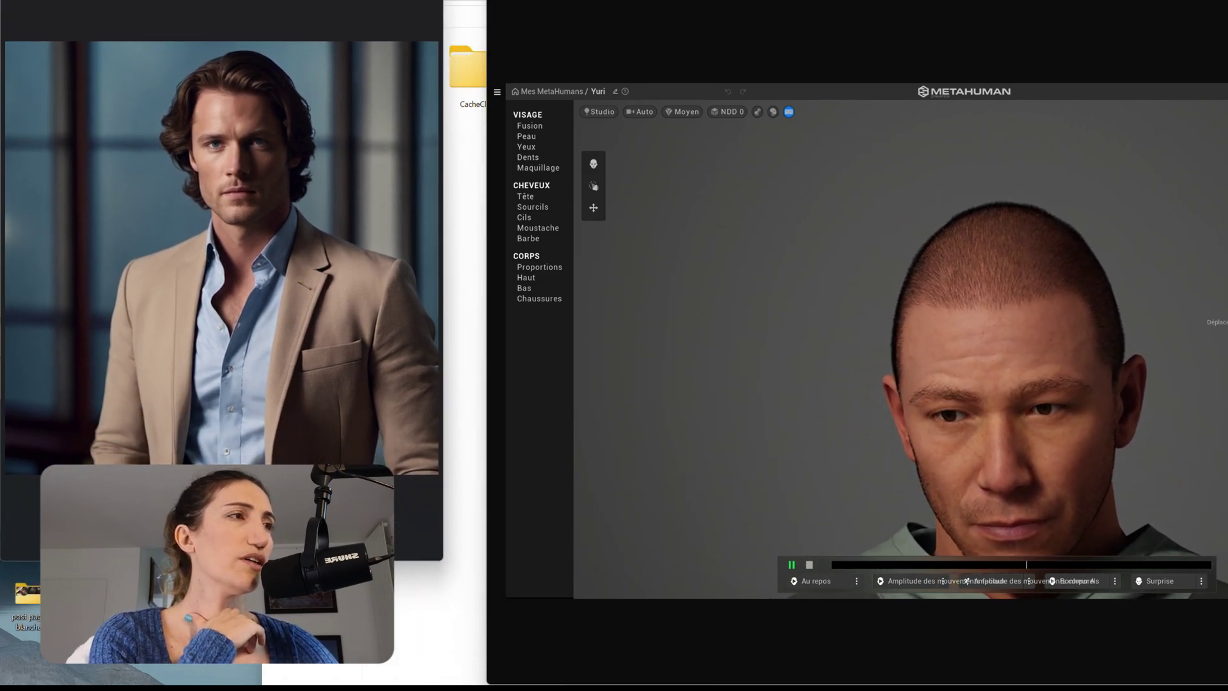
drag(488, 568, 440, 573)
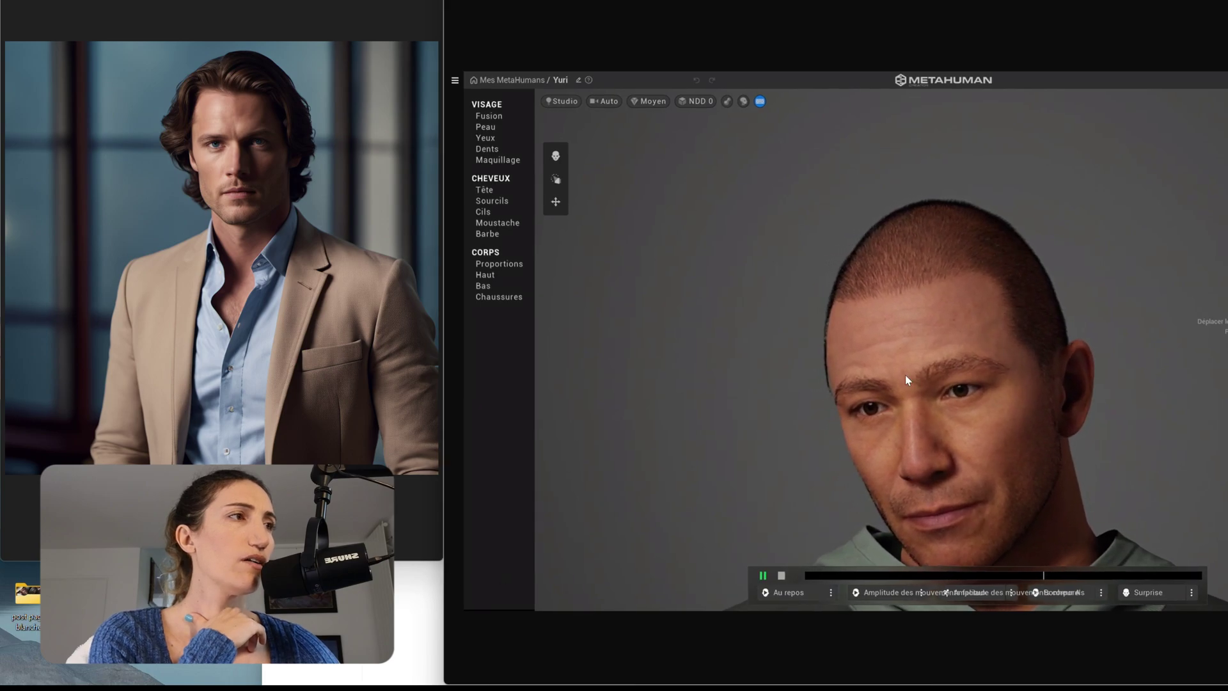
scroll(943, 468, up, 3)
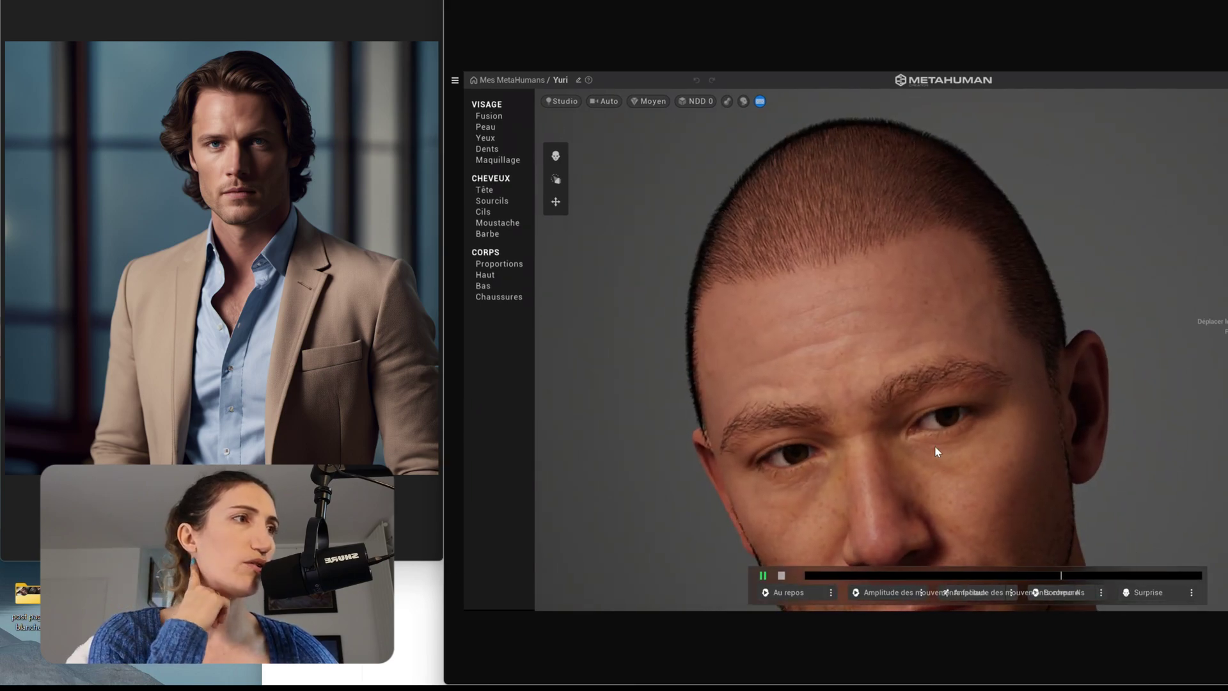
scroll(926, 416, down, 3)
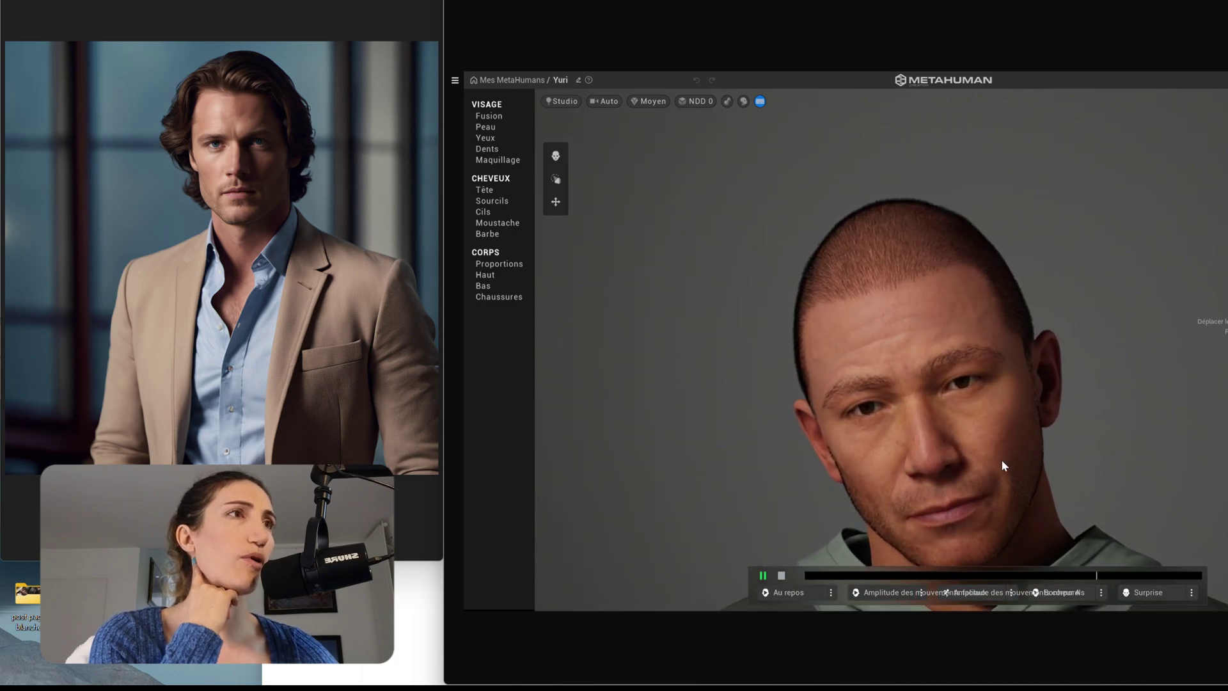
click(482, 115)
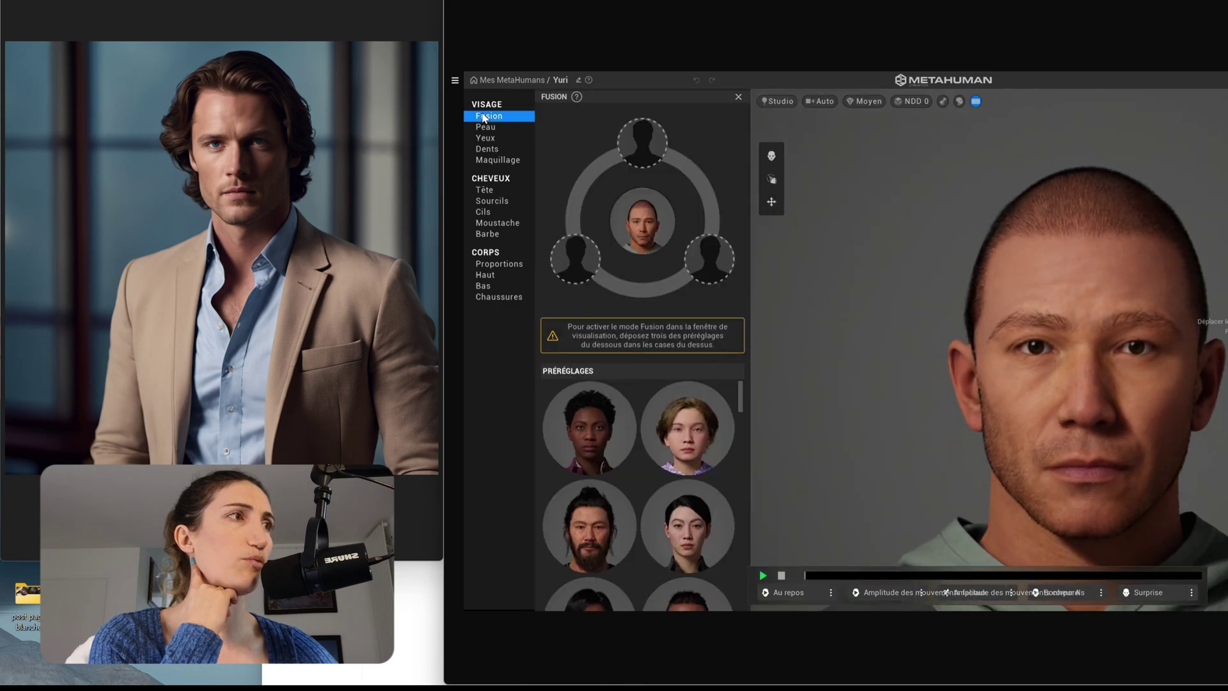
- Lighten Yuri's skin colour, lower skin Texture to about 0.26, and raise Contraste
click(486, 128)
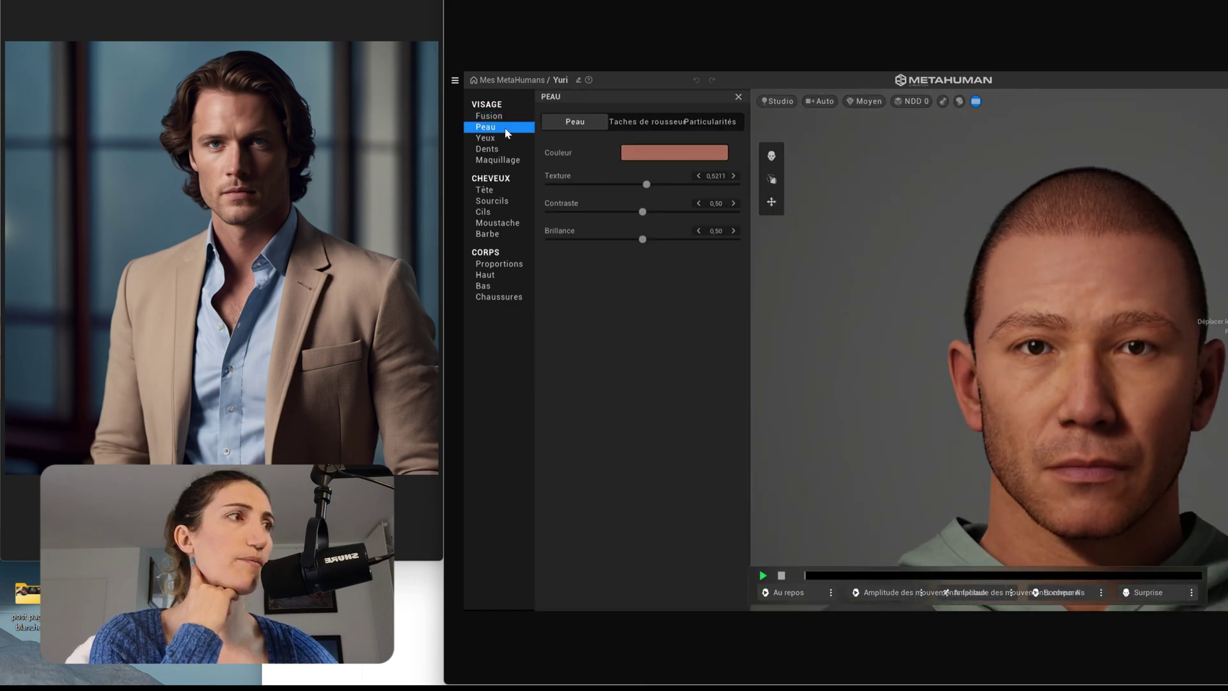
click(648, 157)
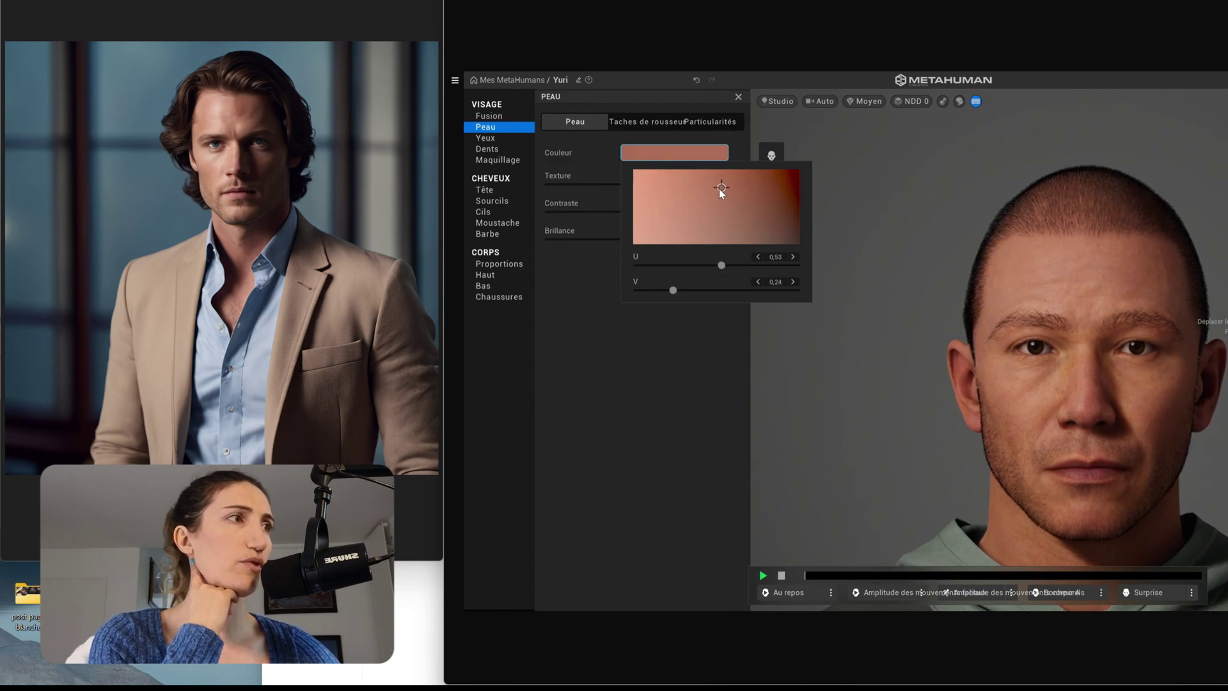
mouse_move(719, 189)
mouse_down()
mouse_move(661, 185)
mouse_move(723, 185)
mouse_up()
click(590, 247)
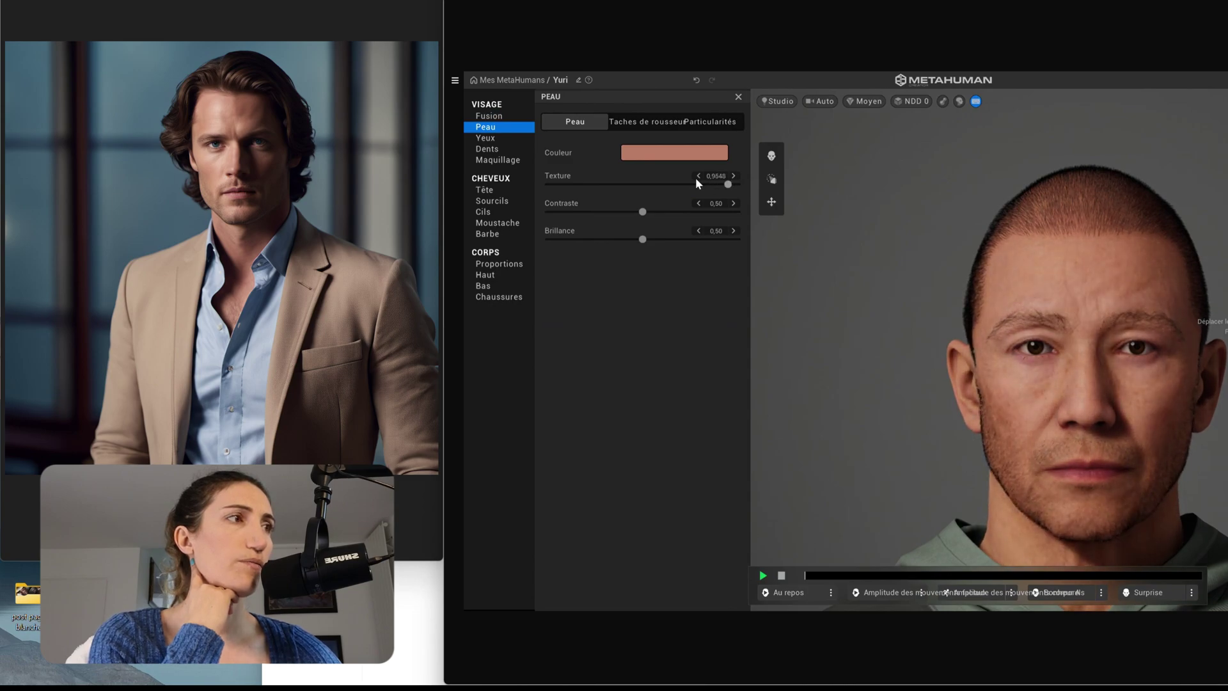
click(673, 185)
click(634, 185)
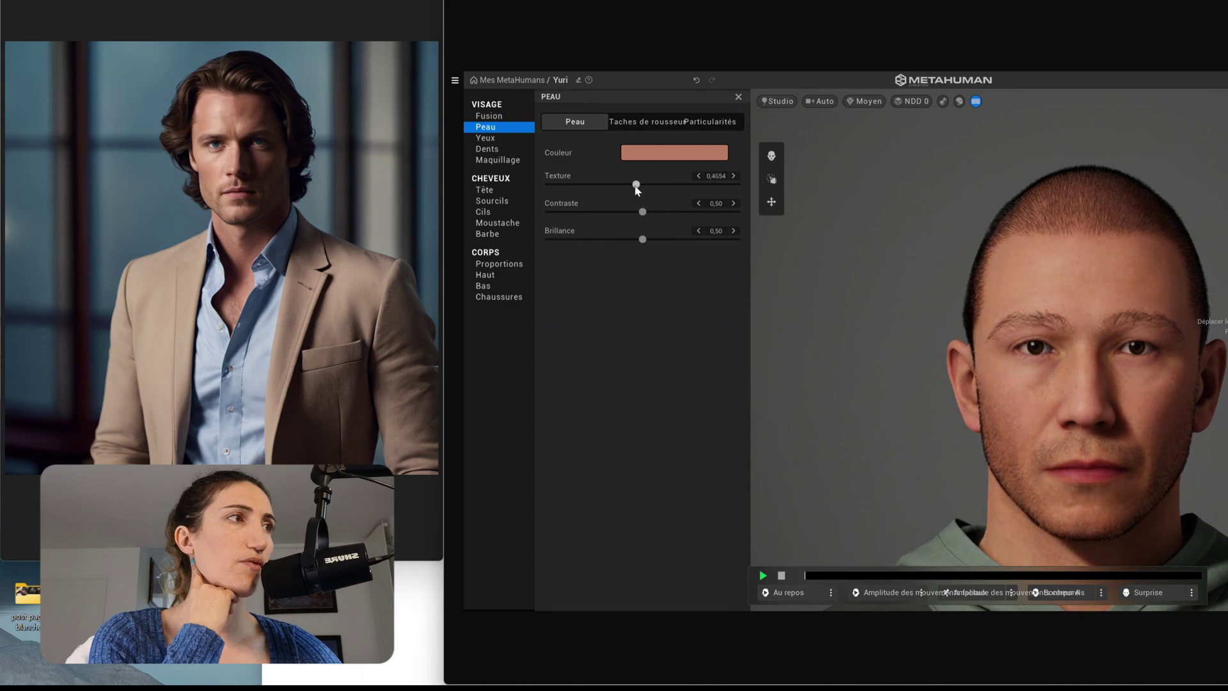
drag(634, 185, 617, 188)
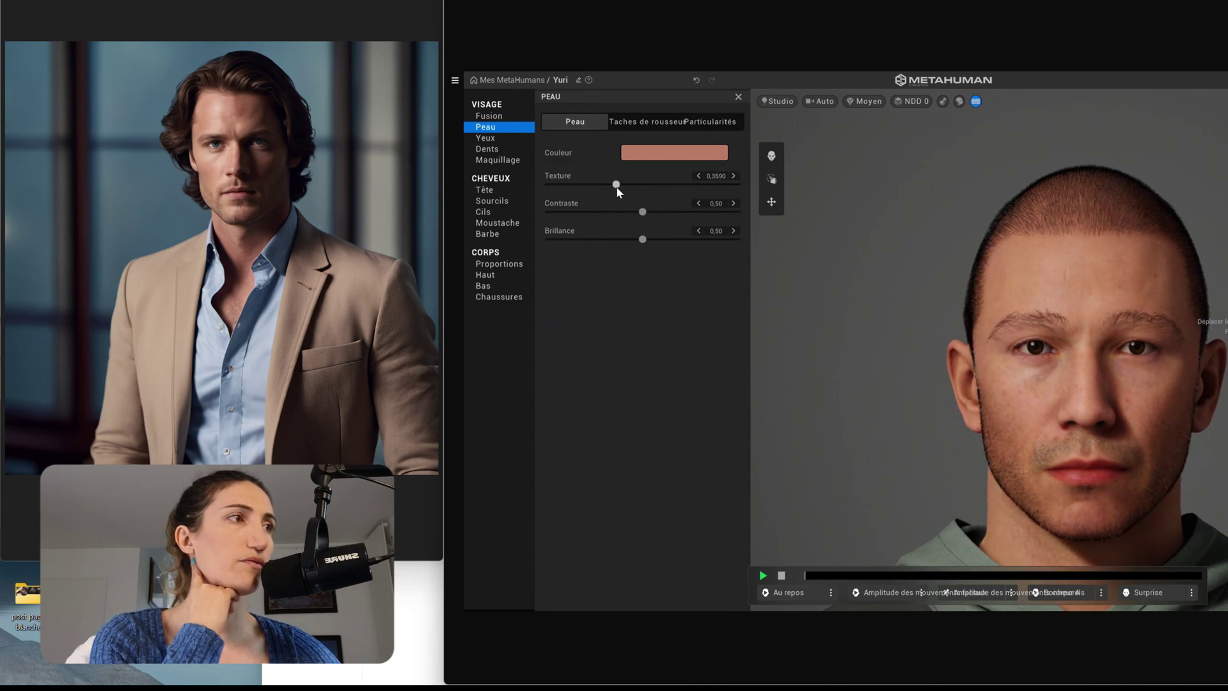
drag(612, 190, 600, 194)
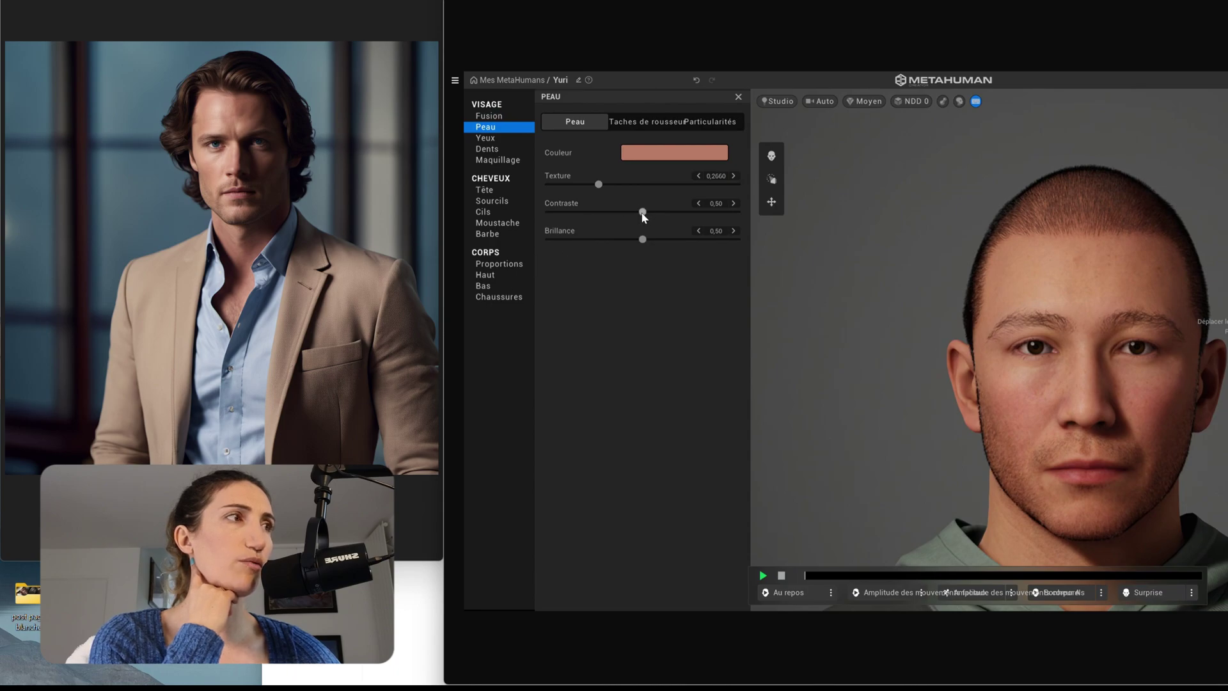
drag(704, 208, 661, 212)
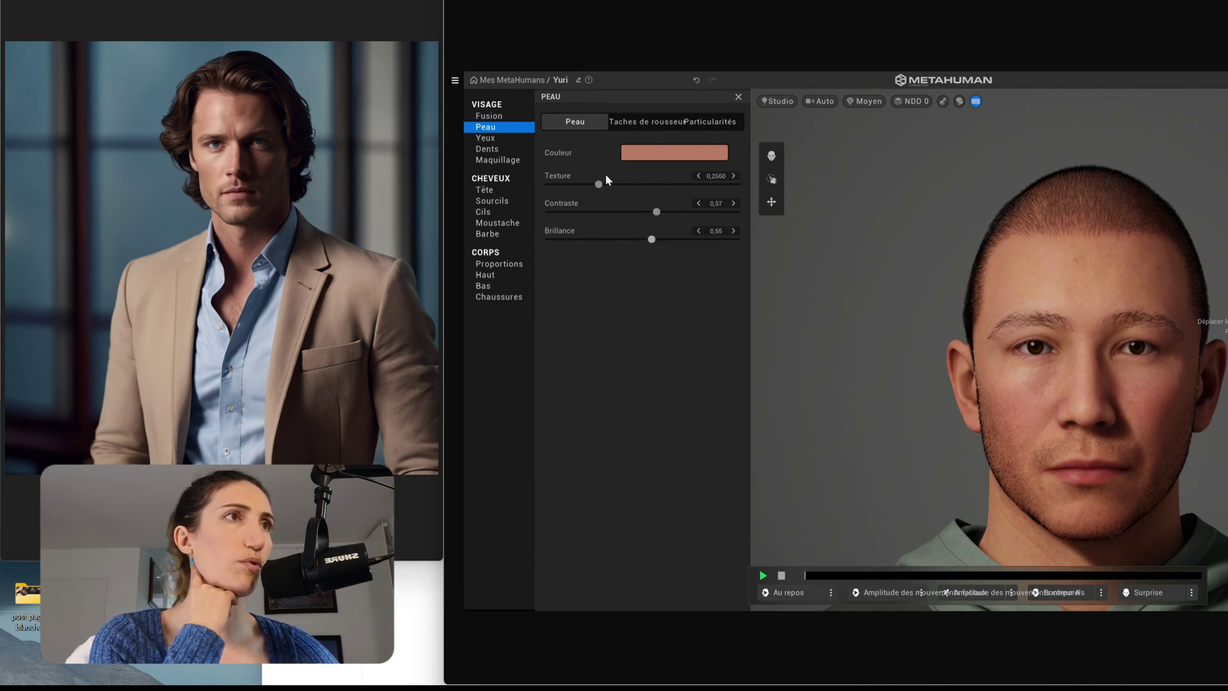
- Set freckle density and intensity to 0,00 and facial redness to -0,01
click(648, 124)
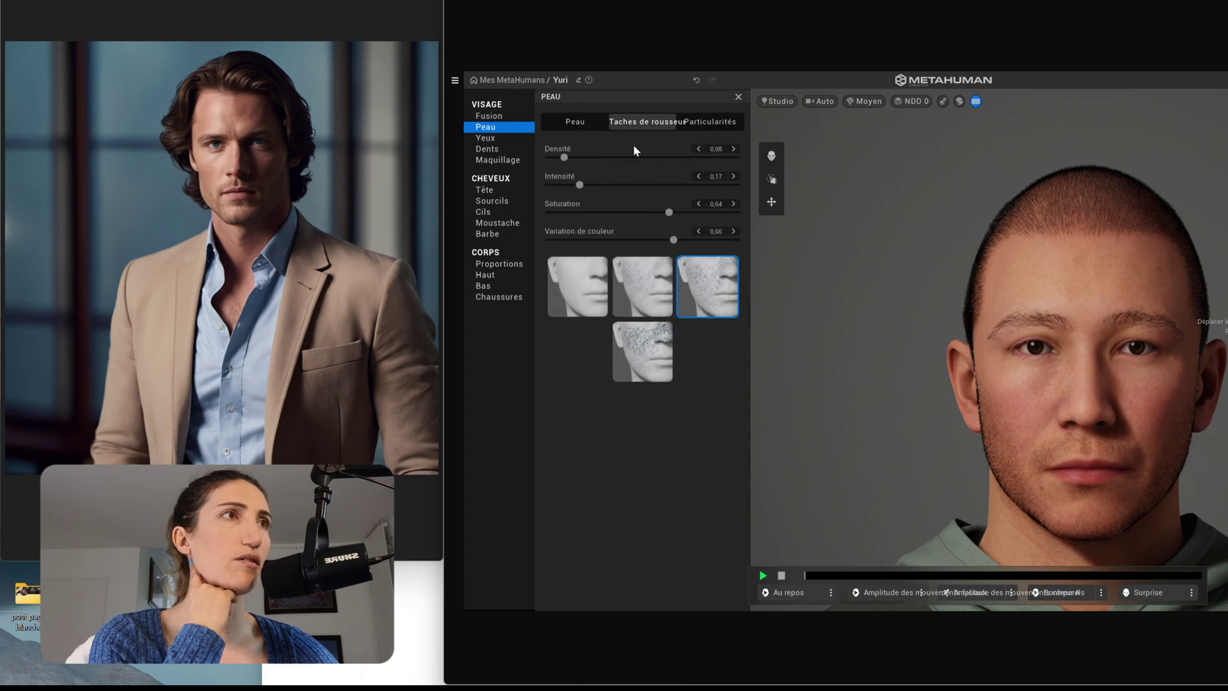
drag(562, 155, 579, 184)
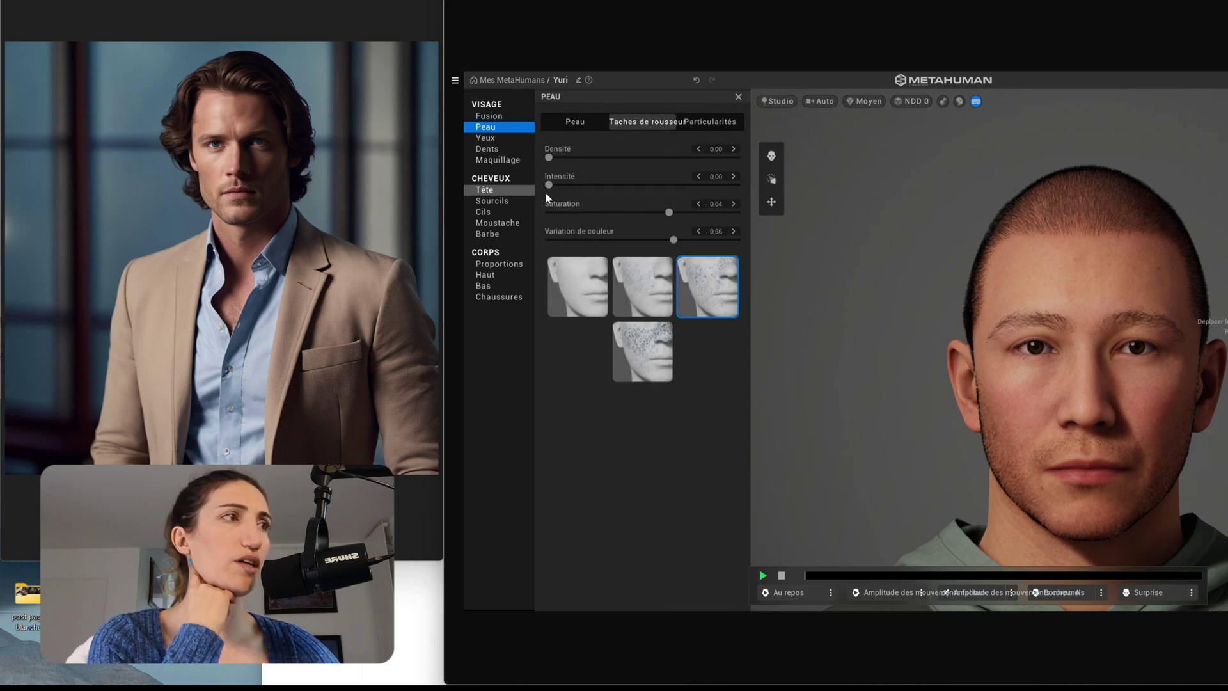
click(700, 121)
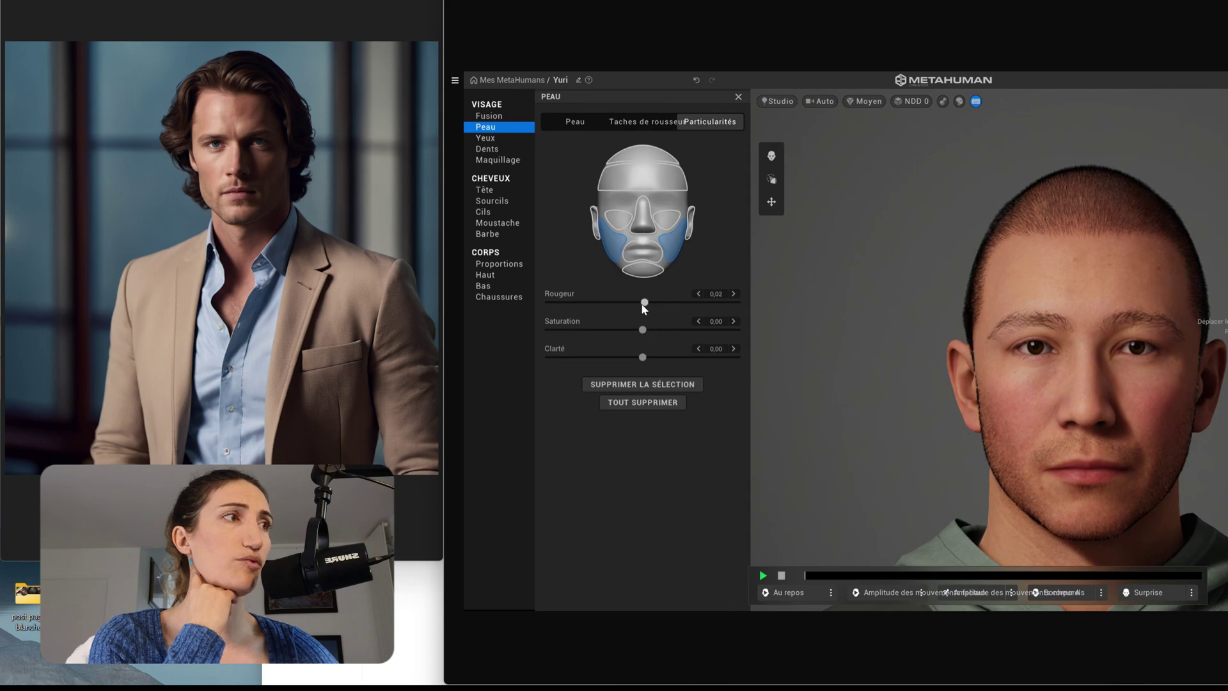
drag(643, 305, 641, 303)
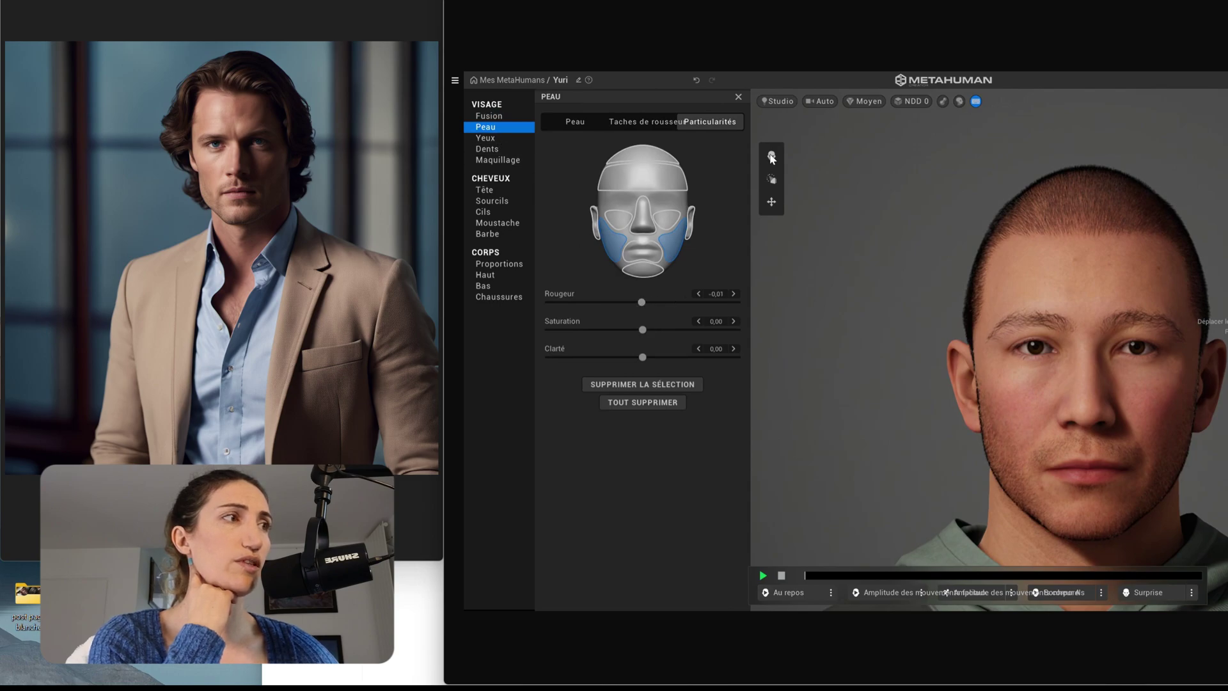
- With the Sculpter tool, lower the mouth to lengthen Yuri's upper lip
click(772, 156)
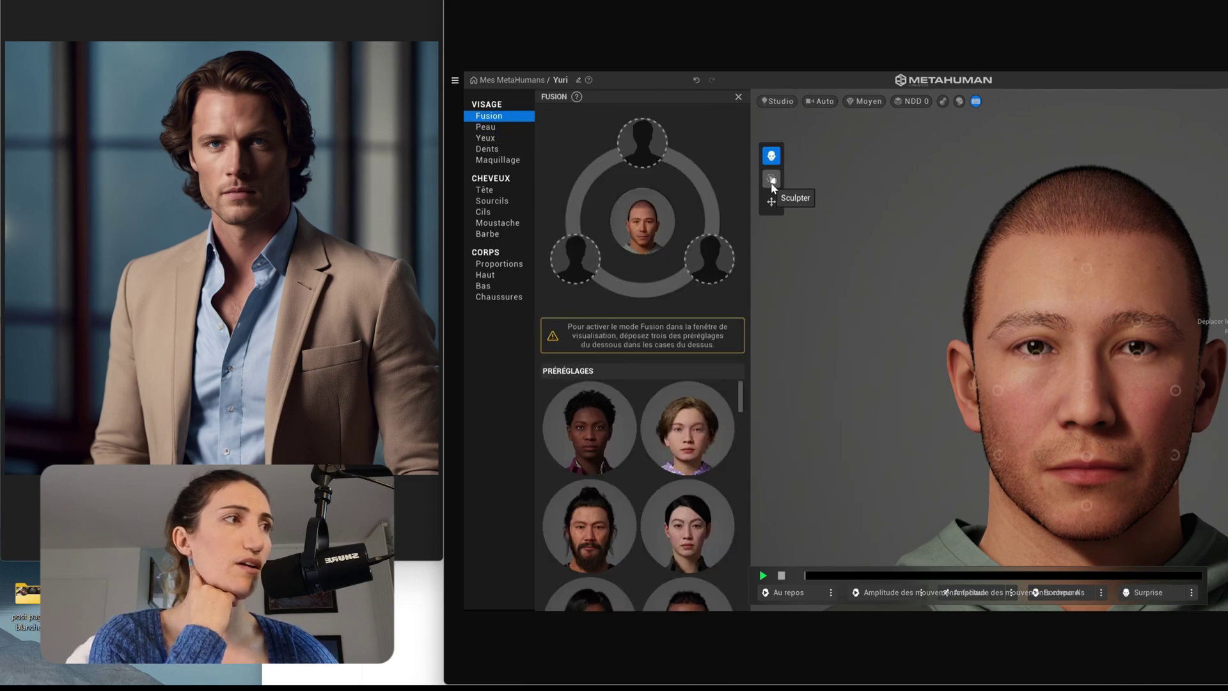
click(773, 183)
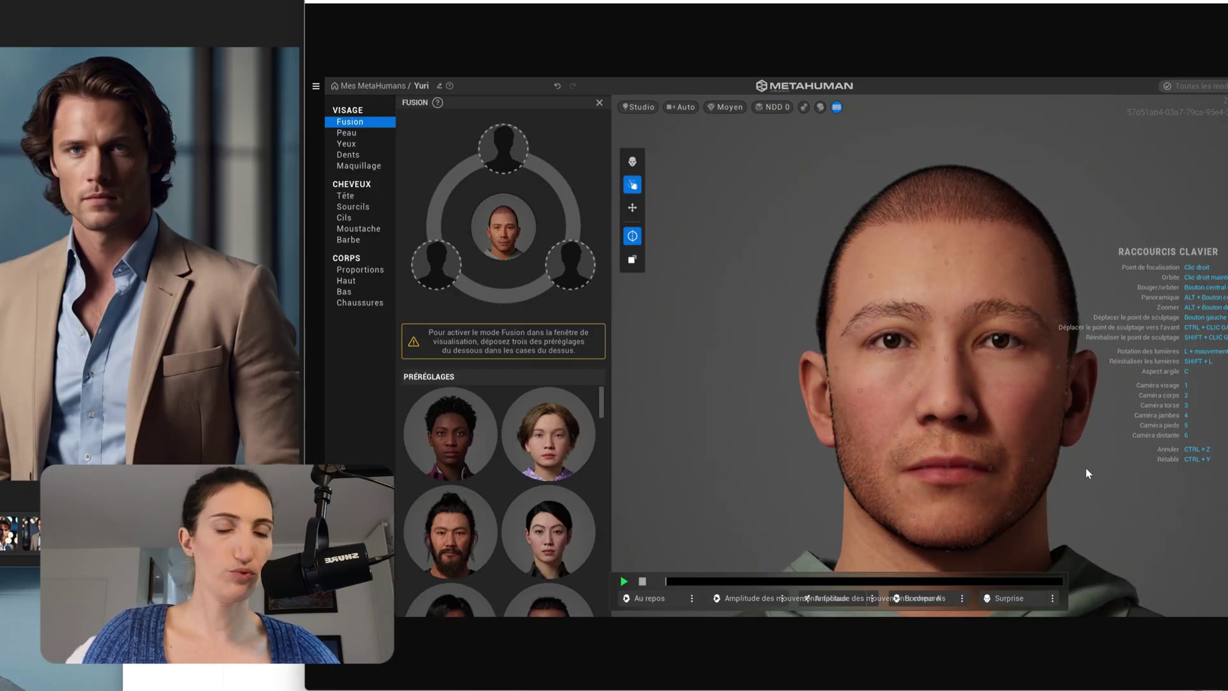
drag(1096, 469, 708, 482)
mouse_move(979, 479)
mouse_down()
mouse_move(831, 472)
mouse_move(982, 483)
mouse_move(966, 481)
mouse_up()
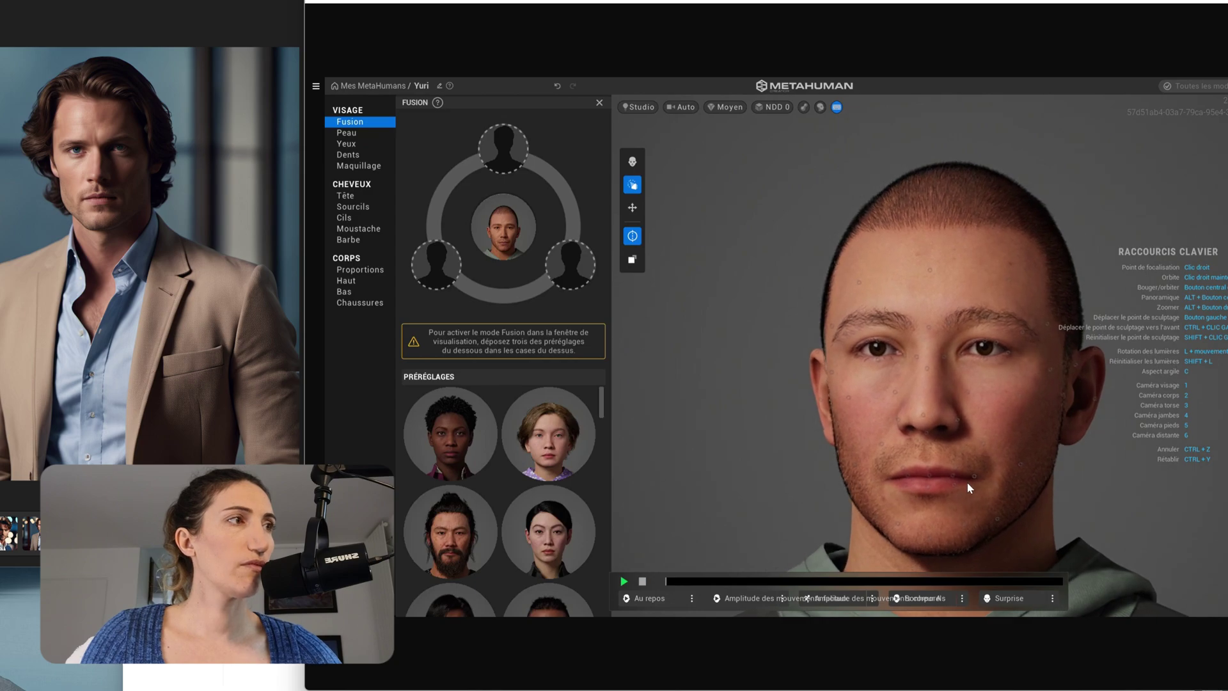
drag(952, 421, 954, 425)
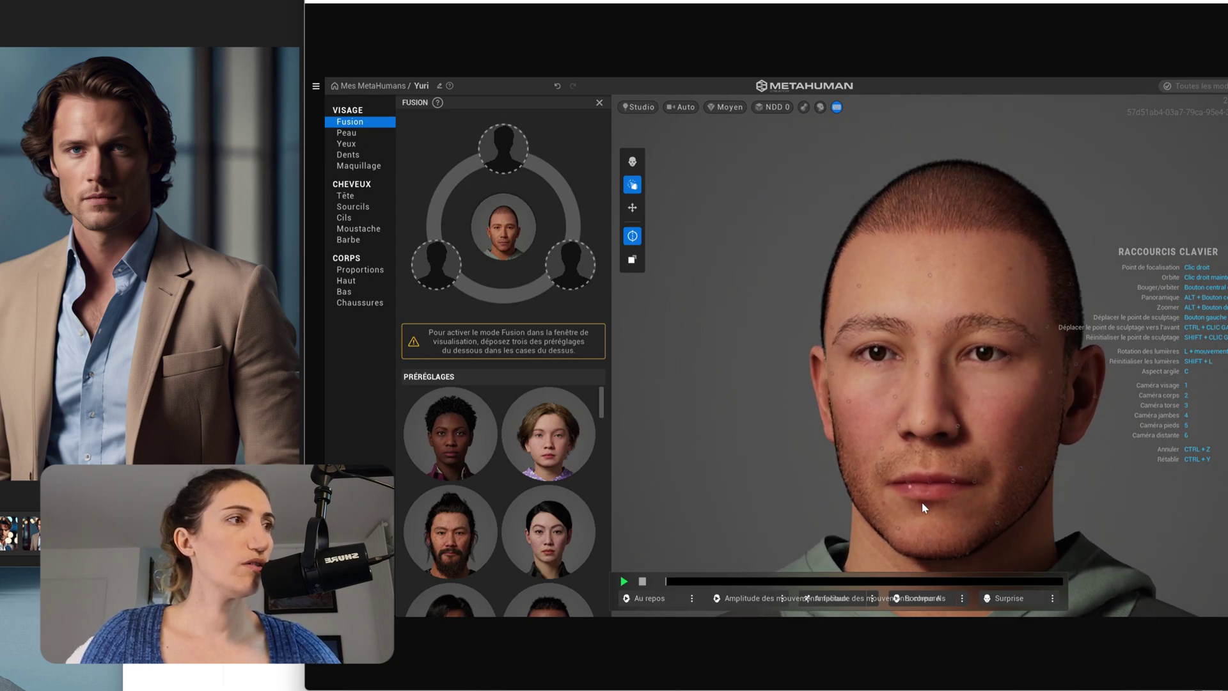
drag(930, 474, 930, 472)
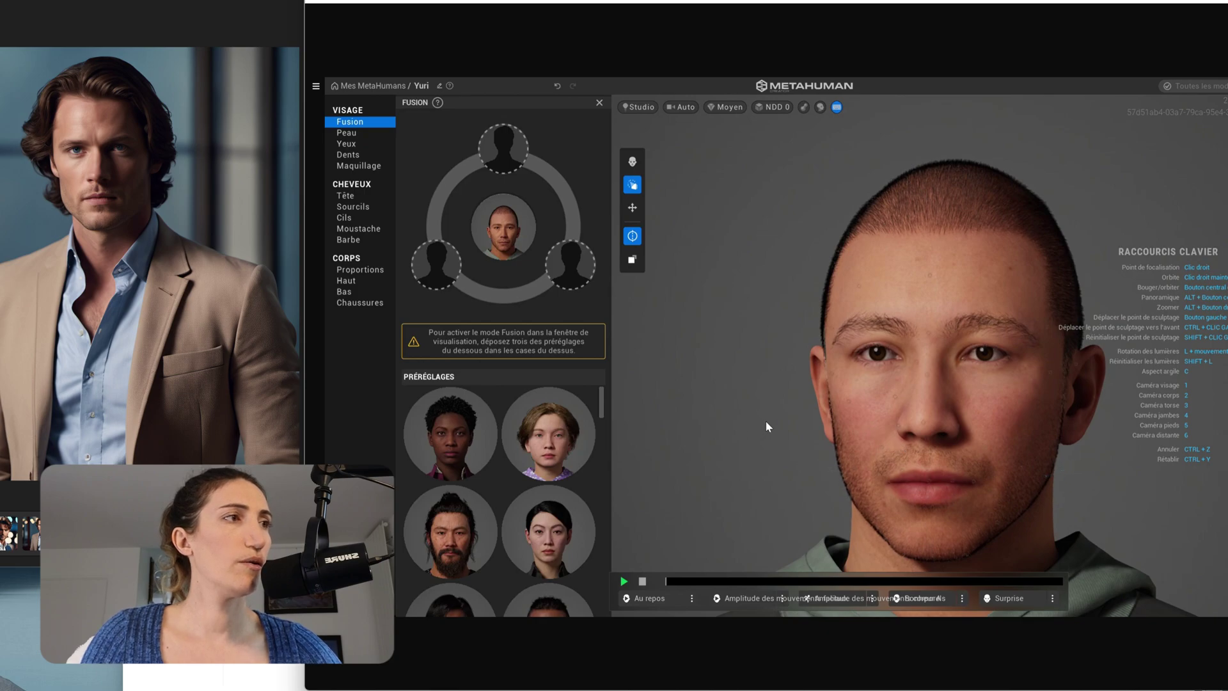
- In profile, reshape the nose so its tip projects further, then return to the frontal camera
mouse_move(765, 425)
mouse_down()
mouse_move(684, 419)
mouse_move(951, 439)
mouse_move(863, 440)
mouse_up()
drag(832, 389, 815, 387)
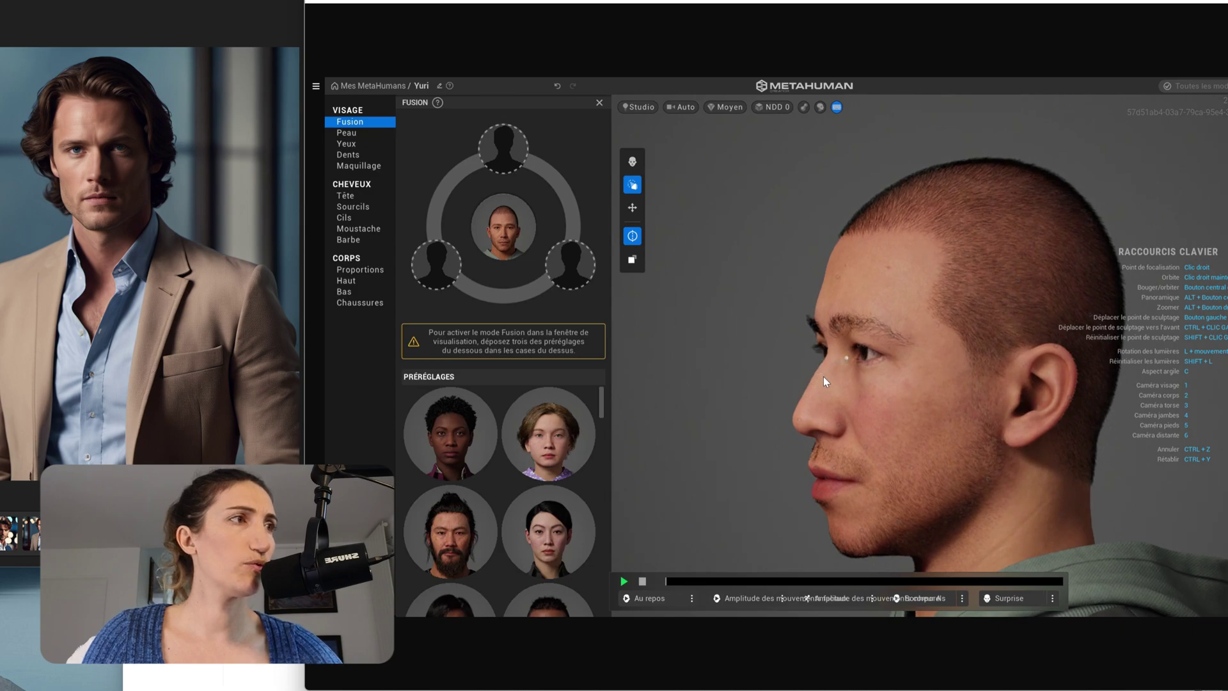
drag(828, 381, 846, 398)
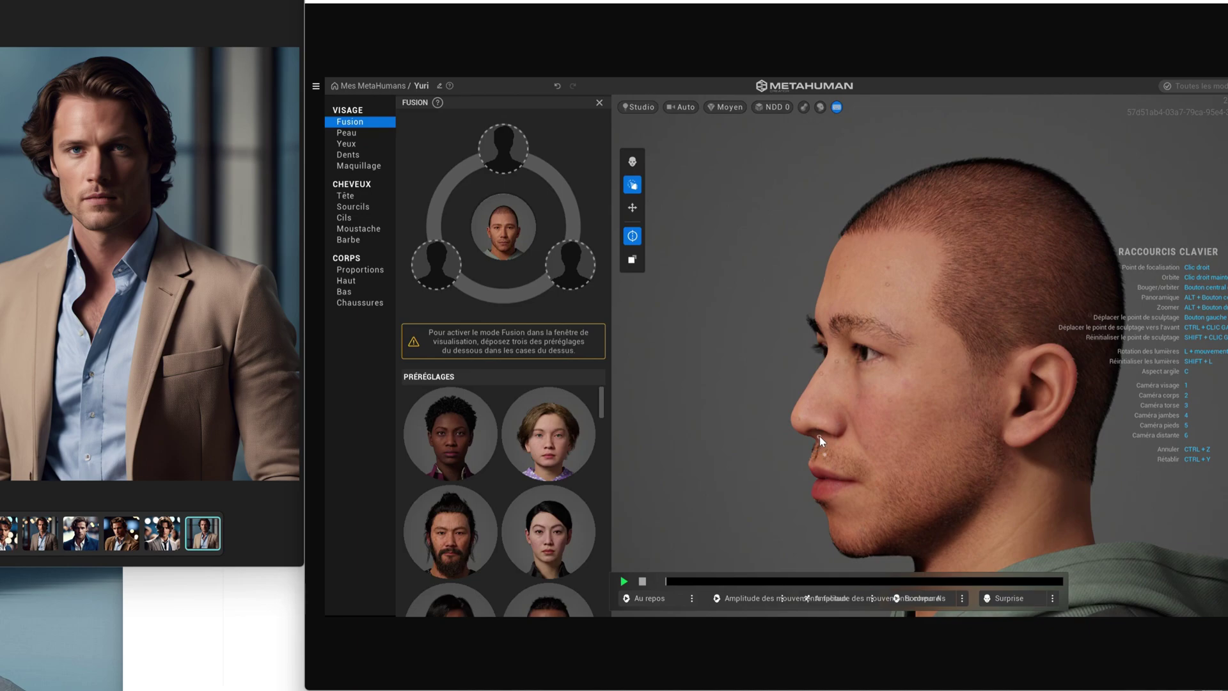
drag(819, 436, 804, 424)
drag(836, 363, 850, 374)
key(1)
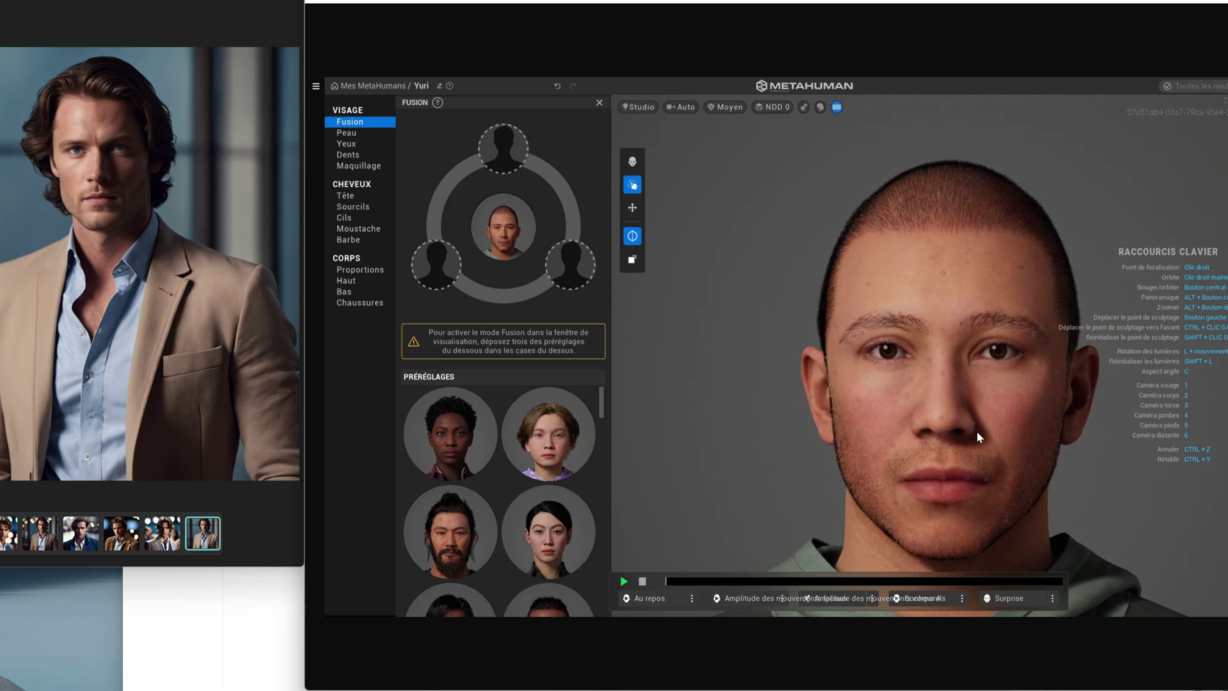
- Try the Courts et en arrière, bob and bangs hairstyles, settling on short casual swept-back hair
click(345, 196)
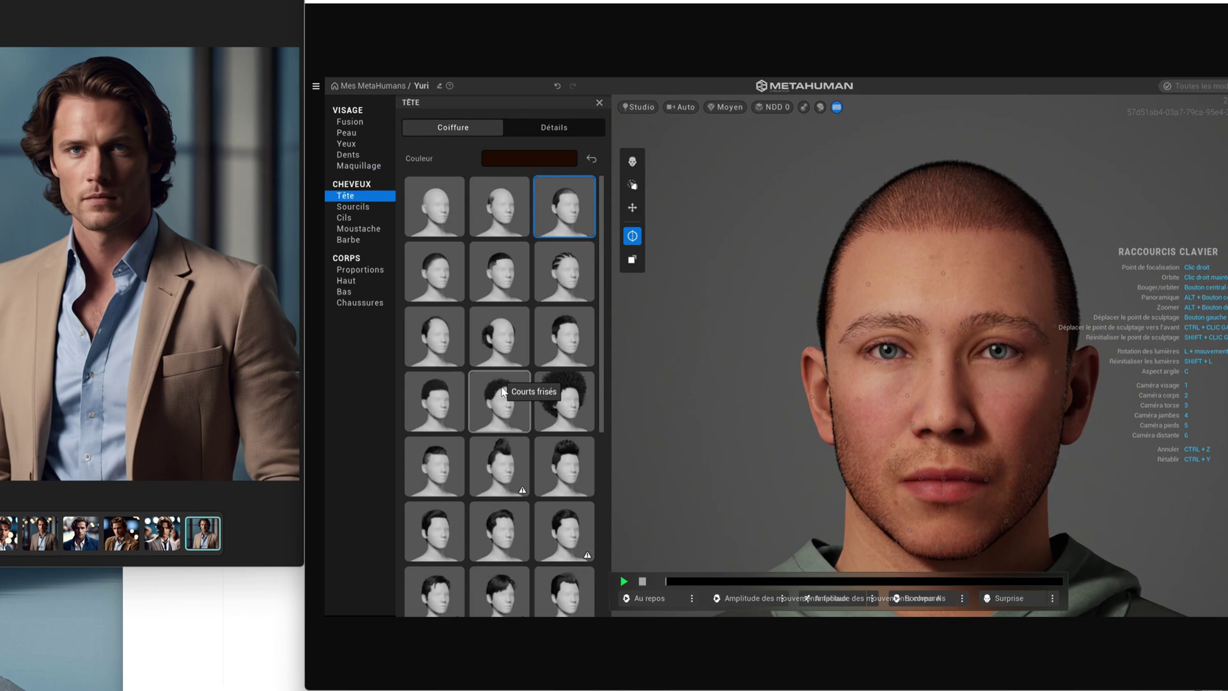
scroll(506, 495, down, 1)
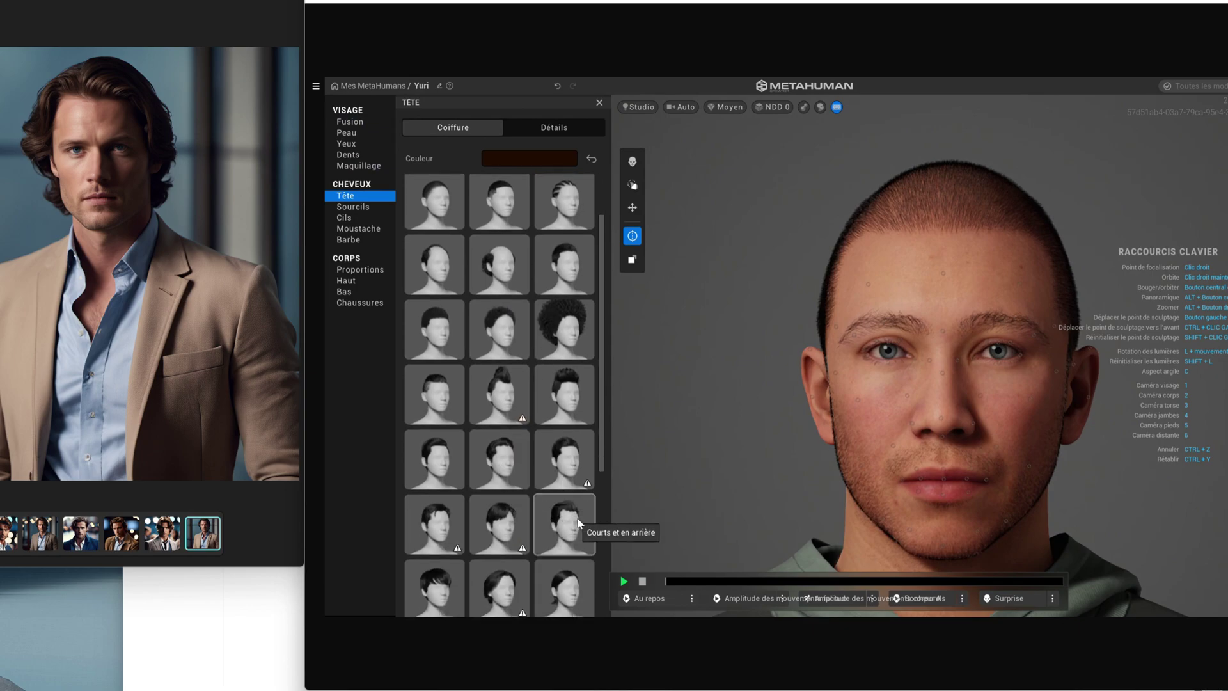
click(563, 523)
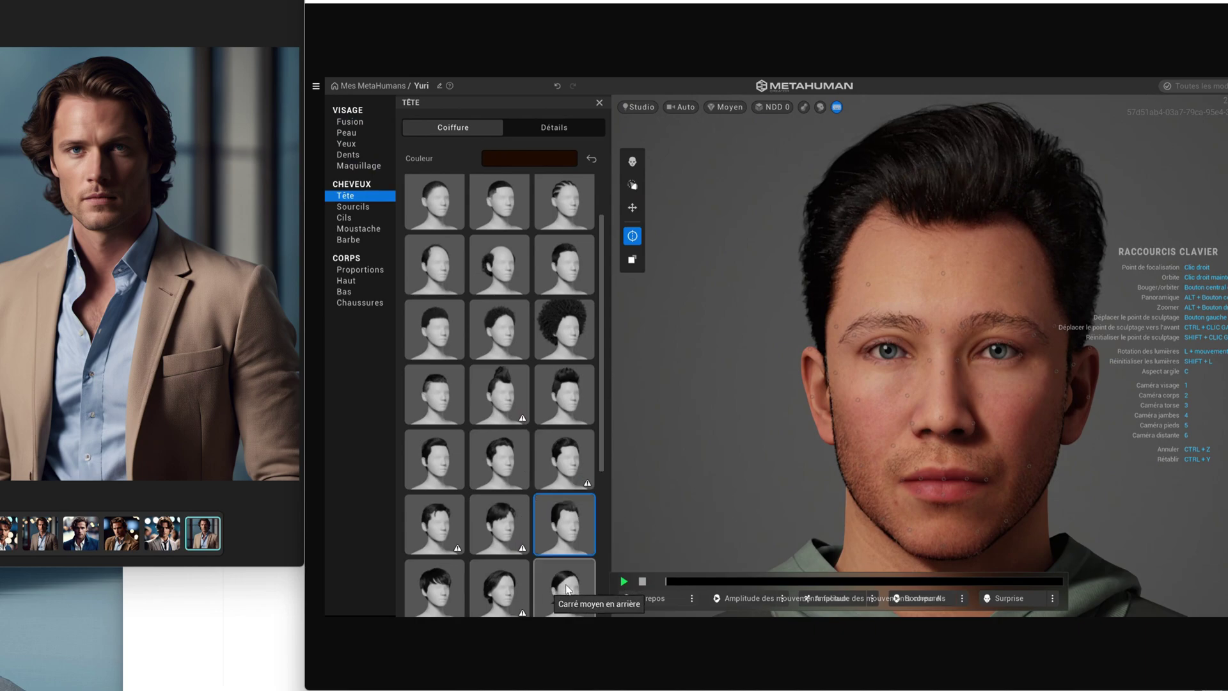
click(553, 589)
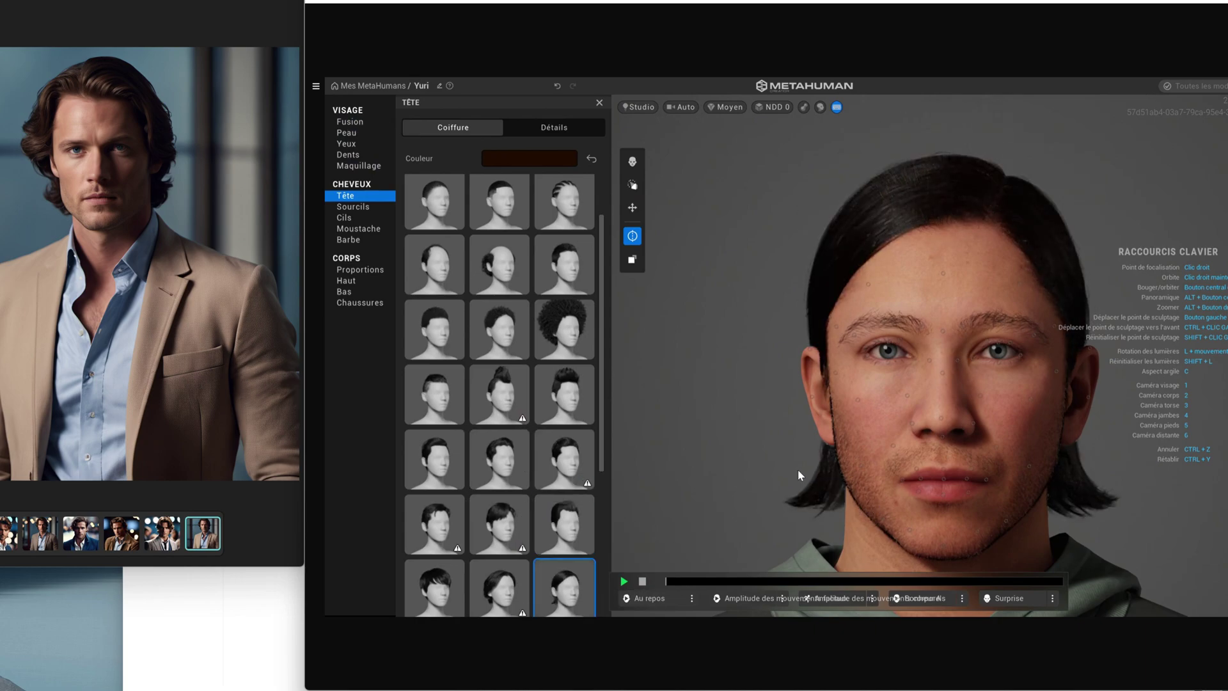
drag(719, 476, 708, 472)
scroll(564, 504, down, 1)
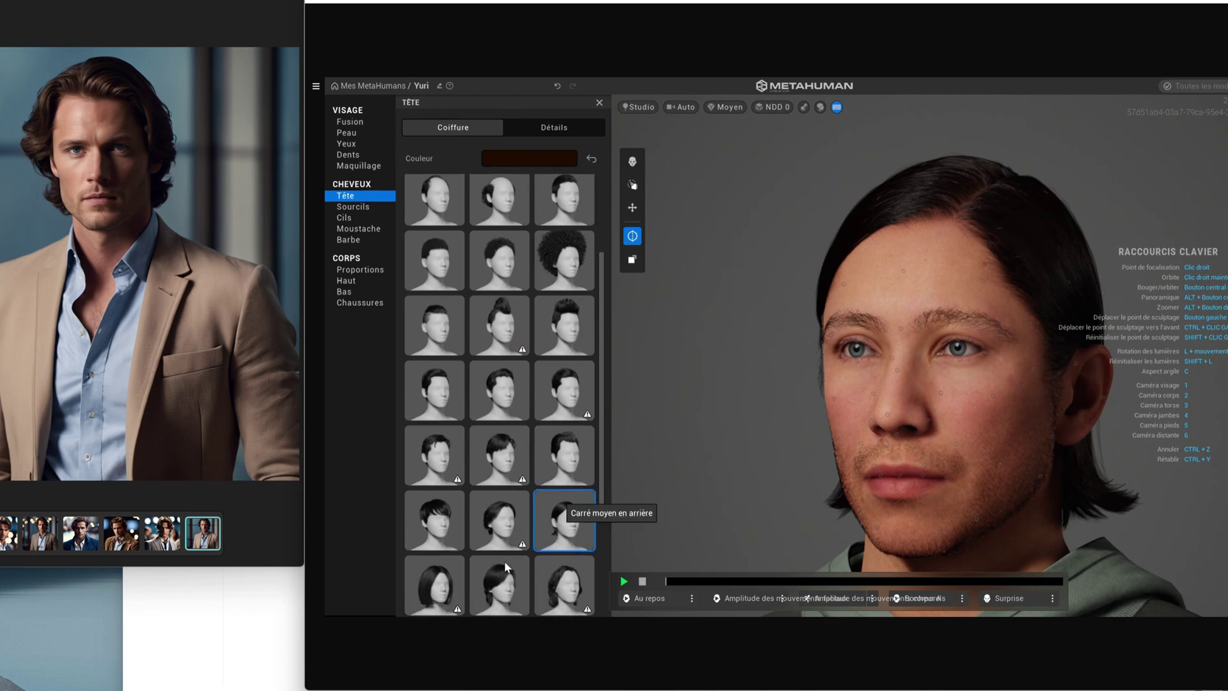
click(436, 511)
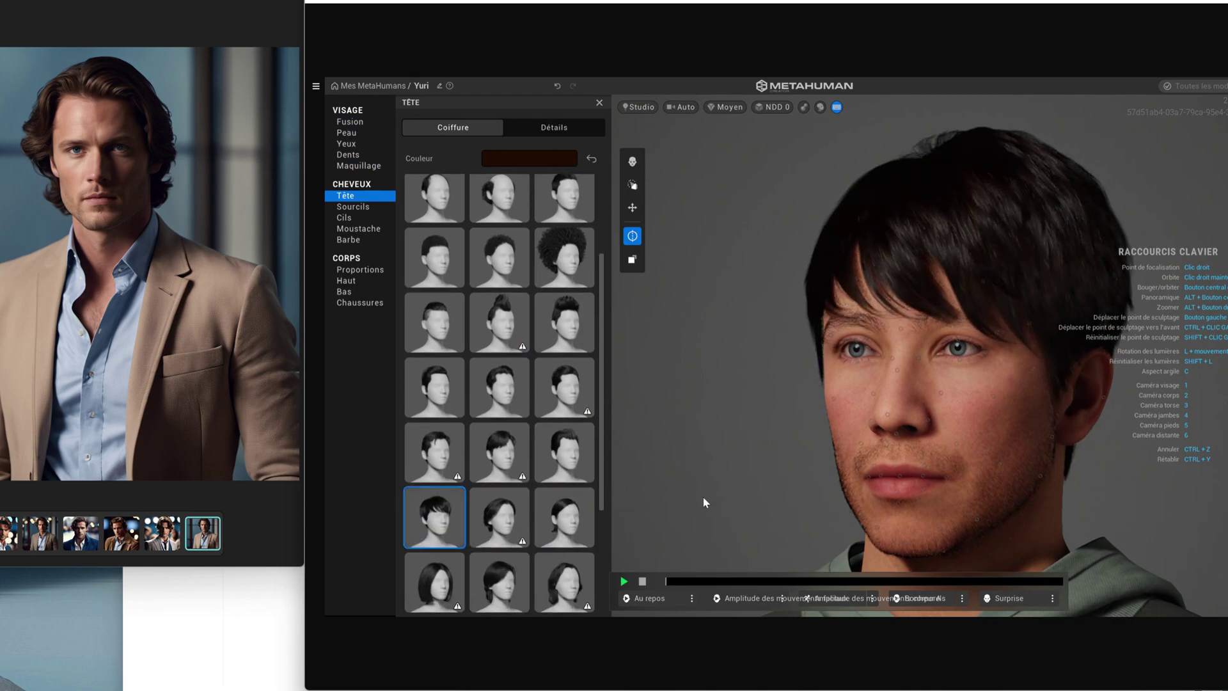
click(434, 450)
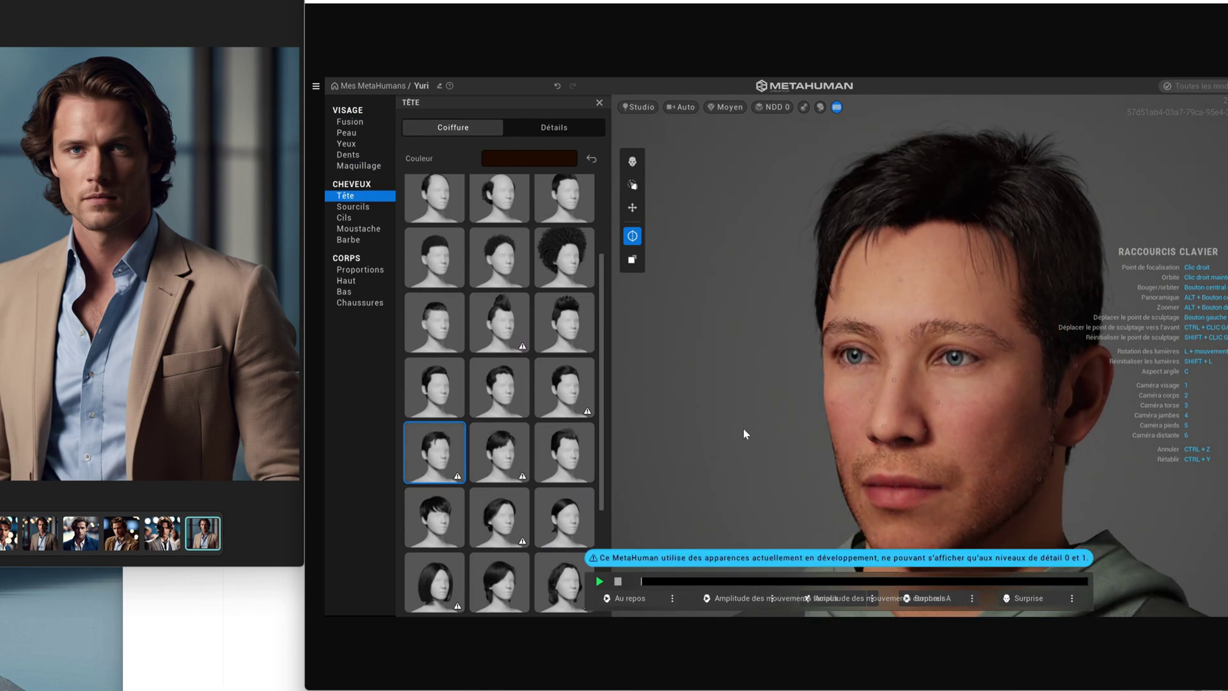
scroll(566, 478, down, 2)
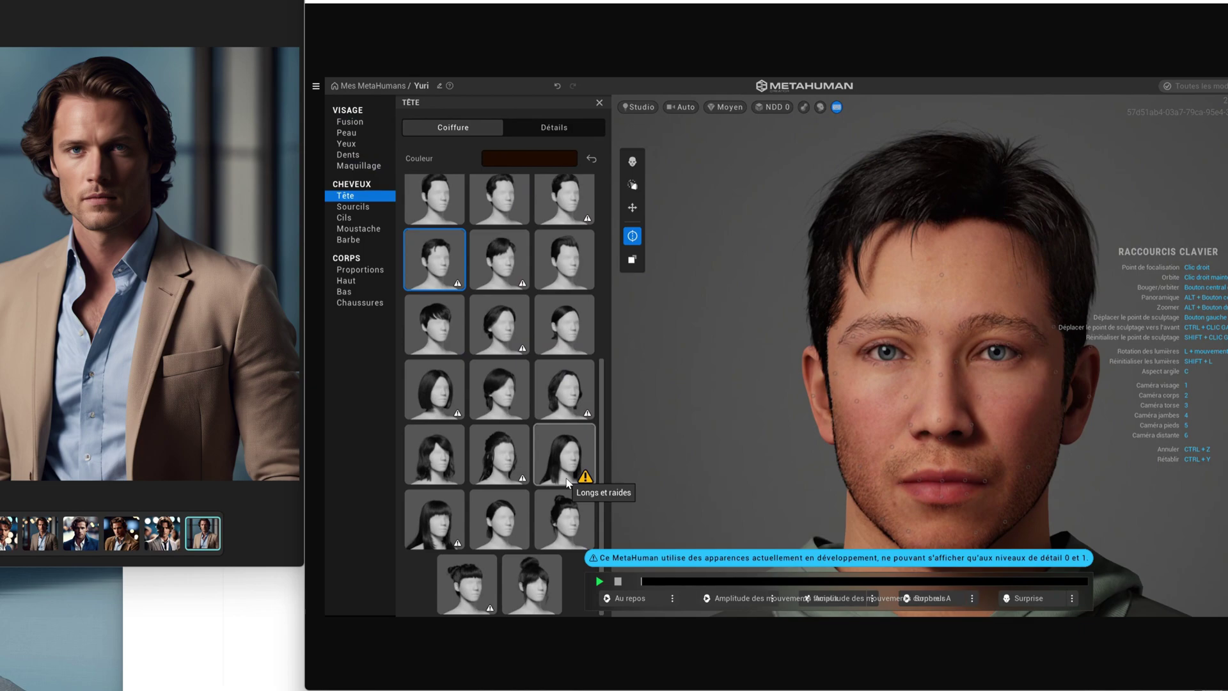
scroll(509, 371, up, 5)
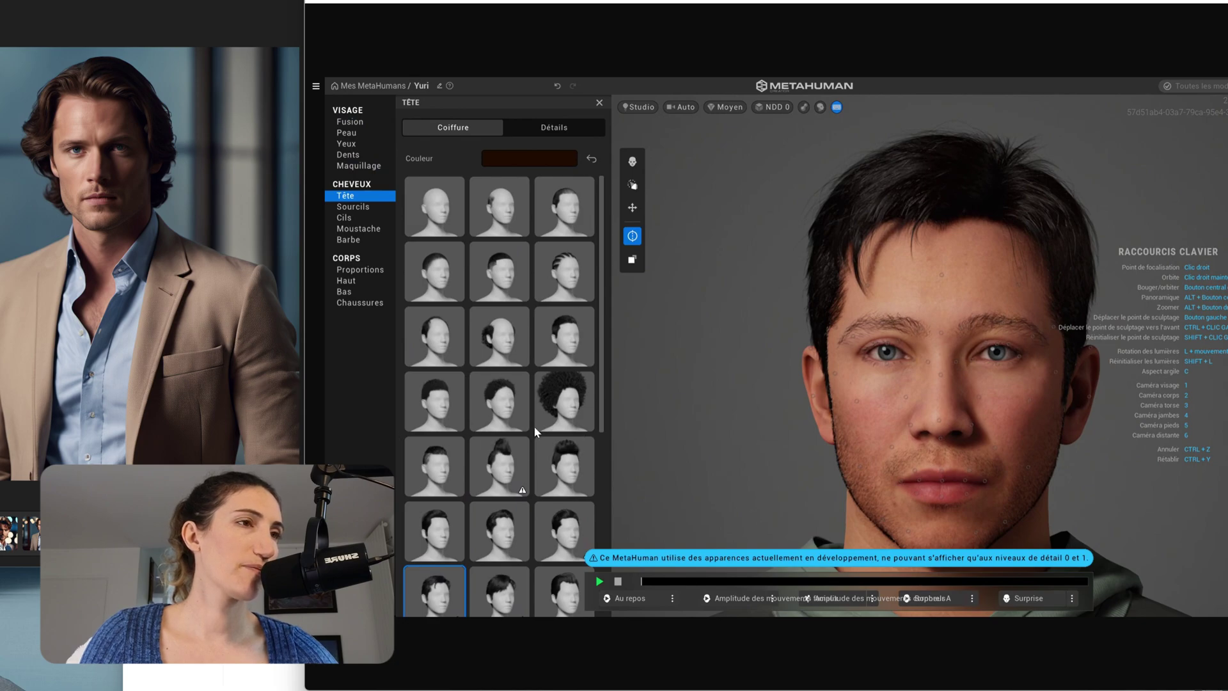
scroll(533, 425, down, 1)
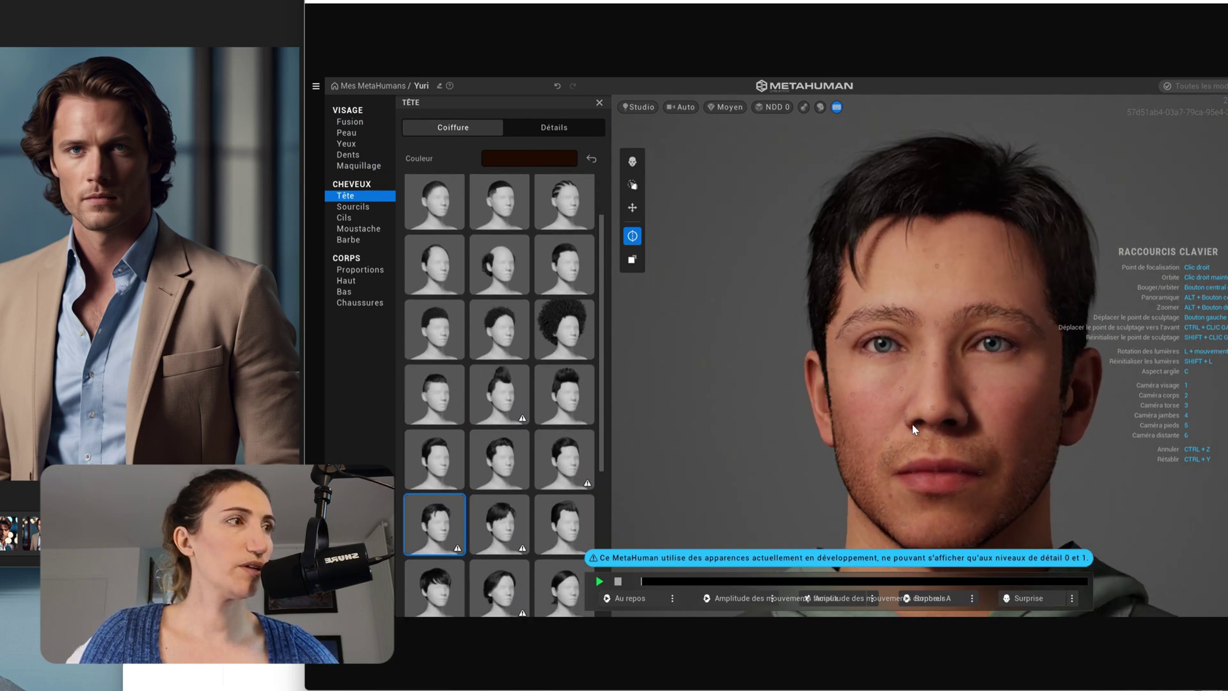
click(365, 210)
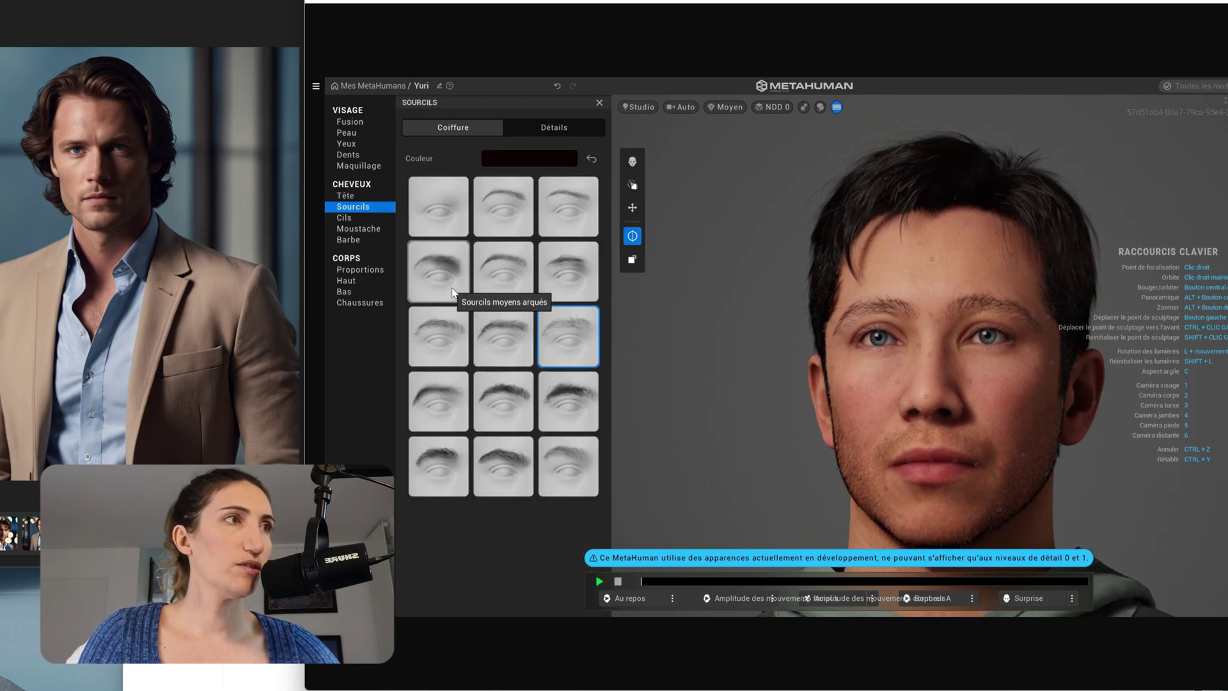
- Try several eyebrow styles and settle on Sourcils moyens larges
click(445, 353)
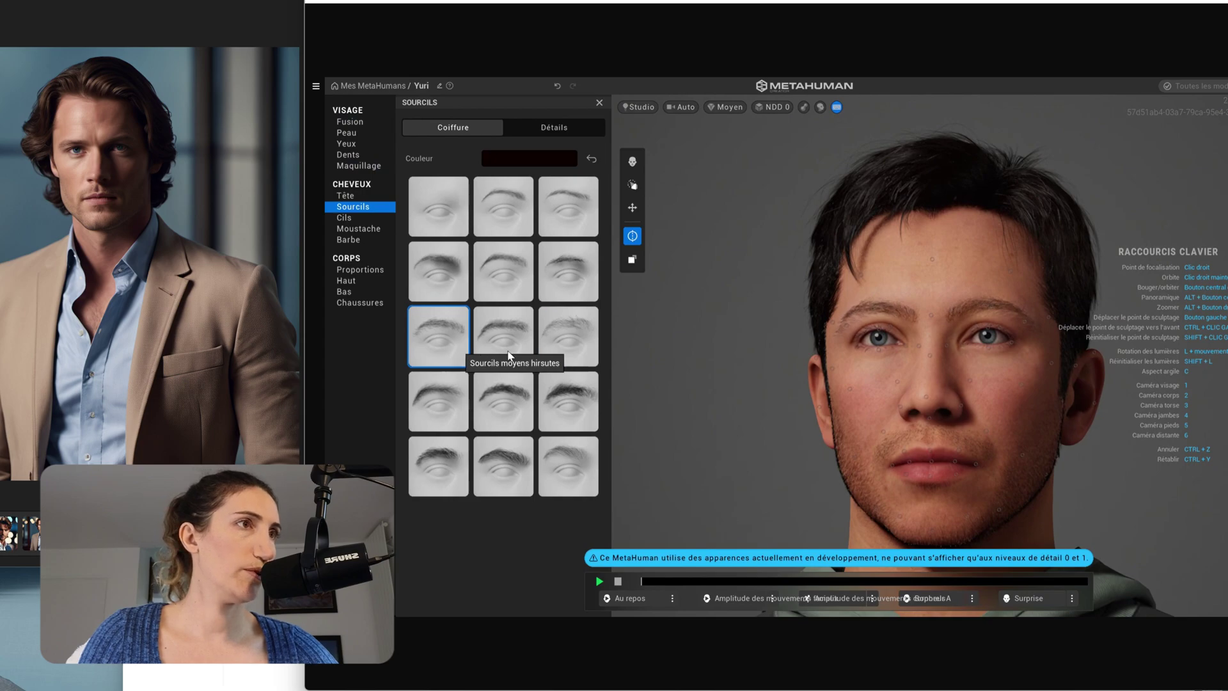
click(511, 354)
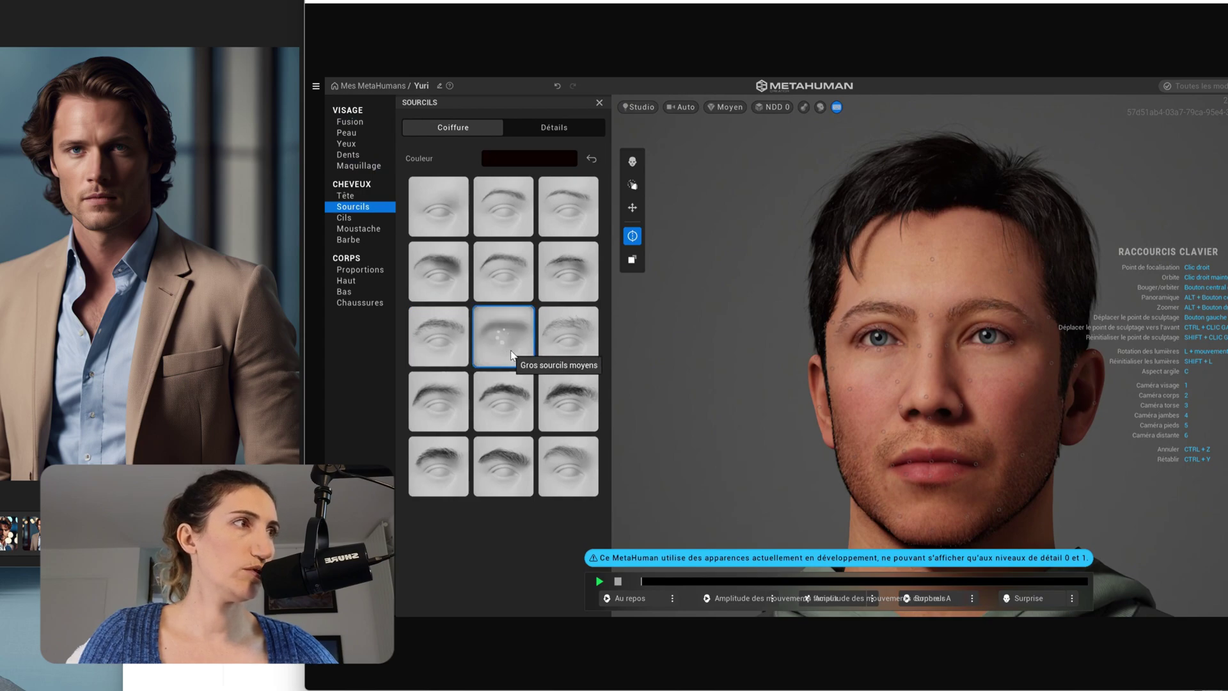
click(577, 473)
click(493, 478)
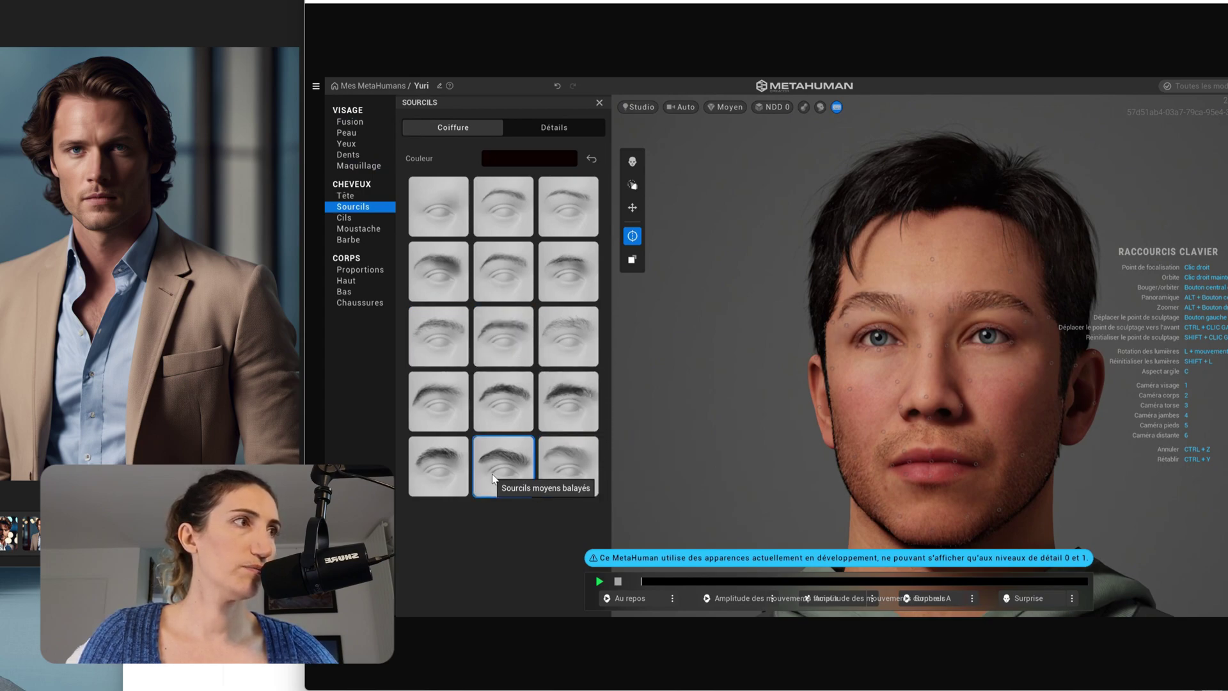
click(452, 477)
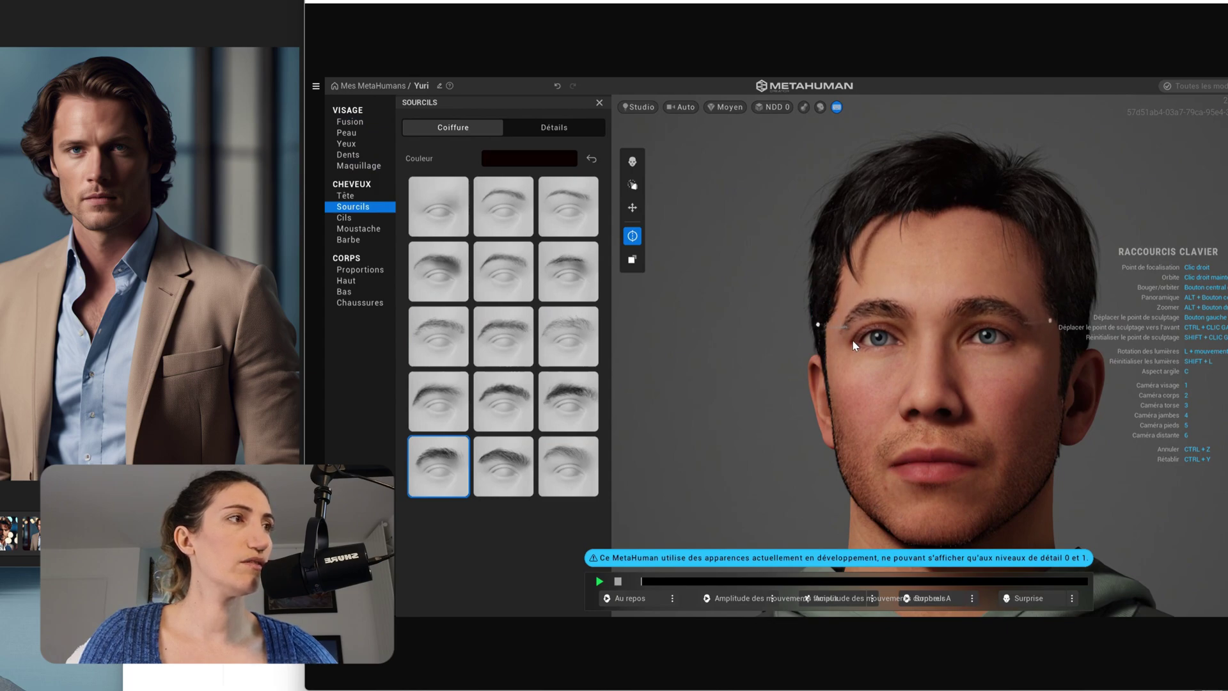
drag(973, 432, 1088, 431)
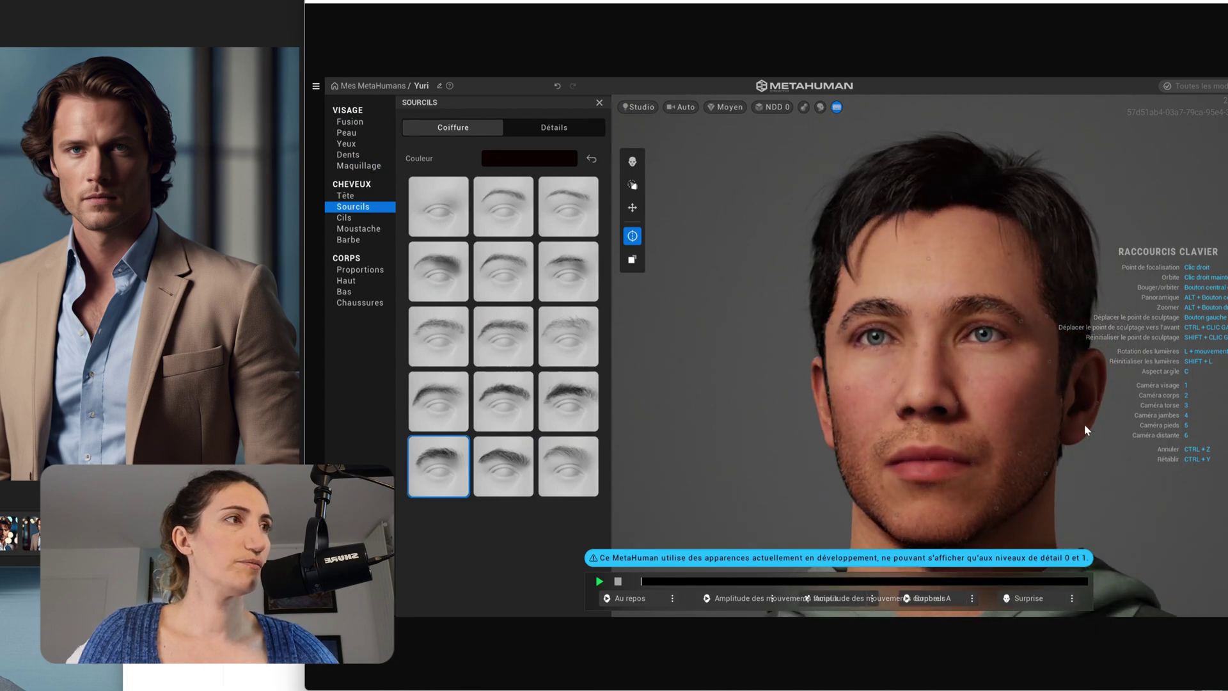
- Give Yuri Moyens et légèrement recourbés eyelashes, then bring up the moustache and beard styles
click(355, 221)
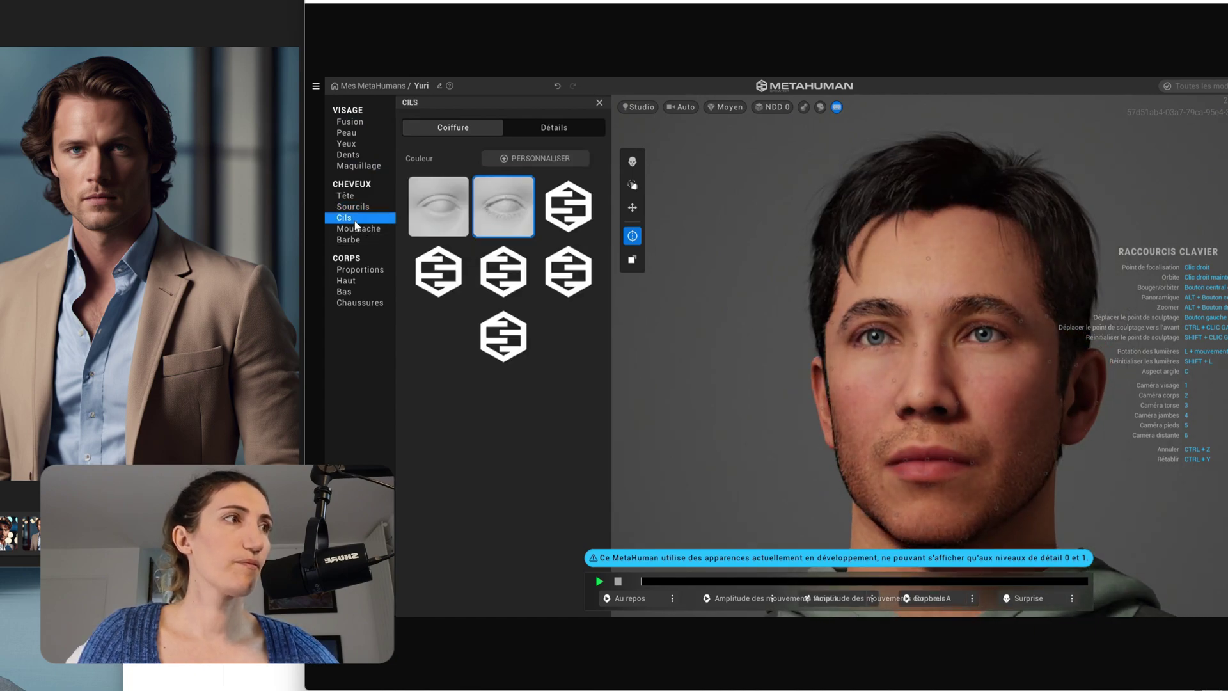
click(491, 288)
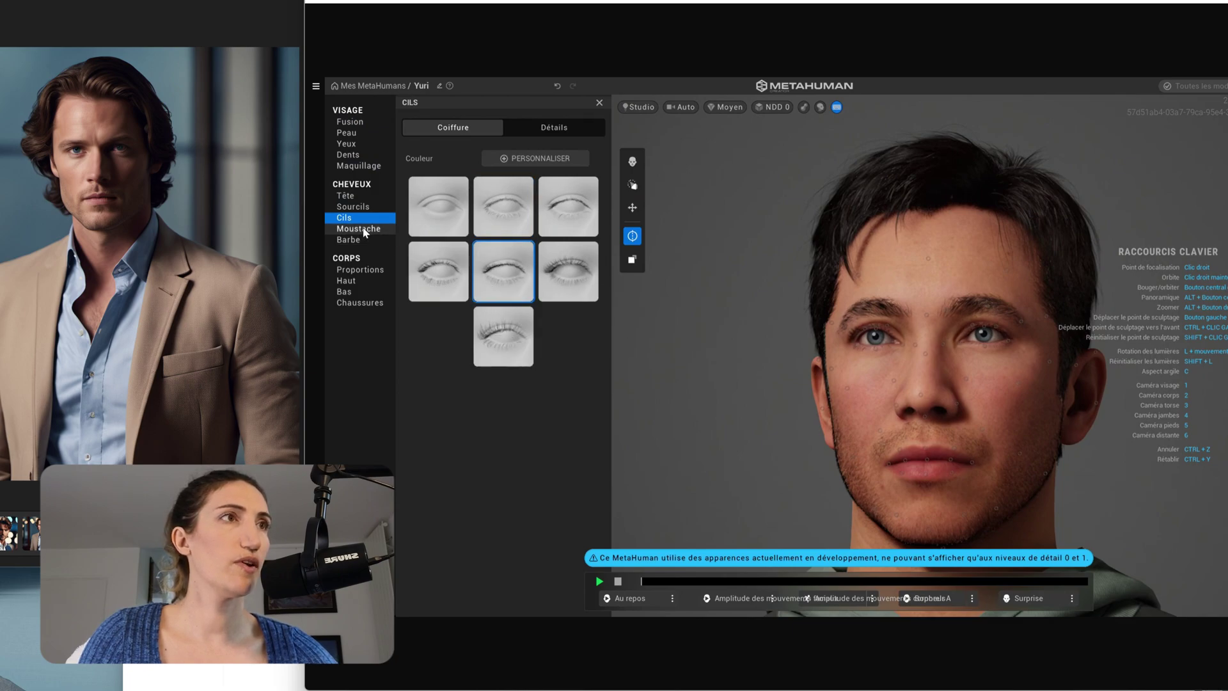
click(365, 230)
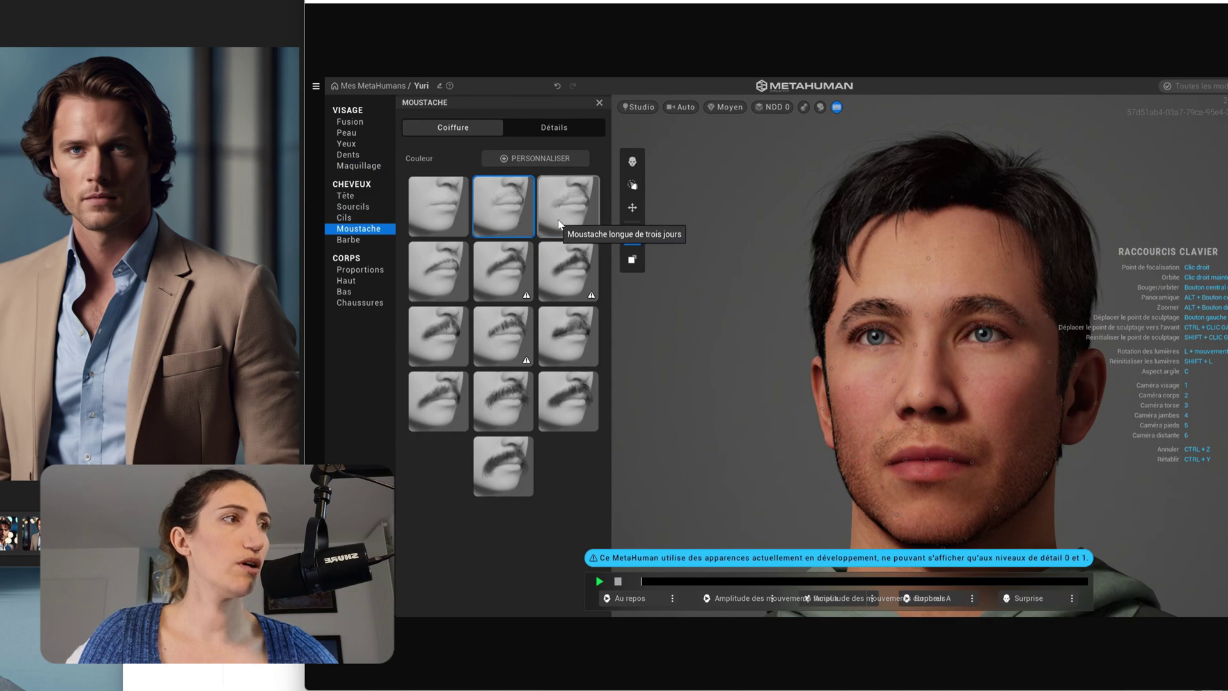
click(355, 241)
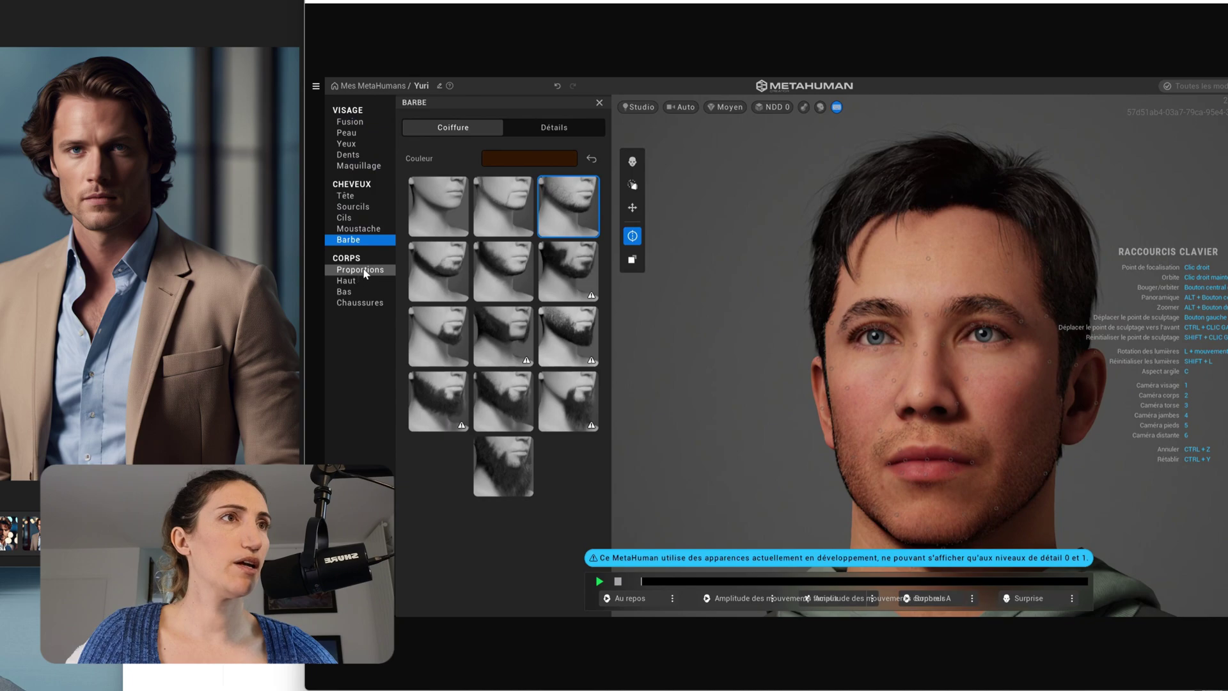
- Browse proportions, tops, trousers and shoes, dressing Yuri in a button-up shirt
click(364, 272)
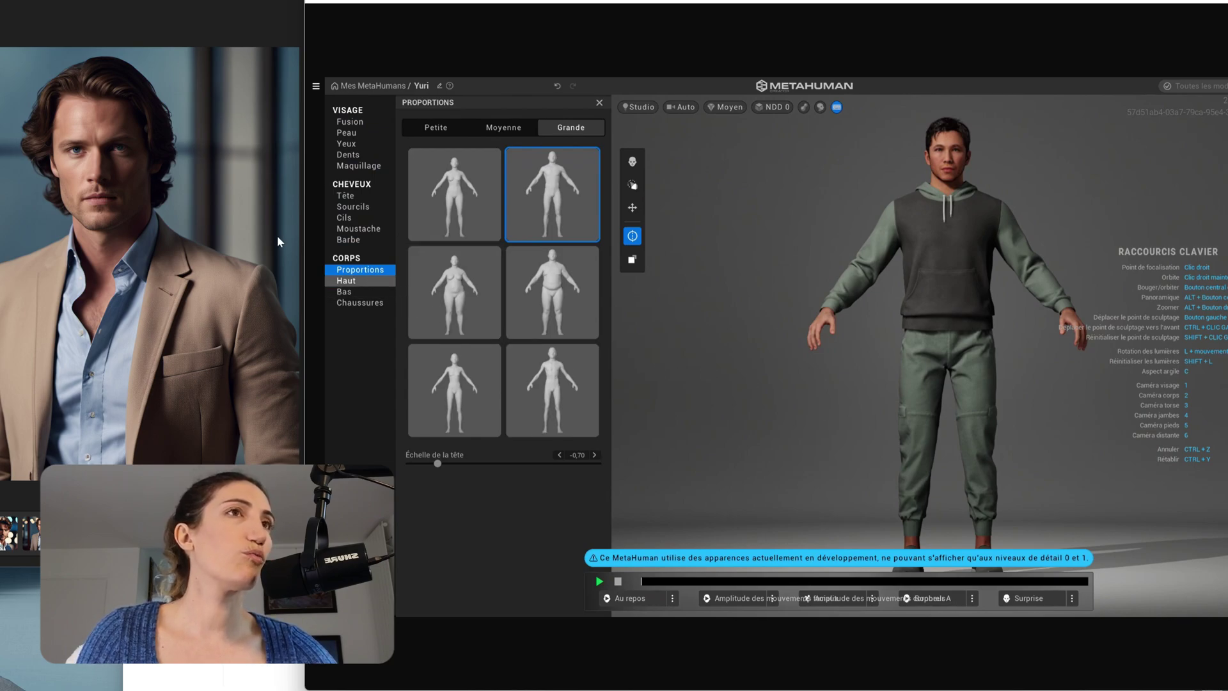
click(347, 282)
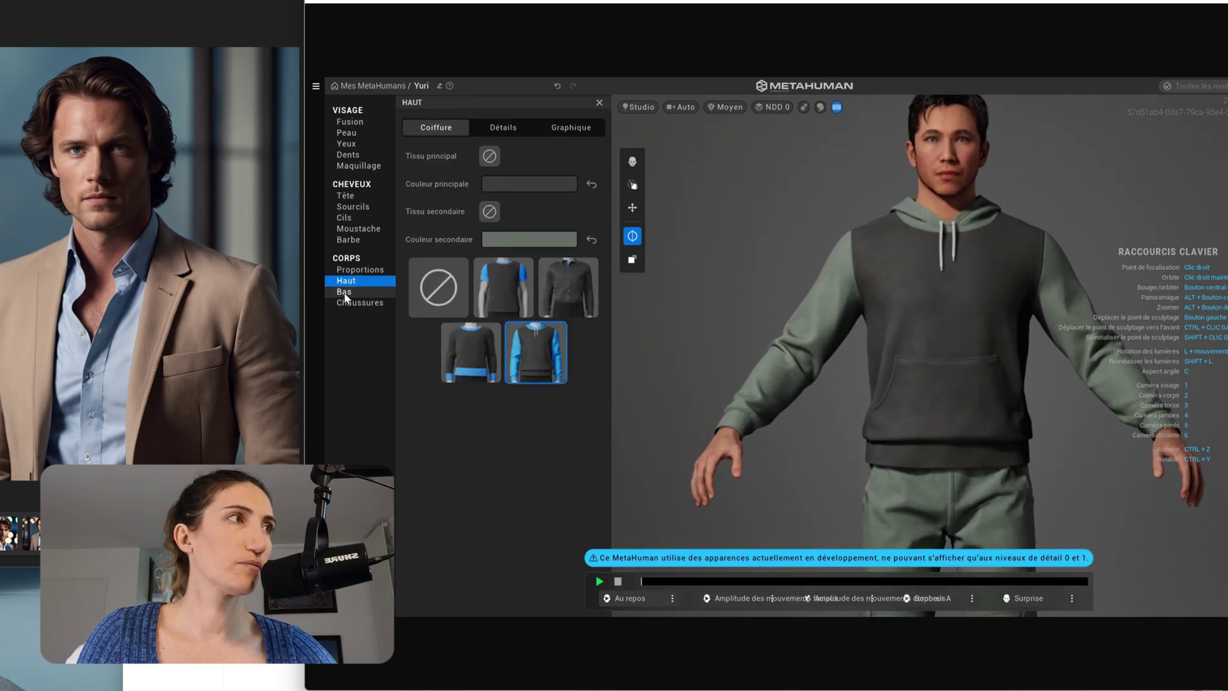
click(345, 294)
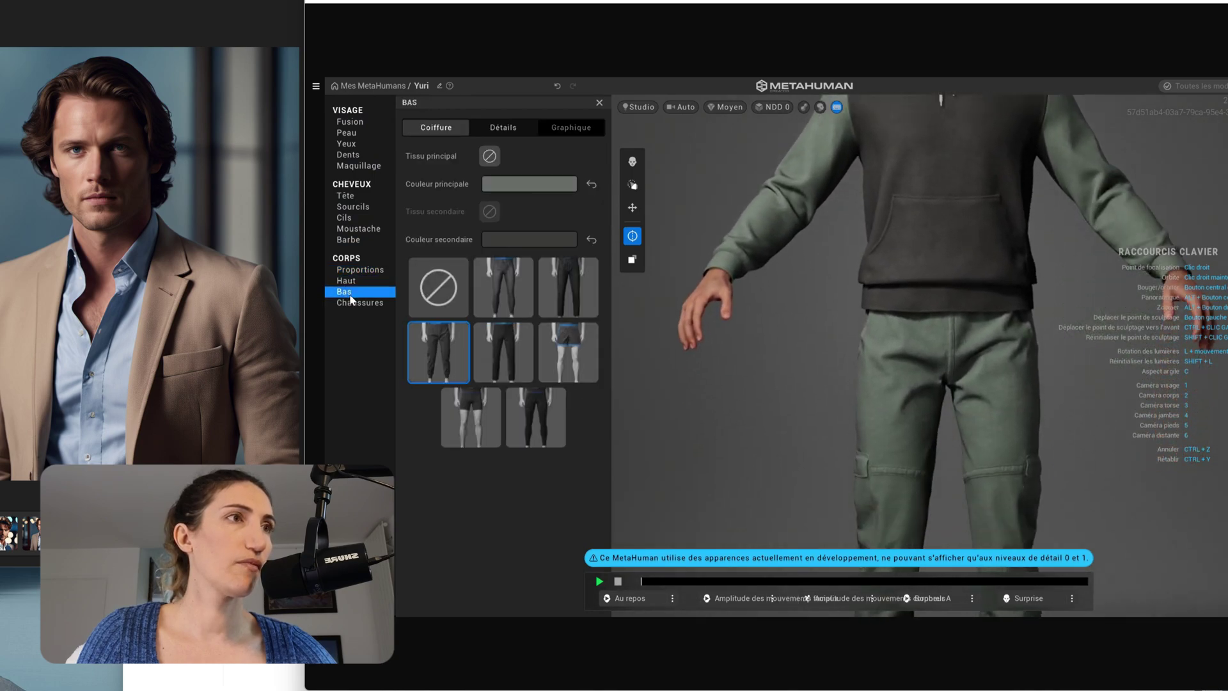
click(370, 306)
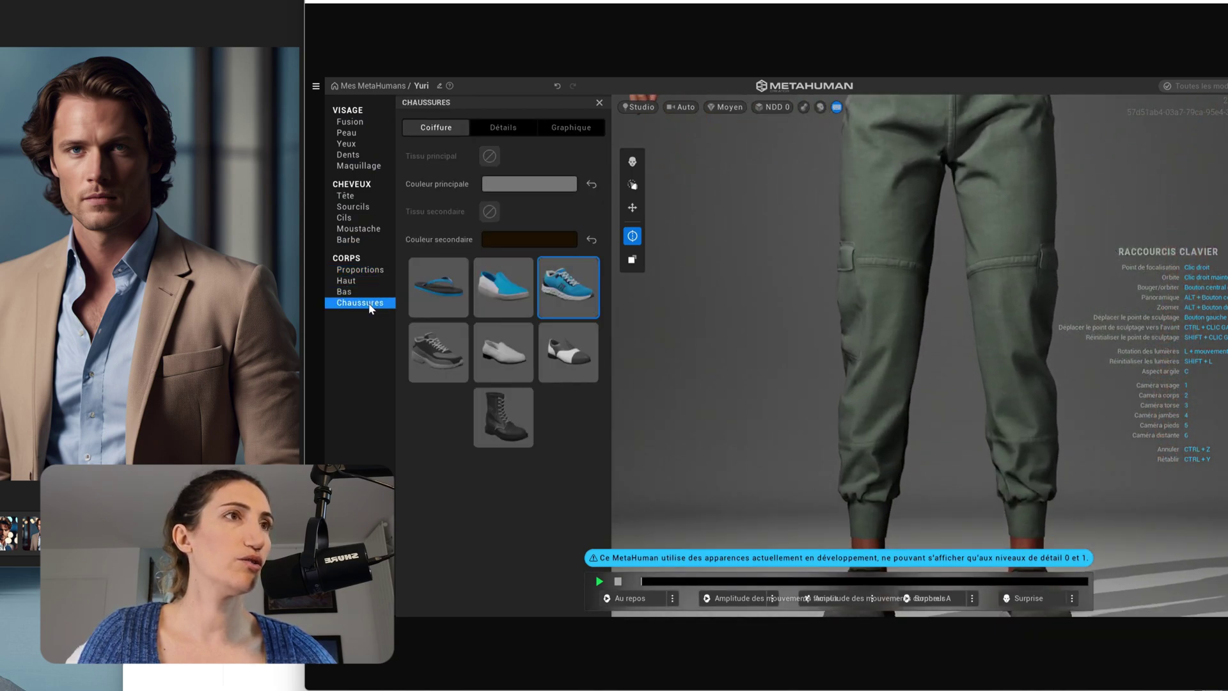
click(352, 270)
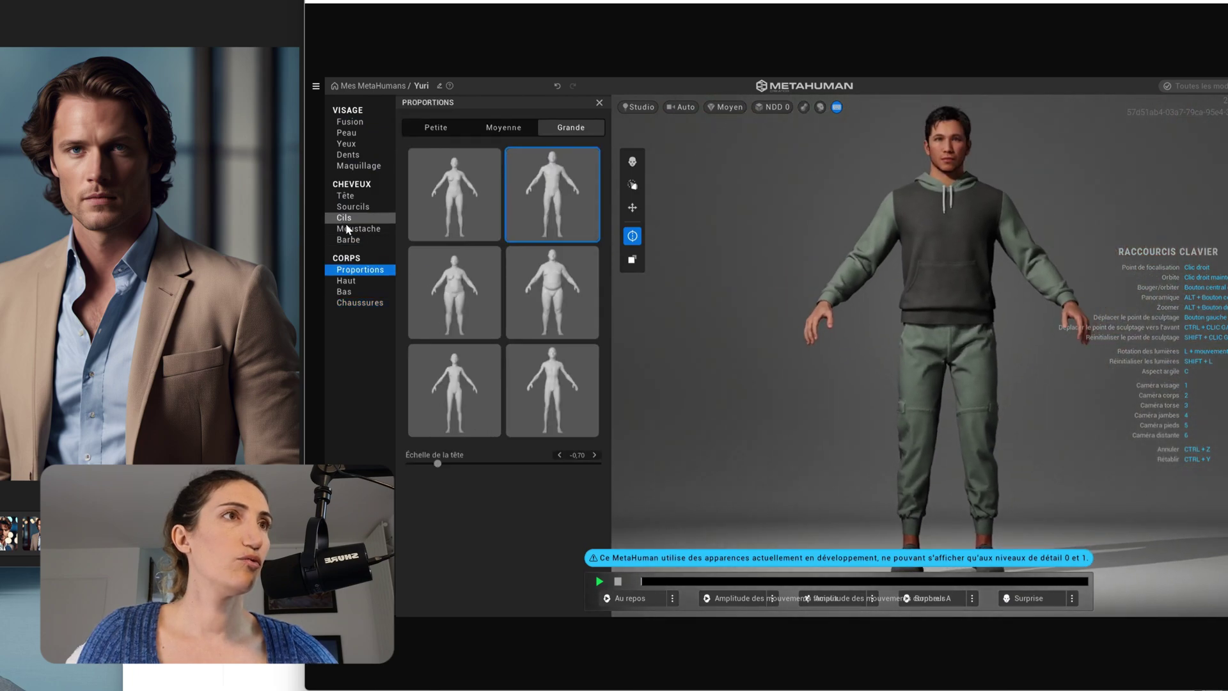
click(362, 282)
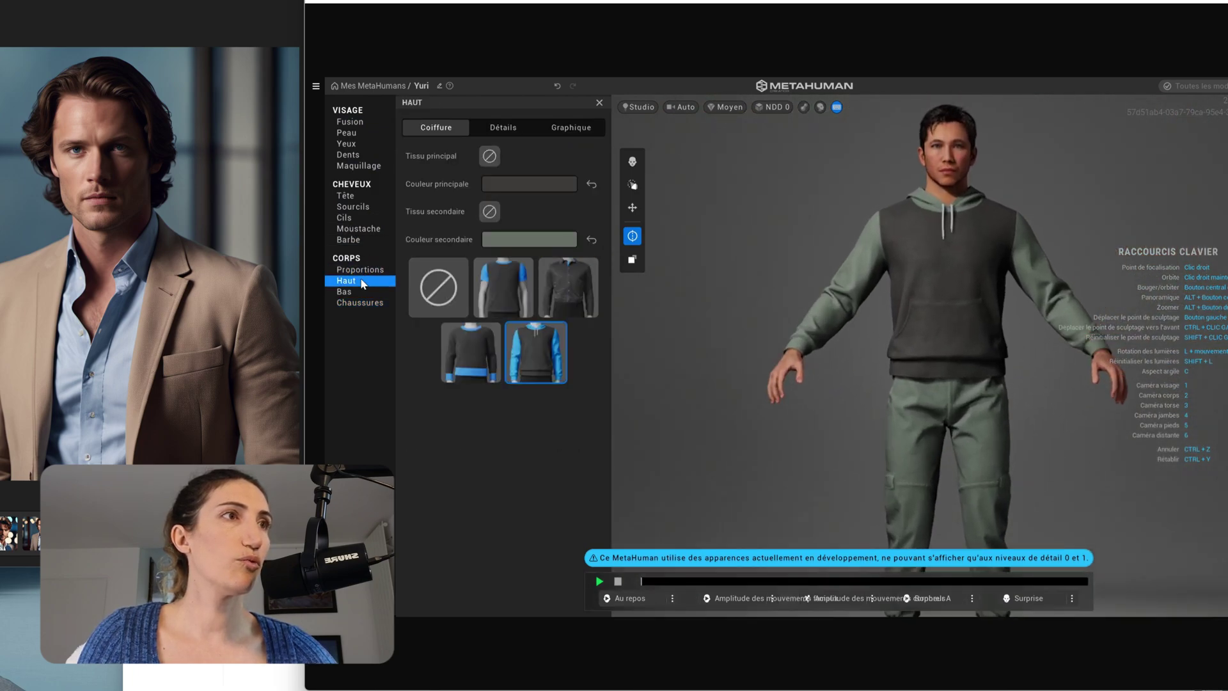
click(571, 303)
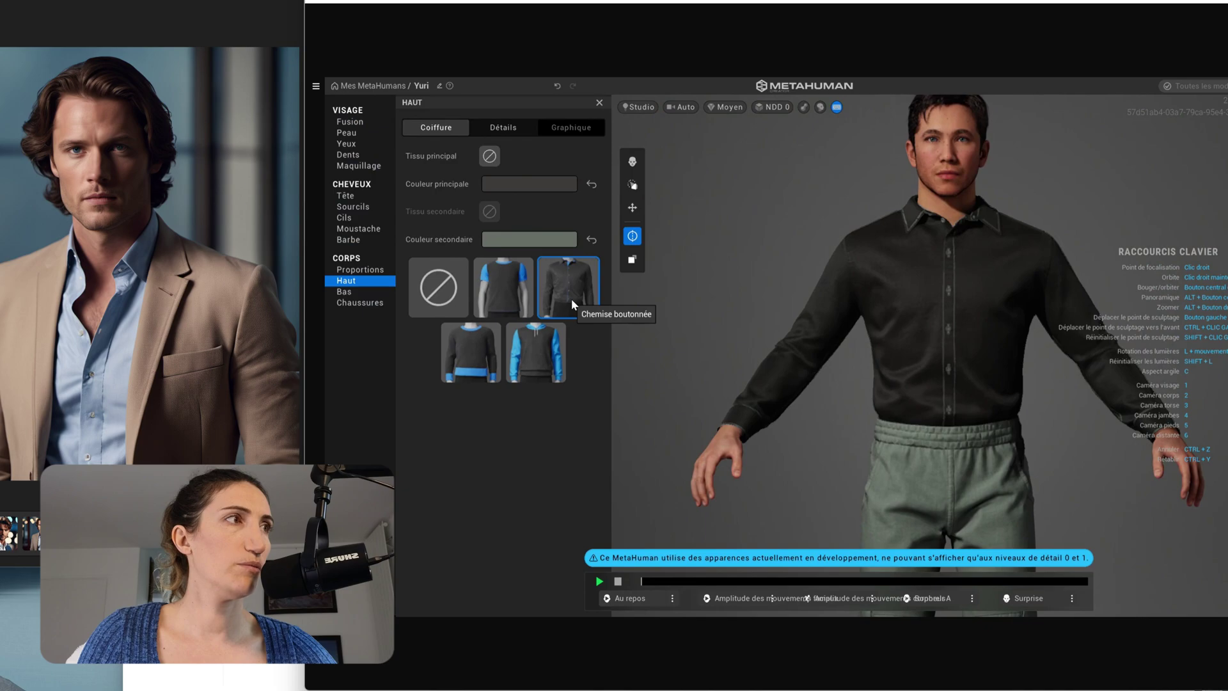
- Try slim jeans and worn green jeans, settling on plain green trousers
click(345, 292)
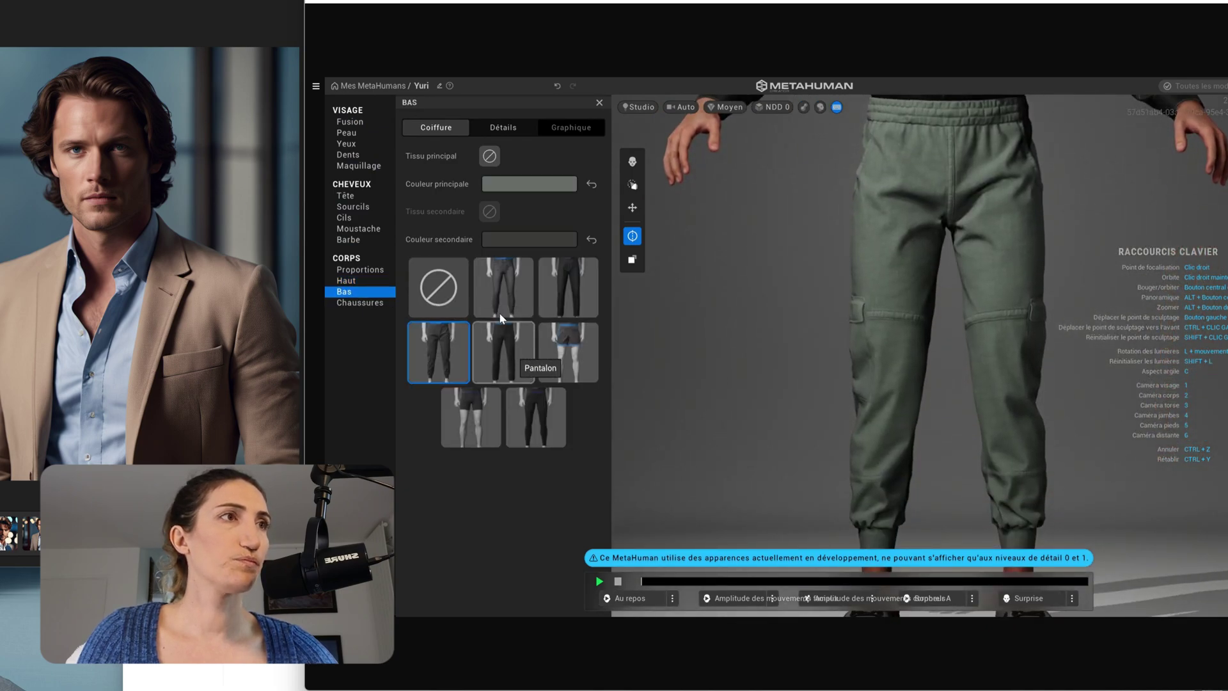
click(502, 301)
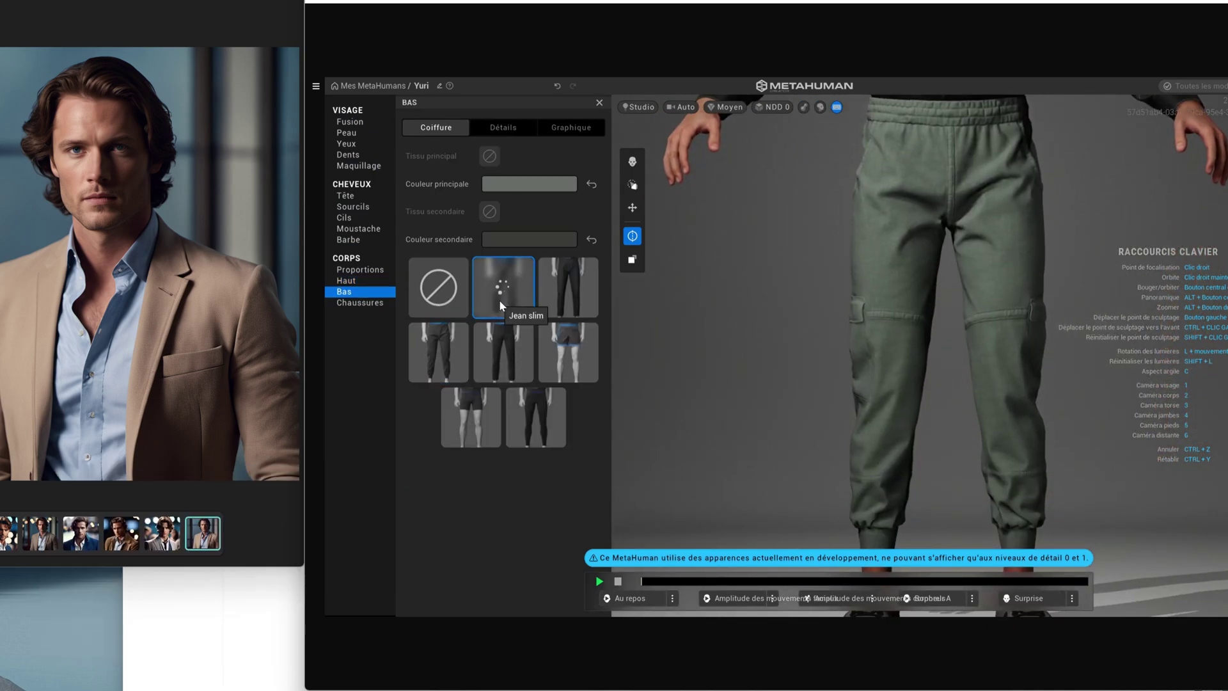
click(558, 303)
click(504, 364)
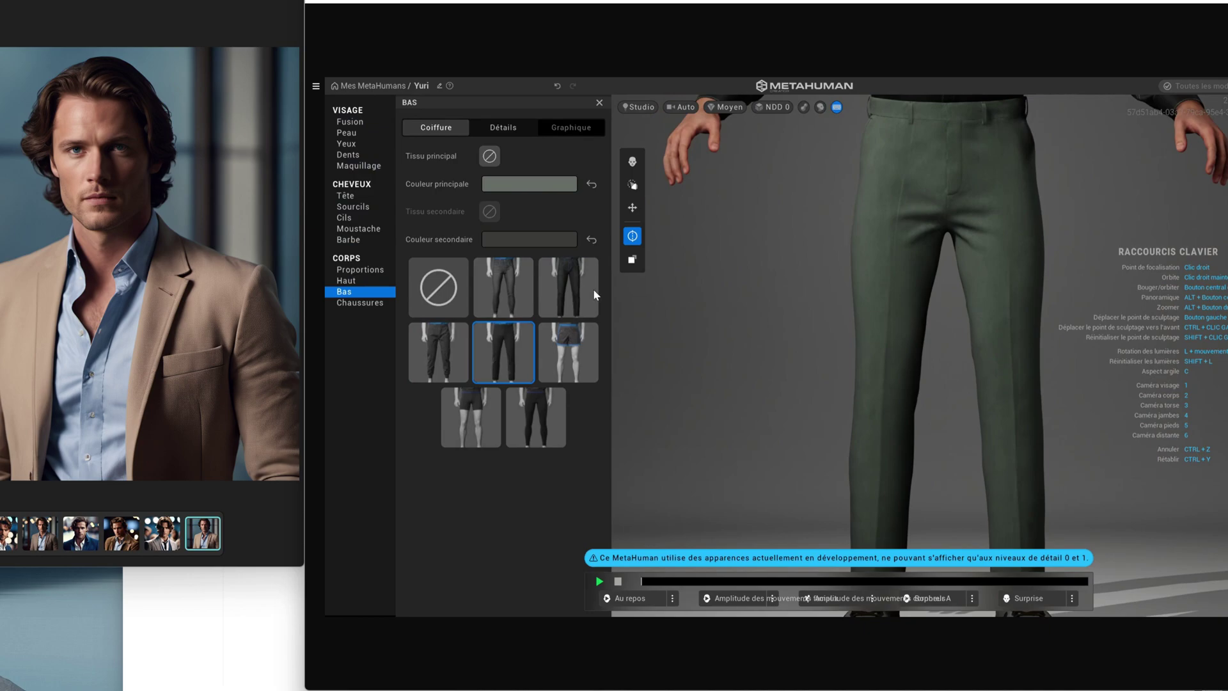
- Review the shoes, shirt and body proportions, then return to the face Blend panel
click(361, 303)
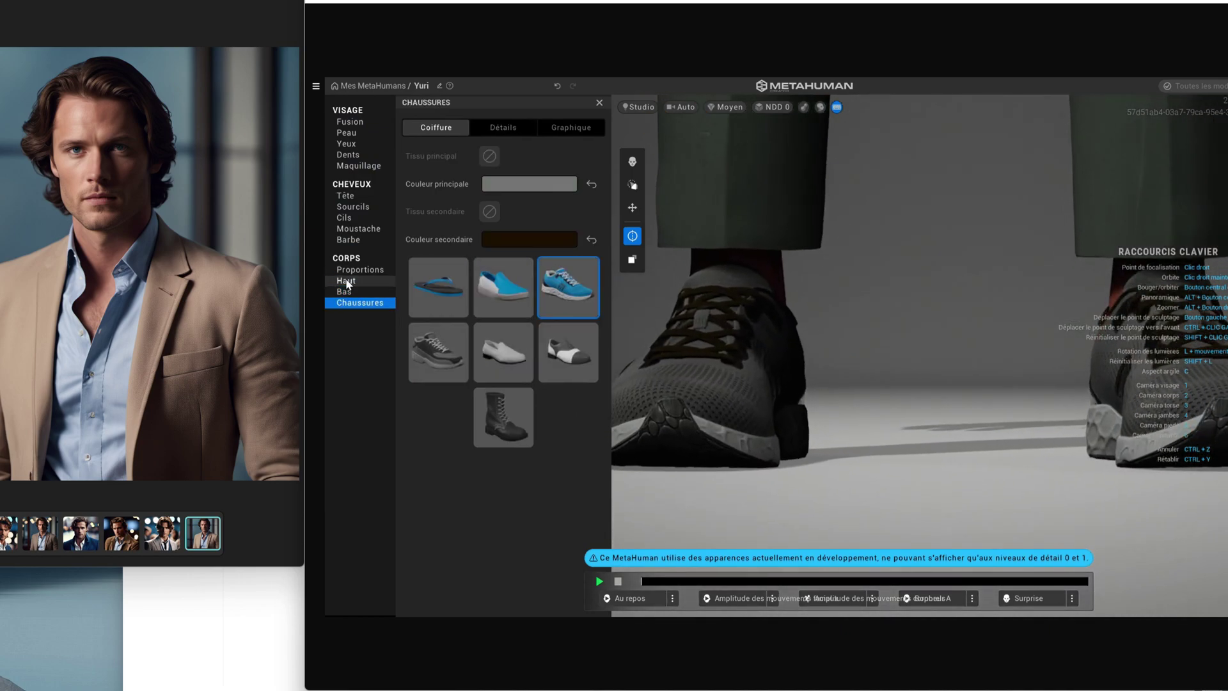
click(346, 282)
click(359, 270)
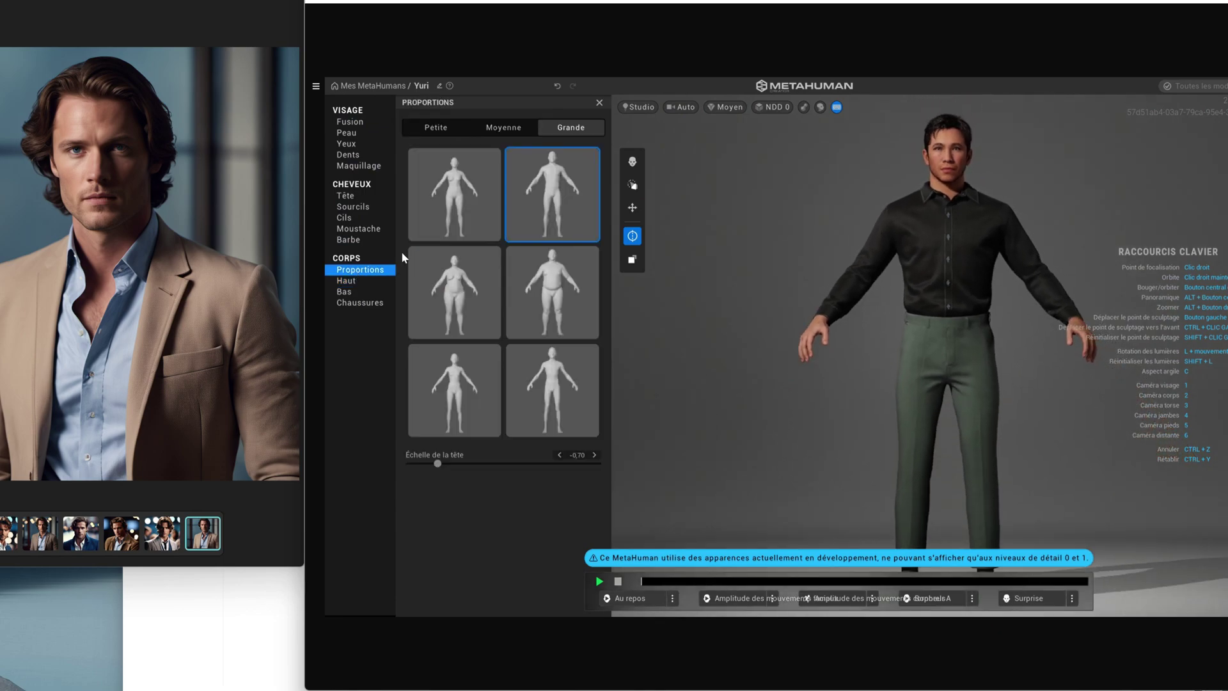
click(351, 122)
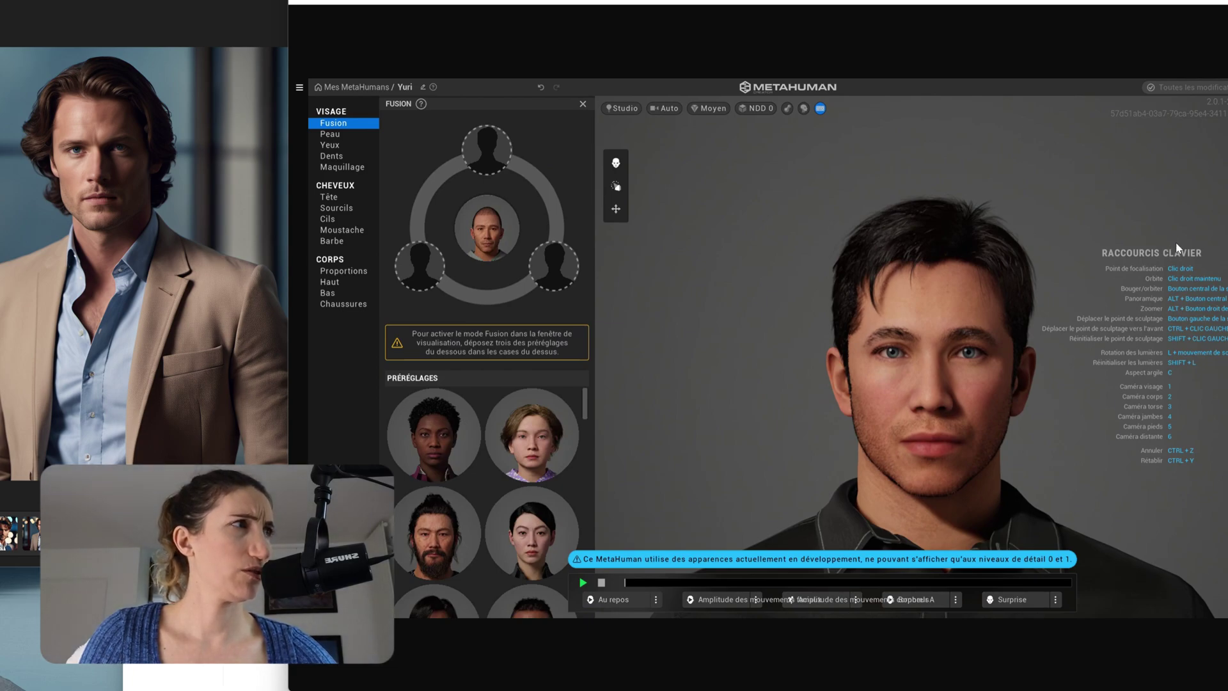
- Hide the shortcuts overlay, then screenshot the character's frontal face and first side profile
click(820, 110)
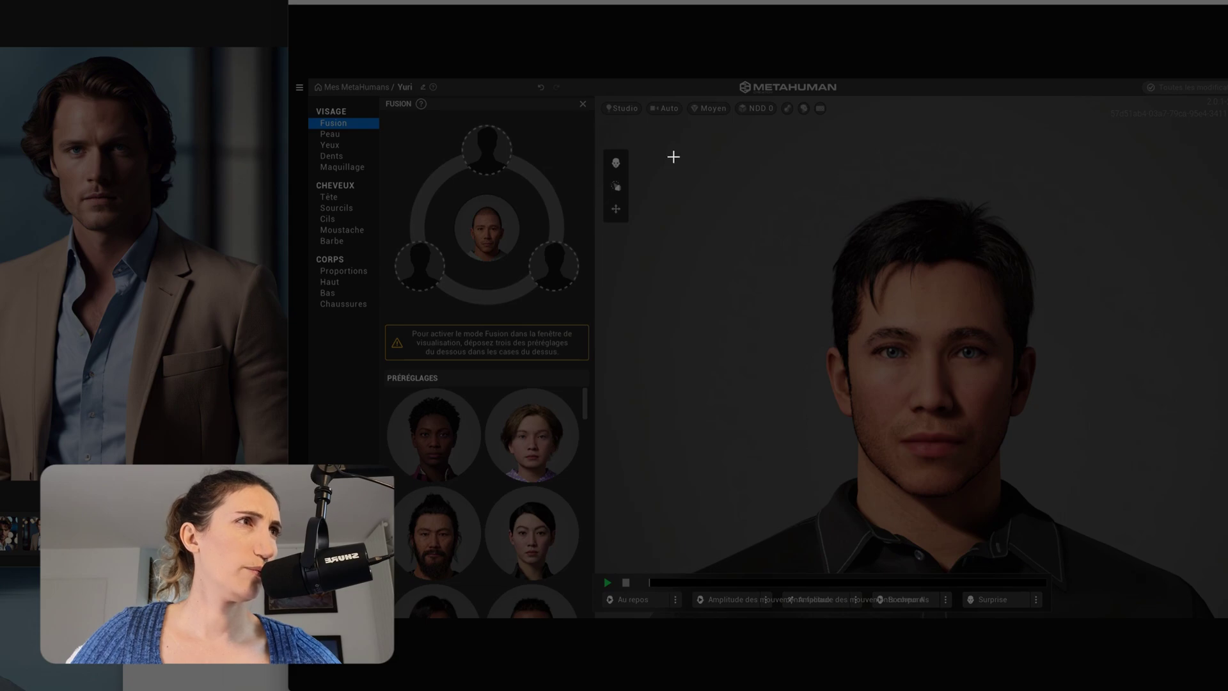
drag(675, 151, 1216, 586)
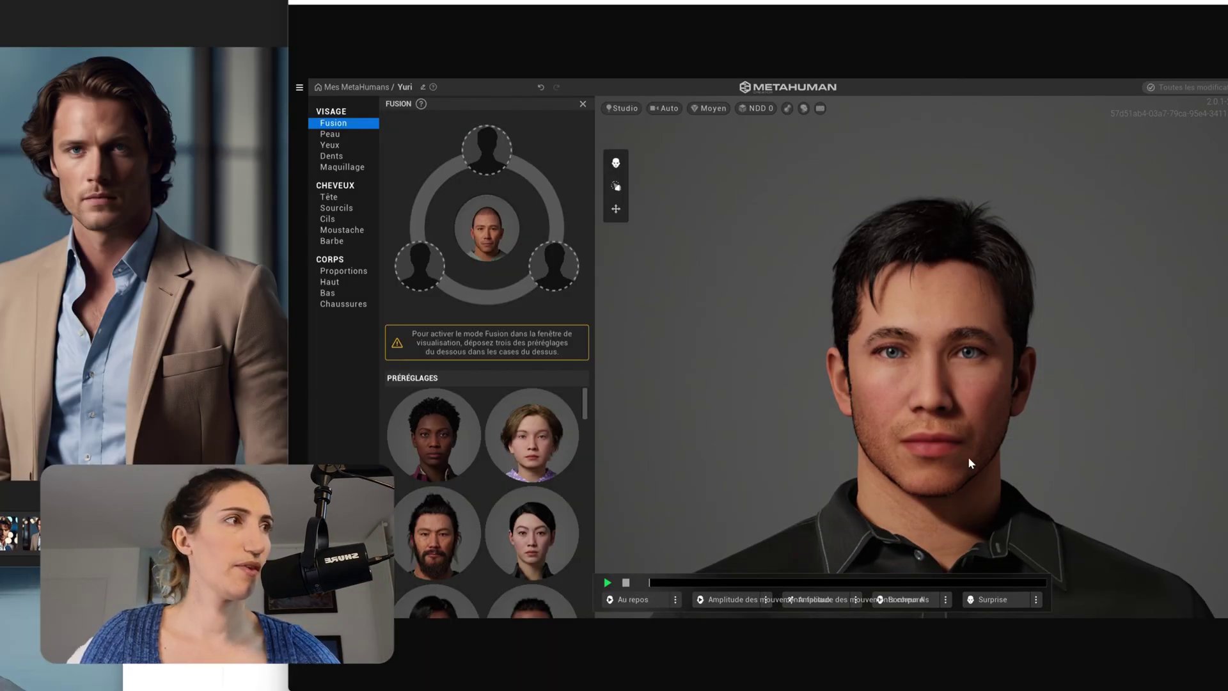
drag(970, 461, 630, 435)
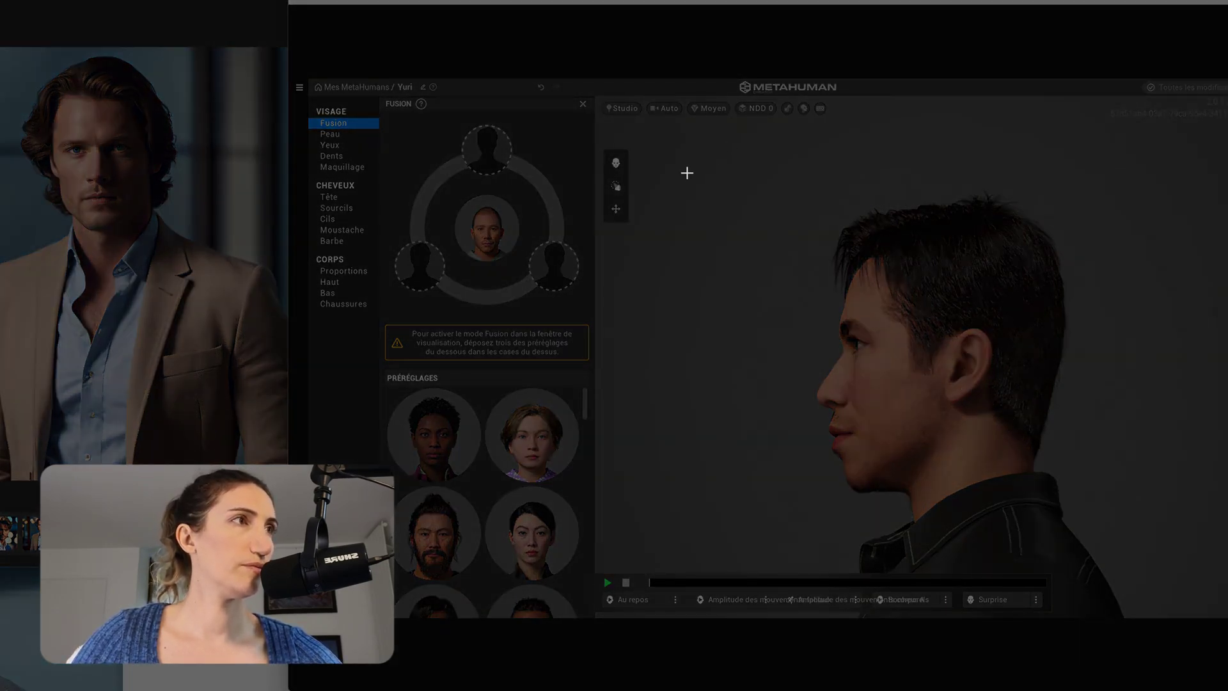
drag(690, 150, 1227, 580)
- Orbit the head to the opposite side and screenshot the second profile
drag(1088, 444, 911, 452)
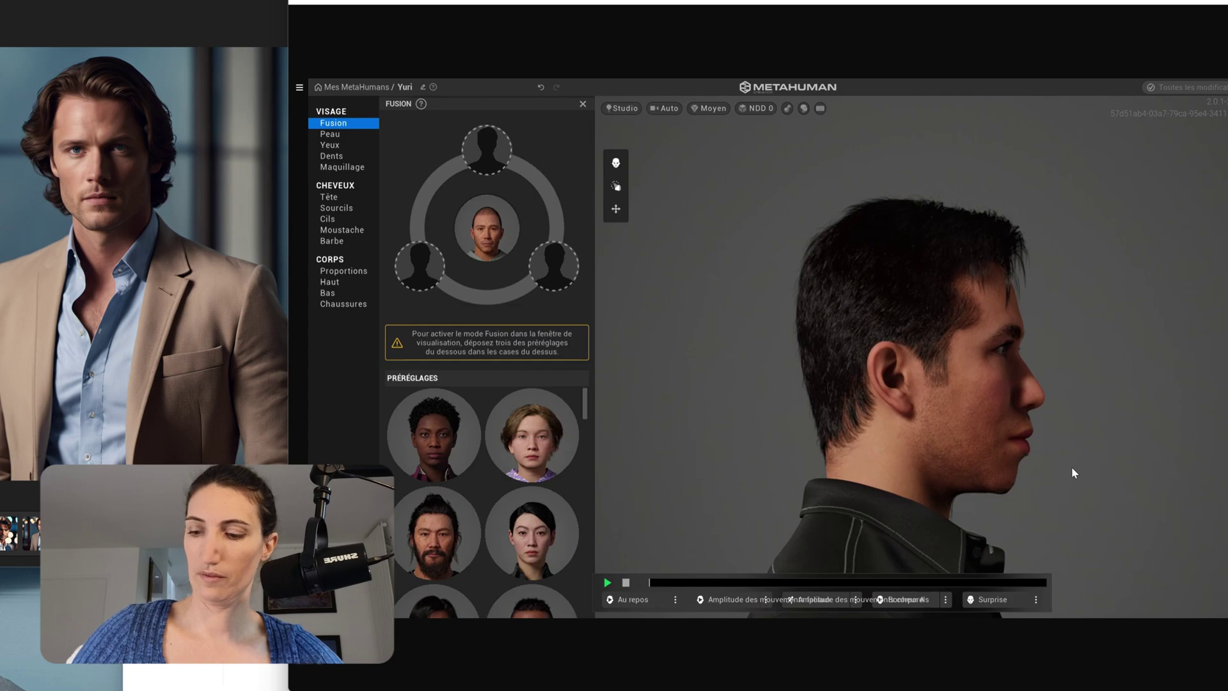
key(super+shift+s)
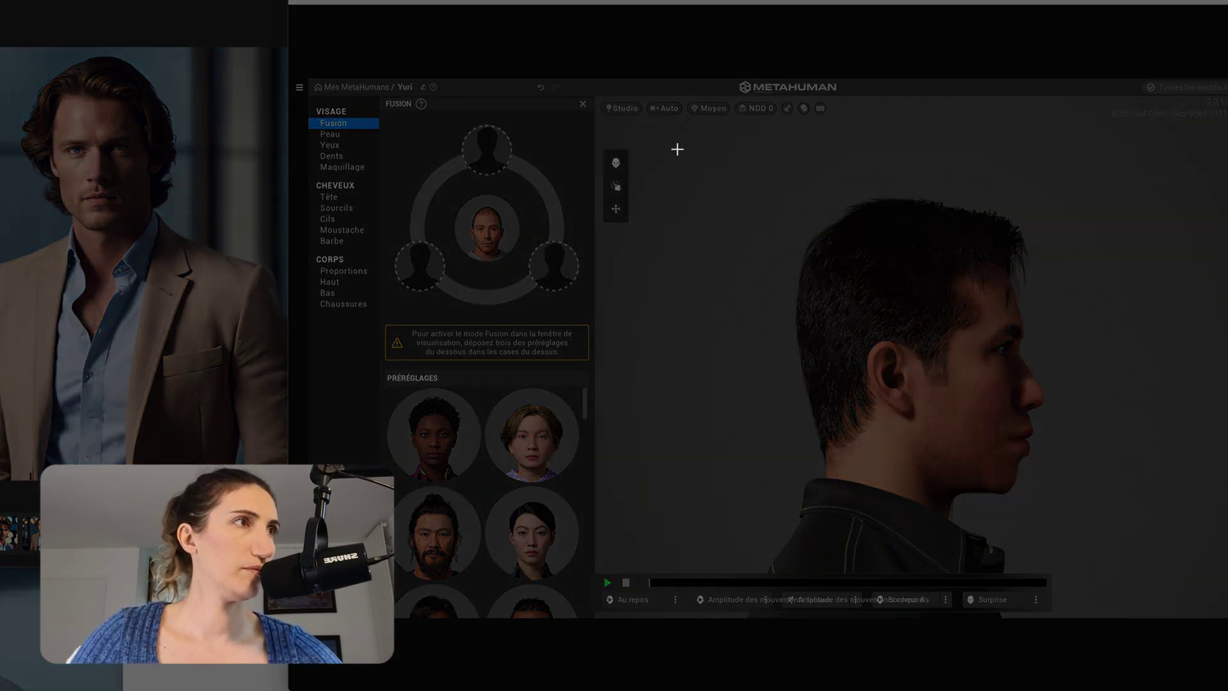
drag(668, 151, 1154, 574)
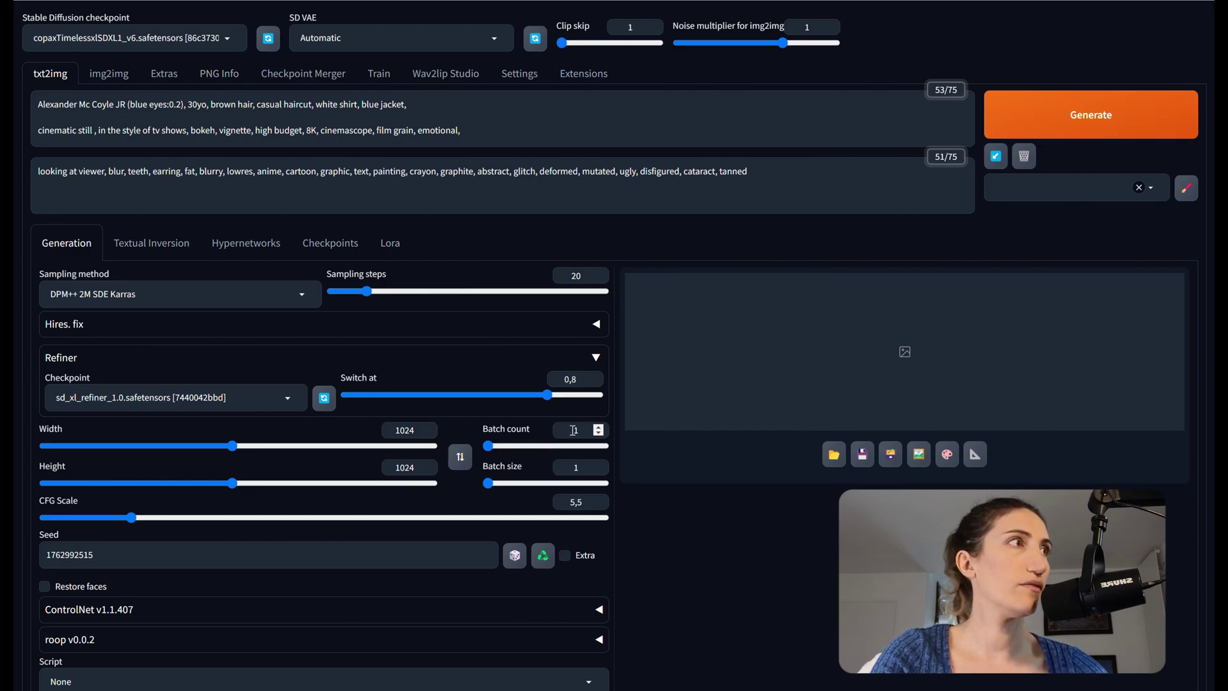
- Generate one 1024×1024 portrait at batch count 1 from the current prompt
click(575, 430)
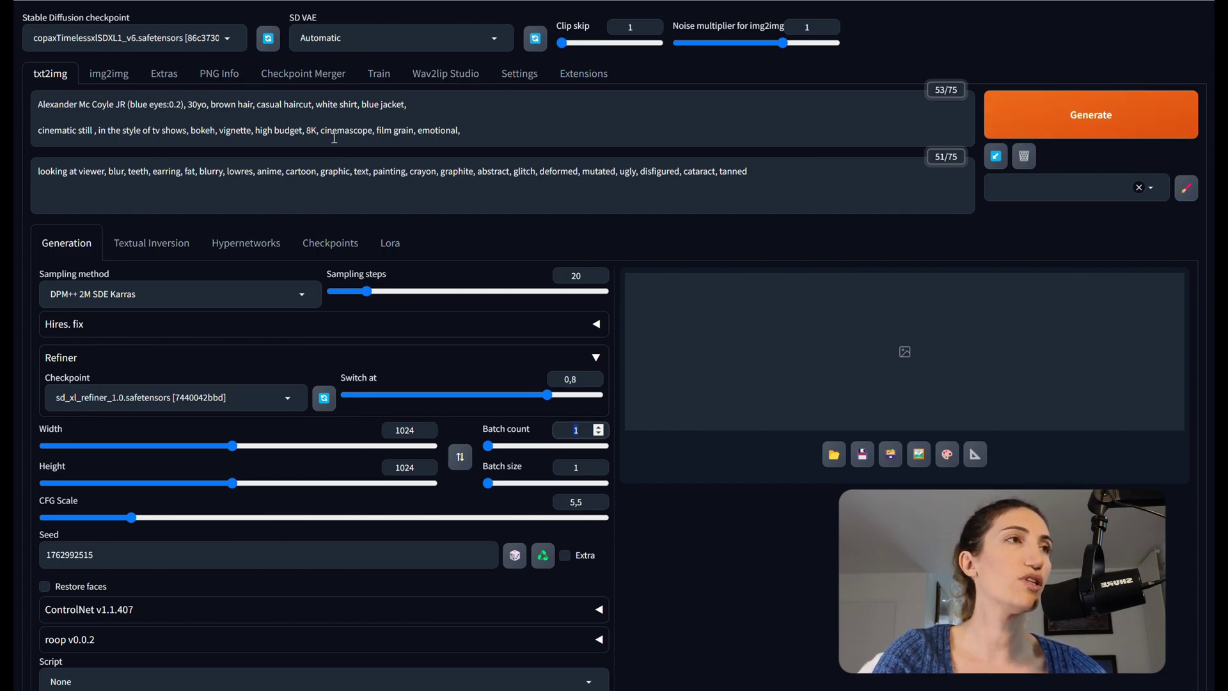
click(1126, 115)
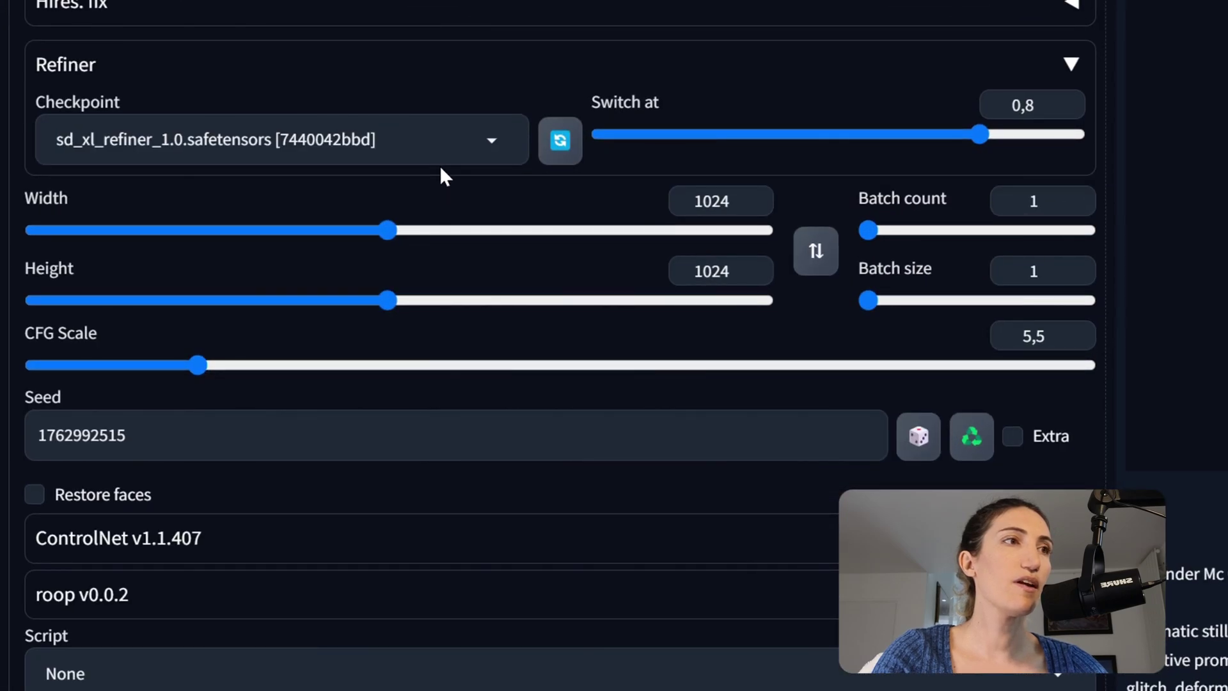
- Put the front MetaHuman screenshot in ControlNet Unit 0, enable it, and select Depth
scroll(260, 416, down, 2)
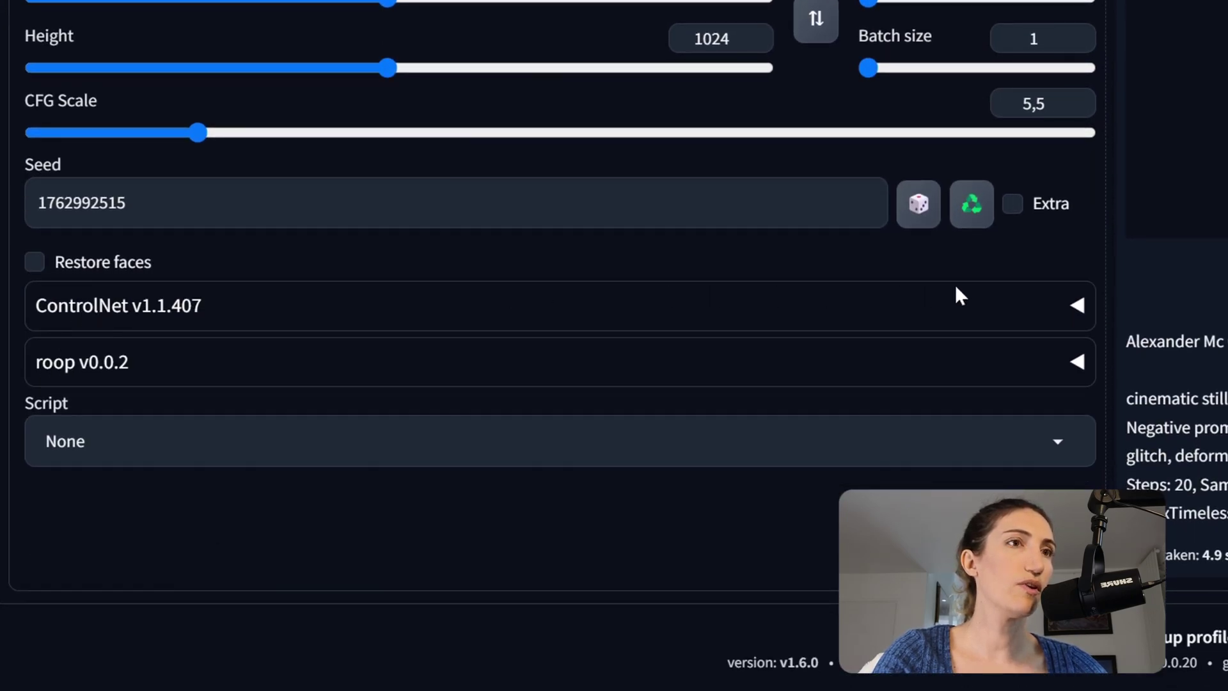
click(1080, 312)
scroll(582, 312, down, 3)
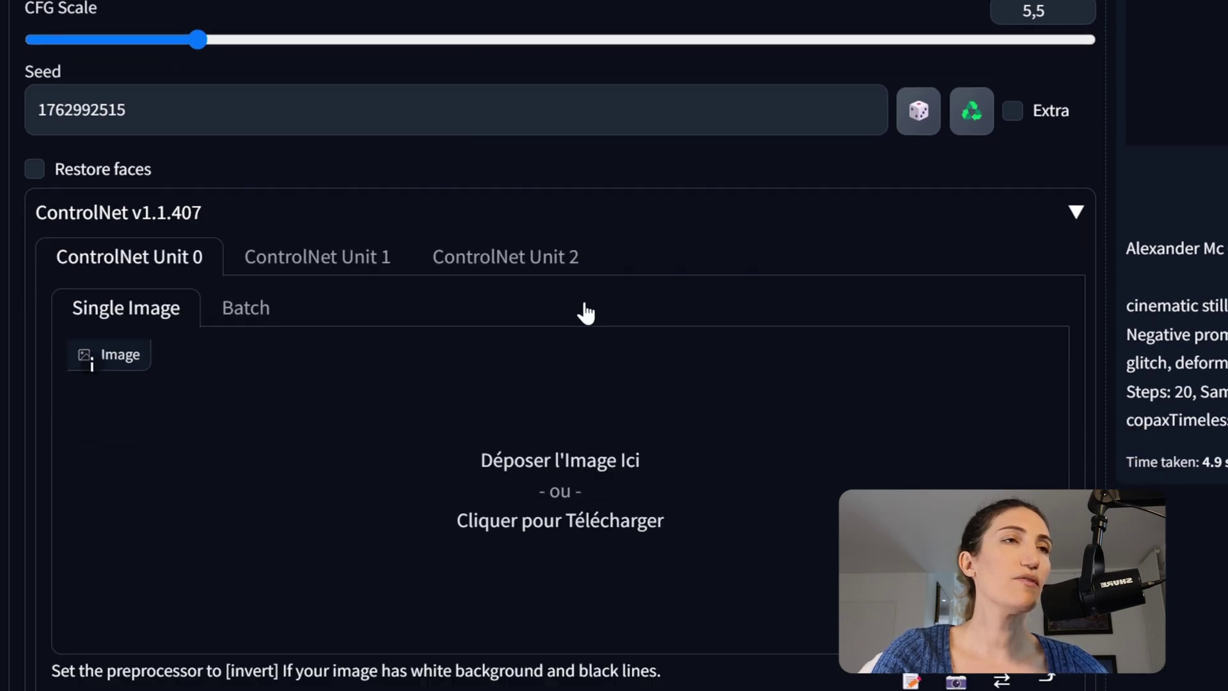
scroll(584, 310, down, 1)
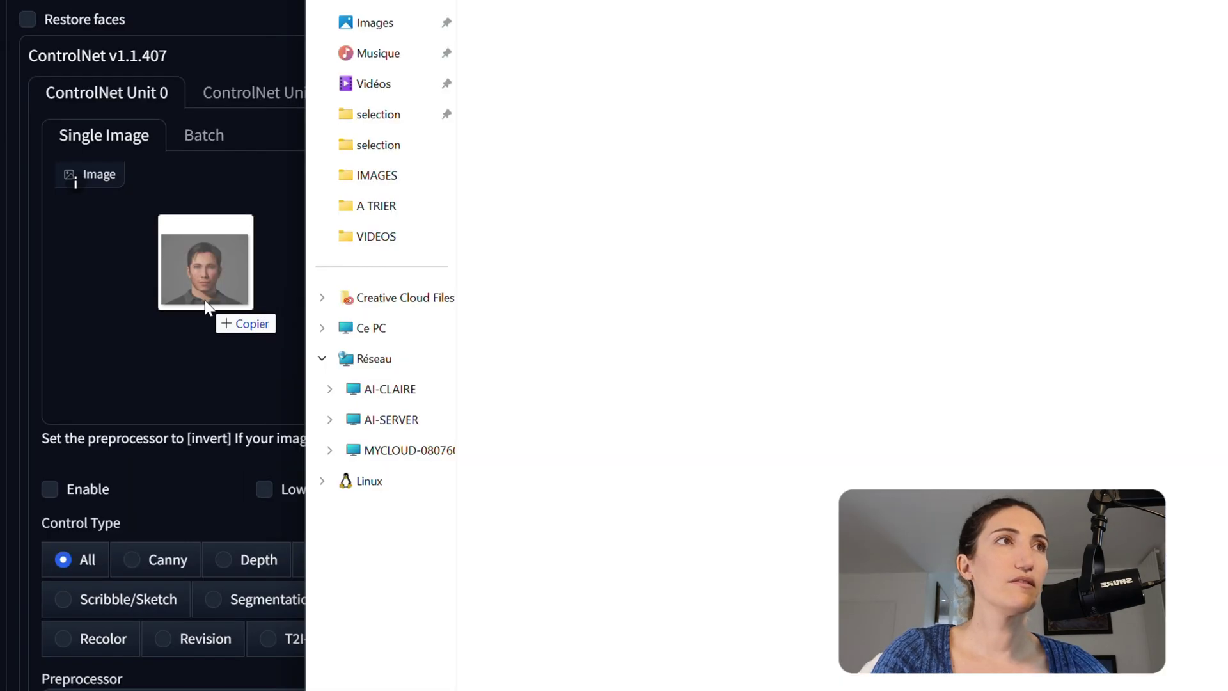
drag(251, 372, 247, 378)
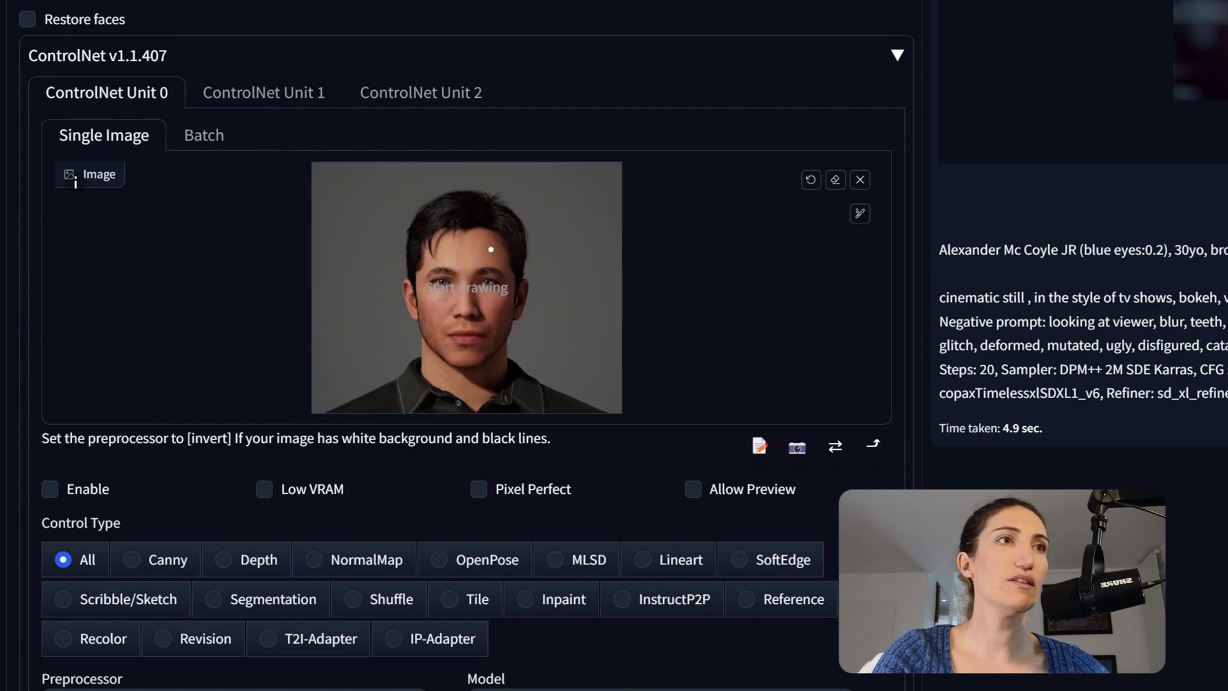
click(49, 490)
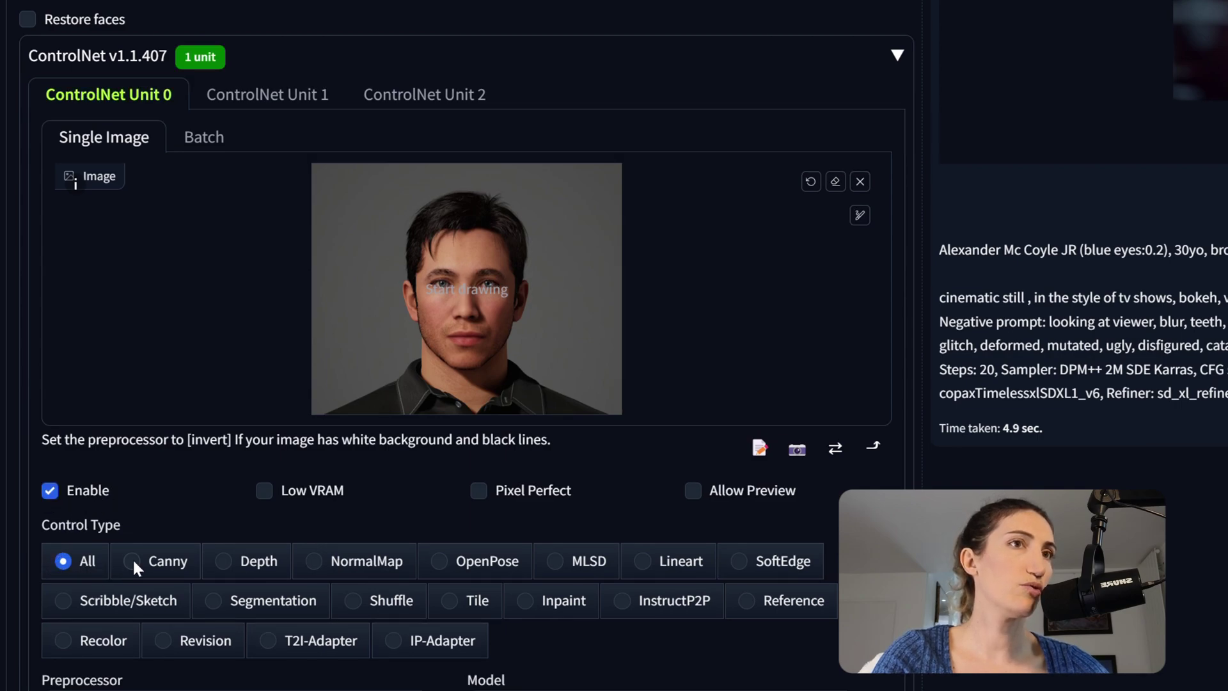
click(224, 563)
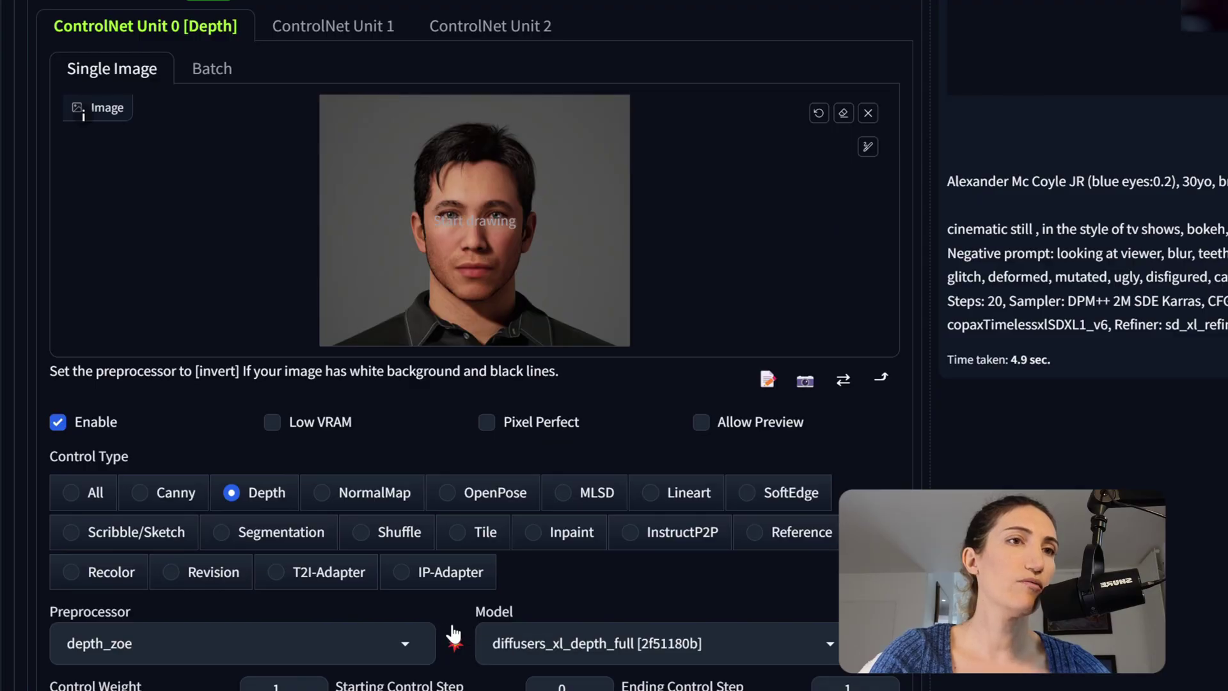
- Run the depth_zoe preprocessor and raise the ending control step to about 0.27
click(455, 645)
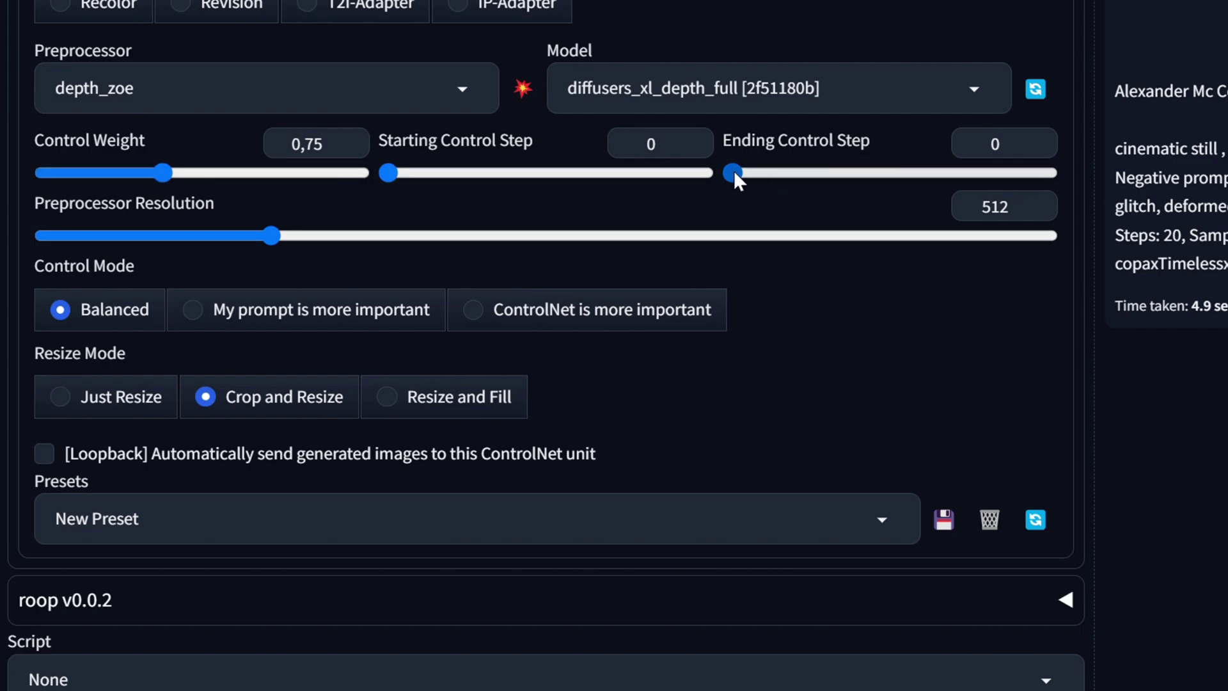
drag(735, 173, 829, 173)
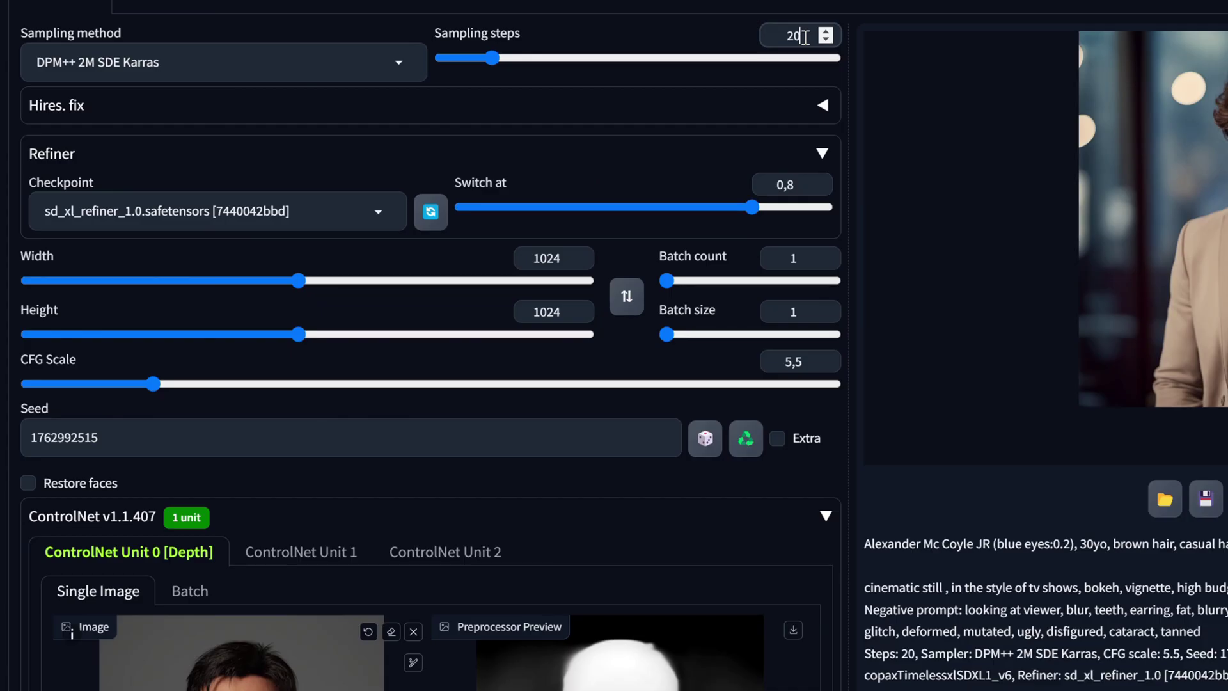
- Change Unit 0's ending control step to 0.3, keeping the depth map preview visible
drag(805, 37, 782, 36)
scroll(535, 343, down, 8)
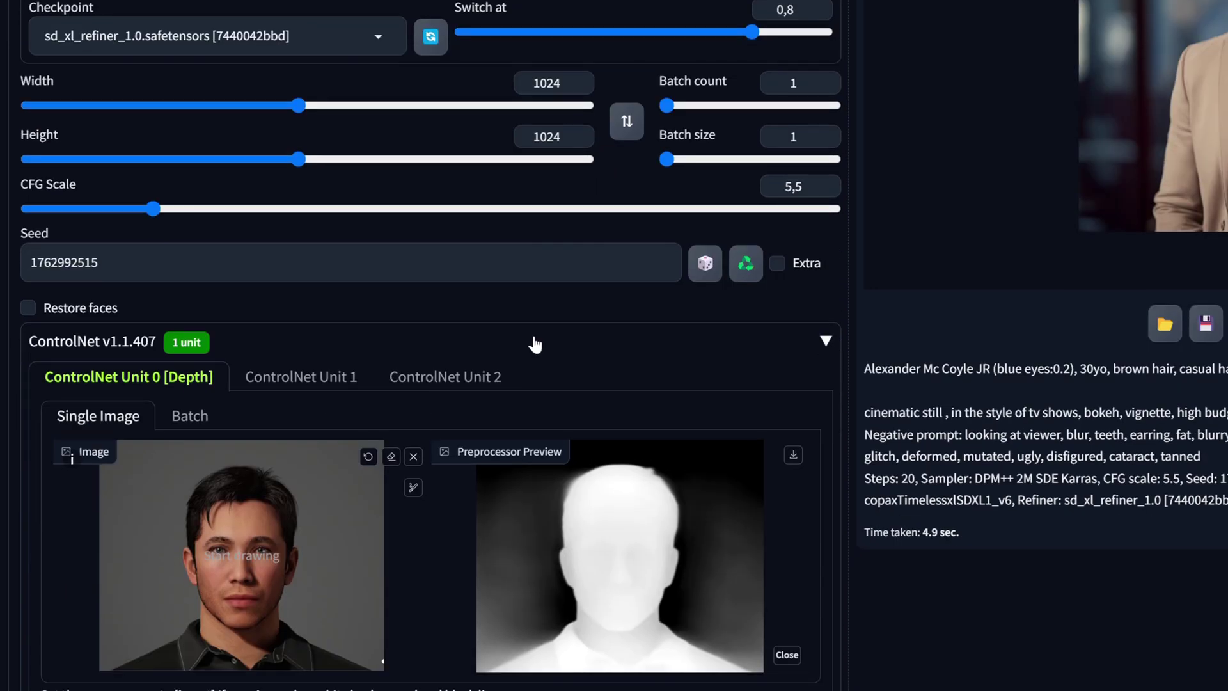
scroll(531, 328, down, 4)
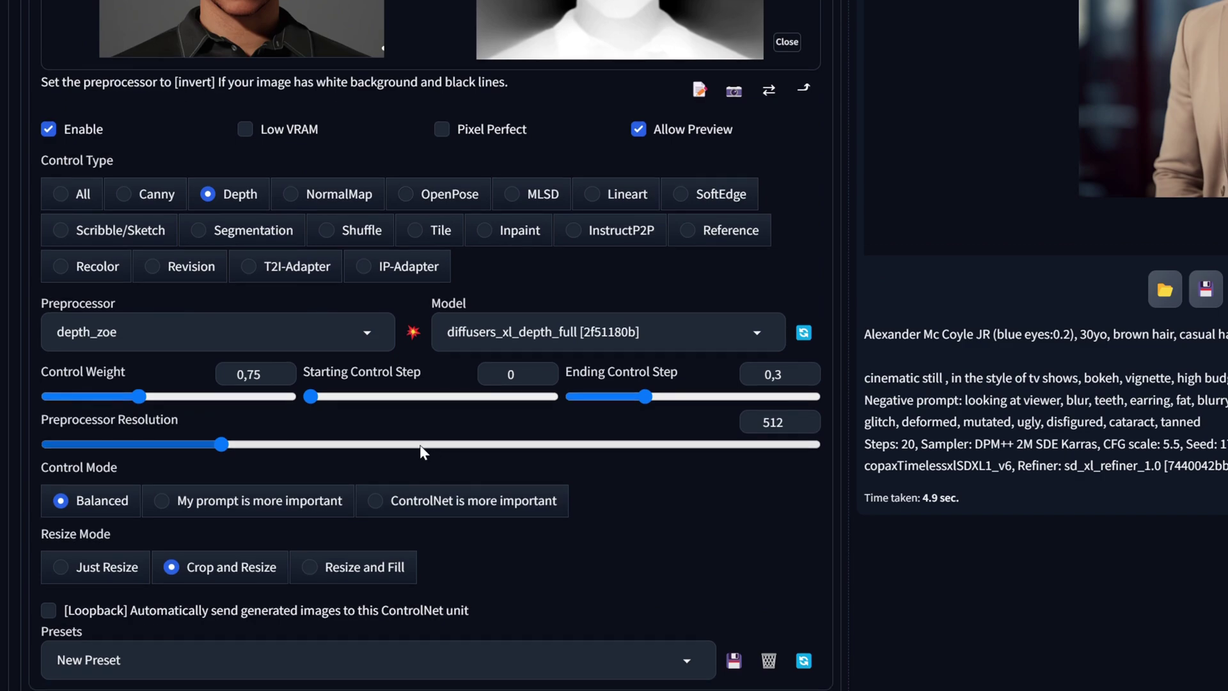
double_click(775, 375)
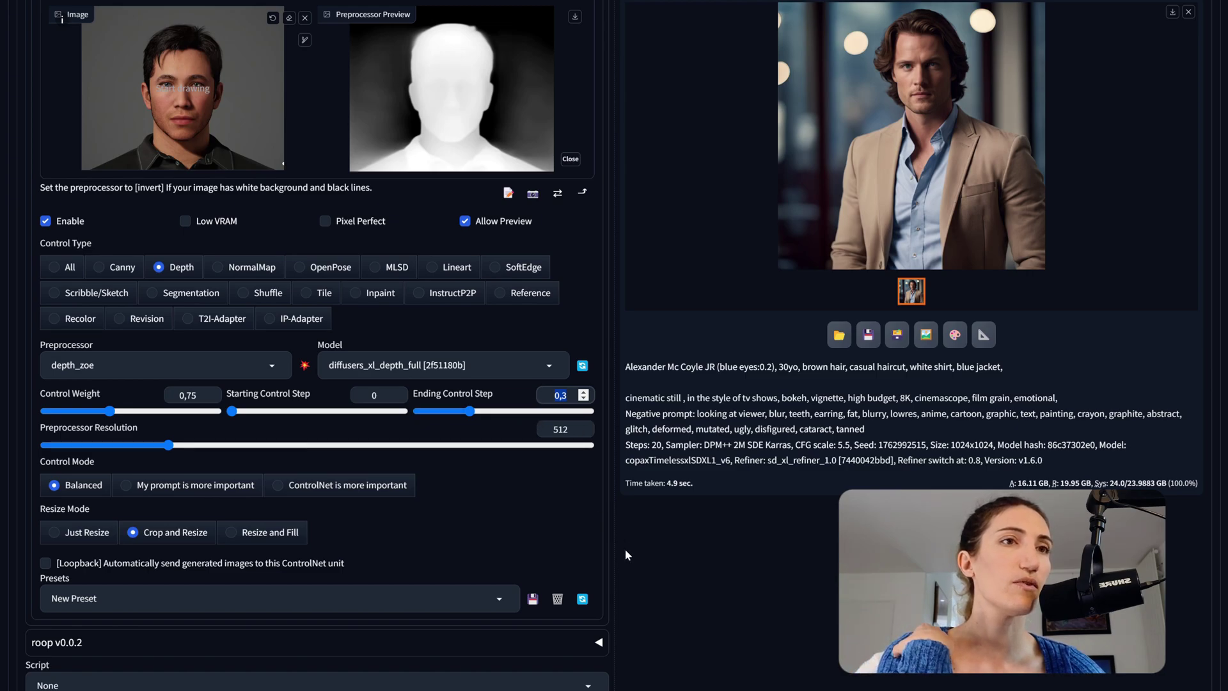
scroll(624, 549, up, 10)
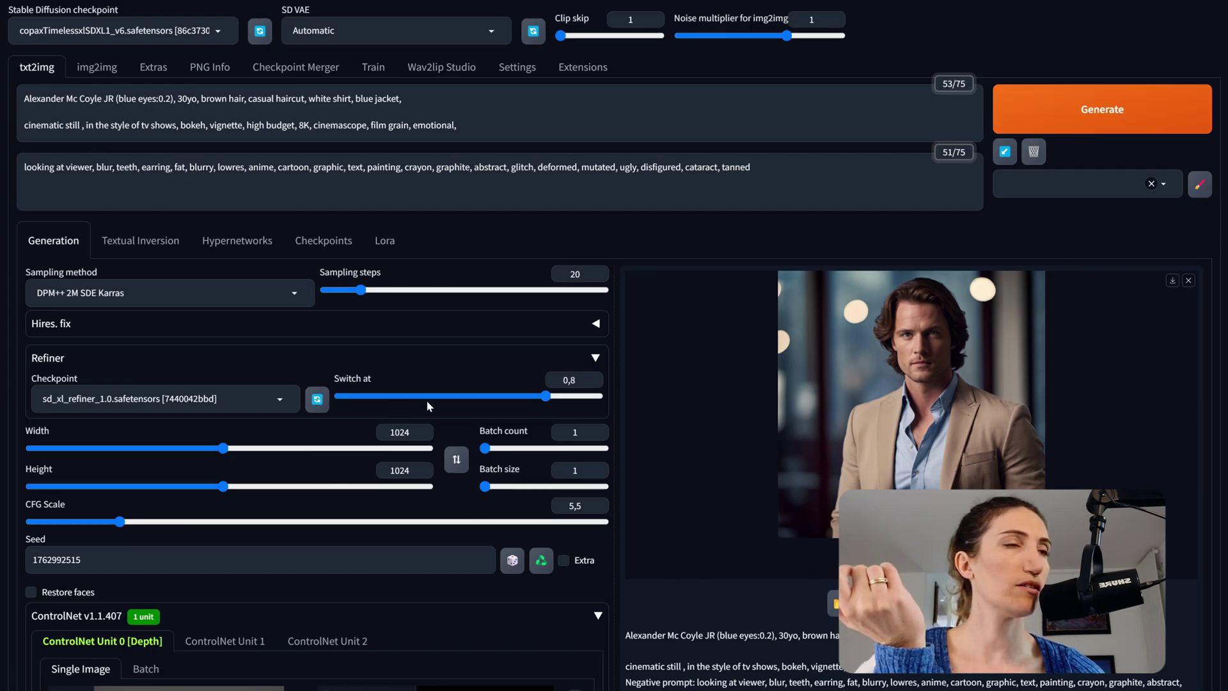
- Render a depth-guided front portrait and review the navy-jacket, white-shirt result
click(1081, 103)
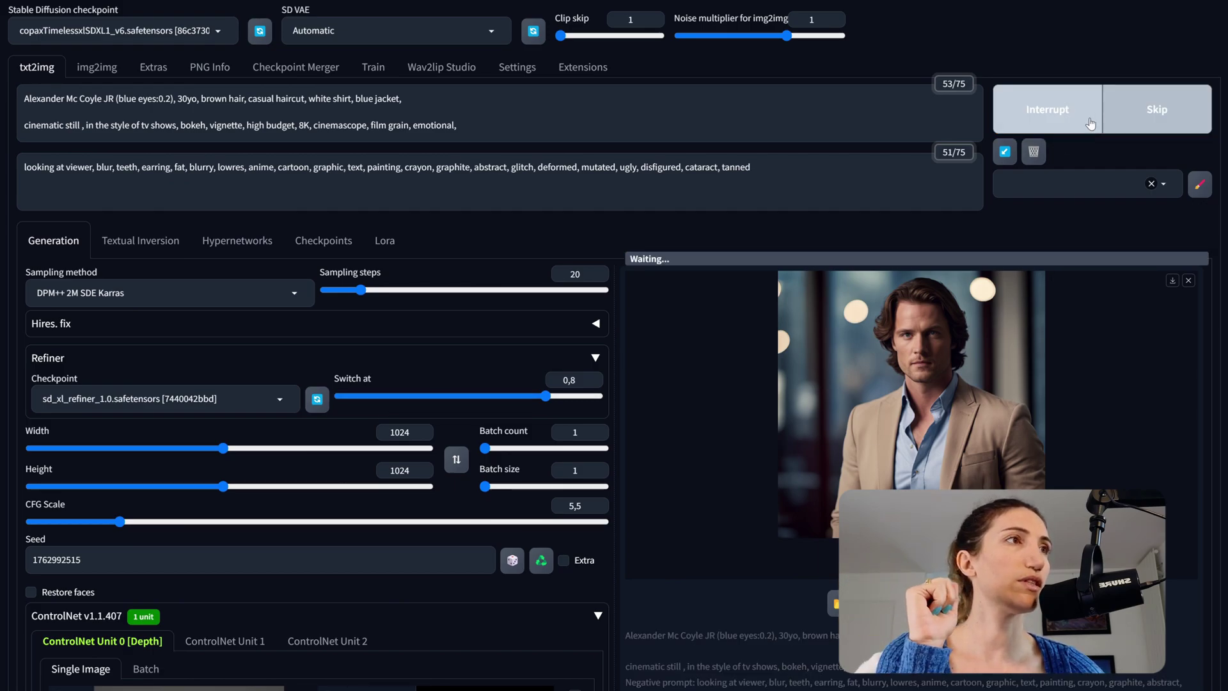
scroll(614, 484, down, 3)
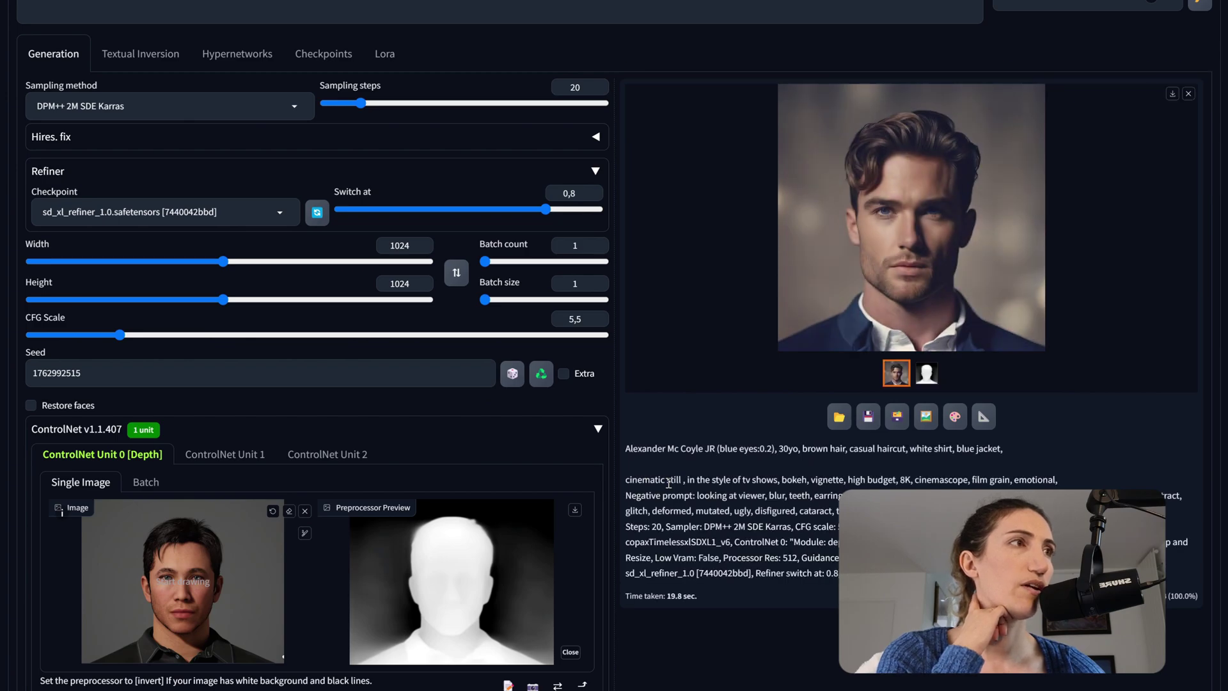
scroll(669, 483, up, 2)
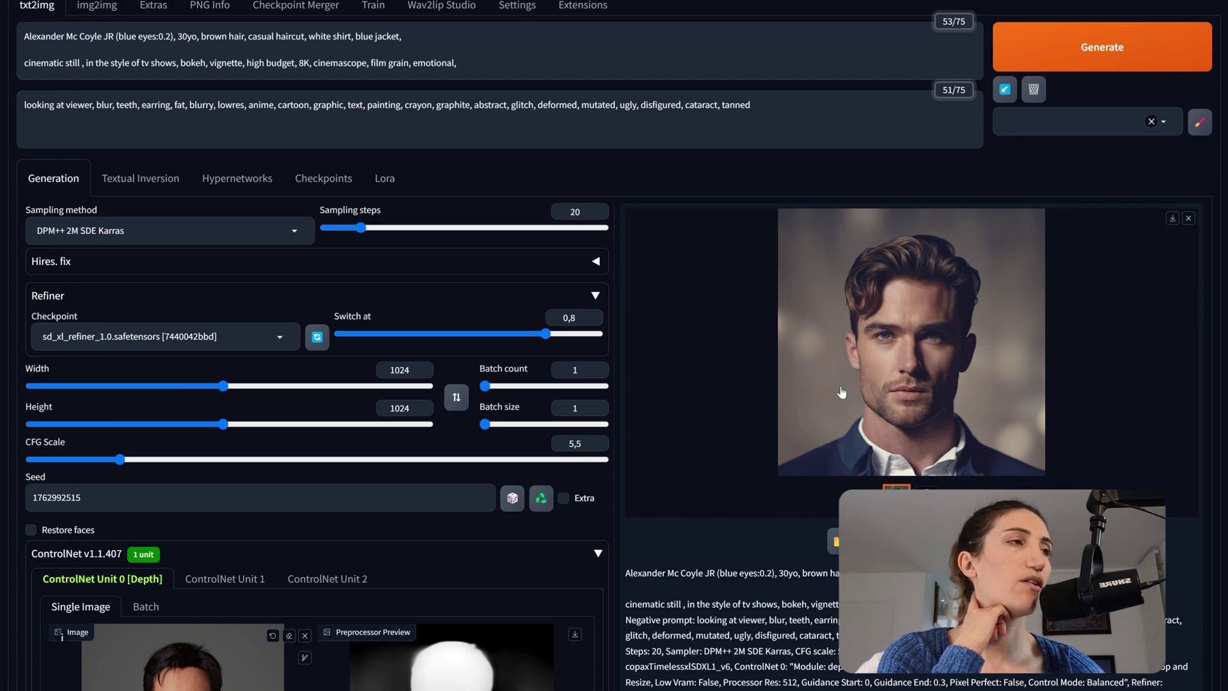
scroll(1055, 441, down, 1)
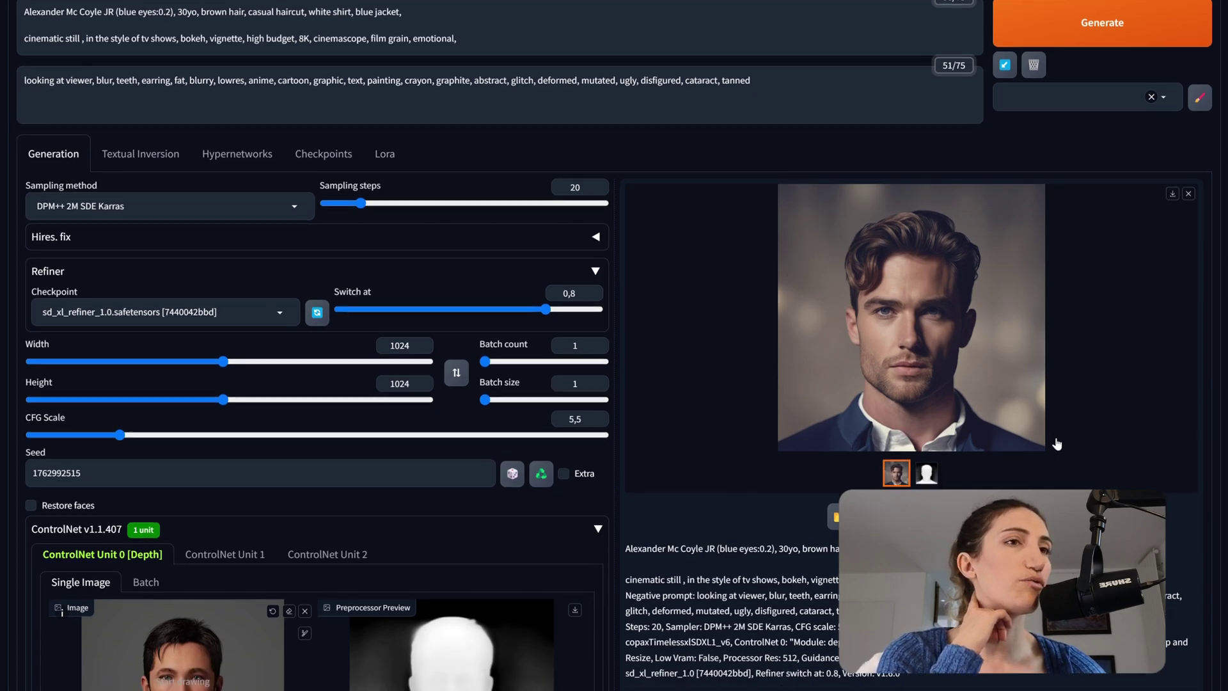
scroll(789, 429, down, 1)
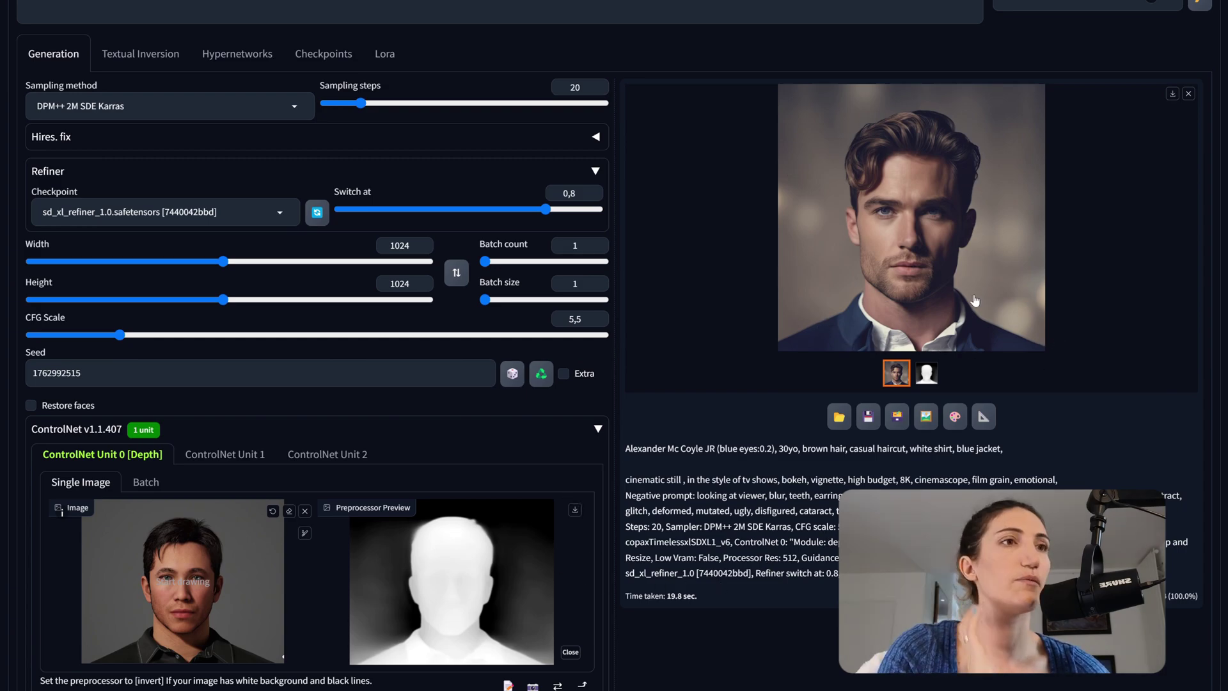
scroll(966, 382, up, 1)
scroll(422, 424, down, 3)
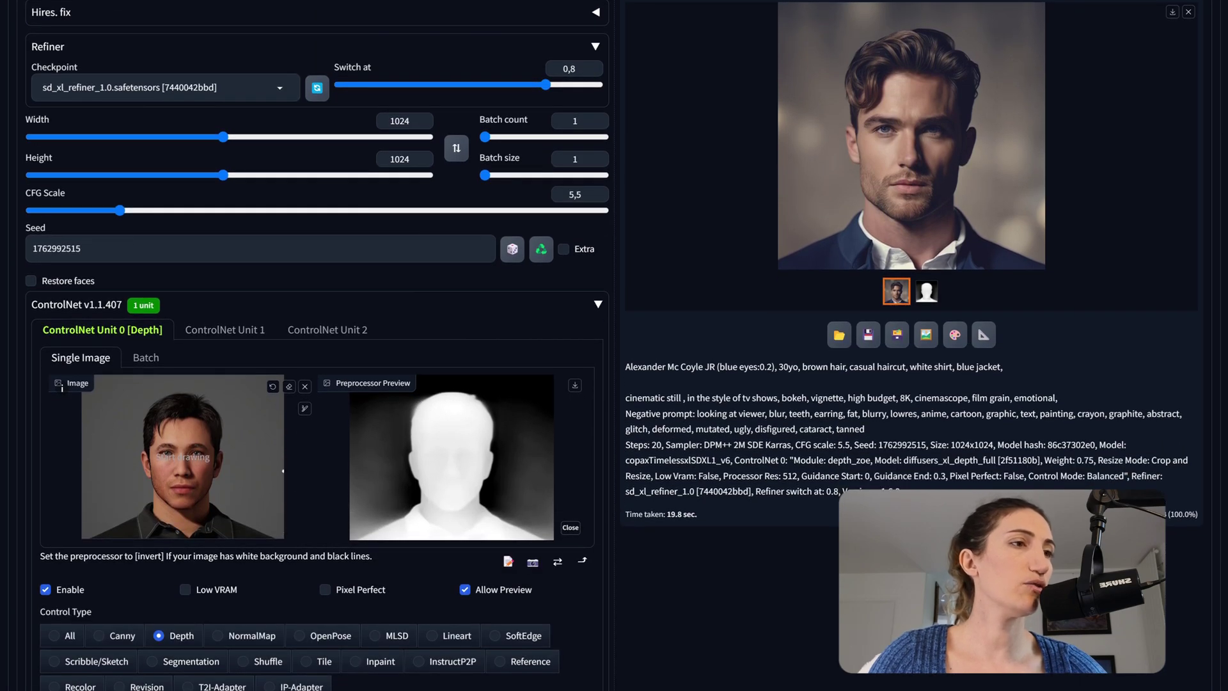
- Load profile capture 140735.png into ControlNet, preprocess its depth map, and render a portrait
mouse_move(561, 690)
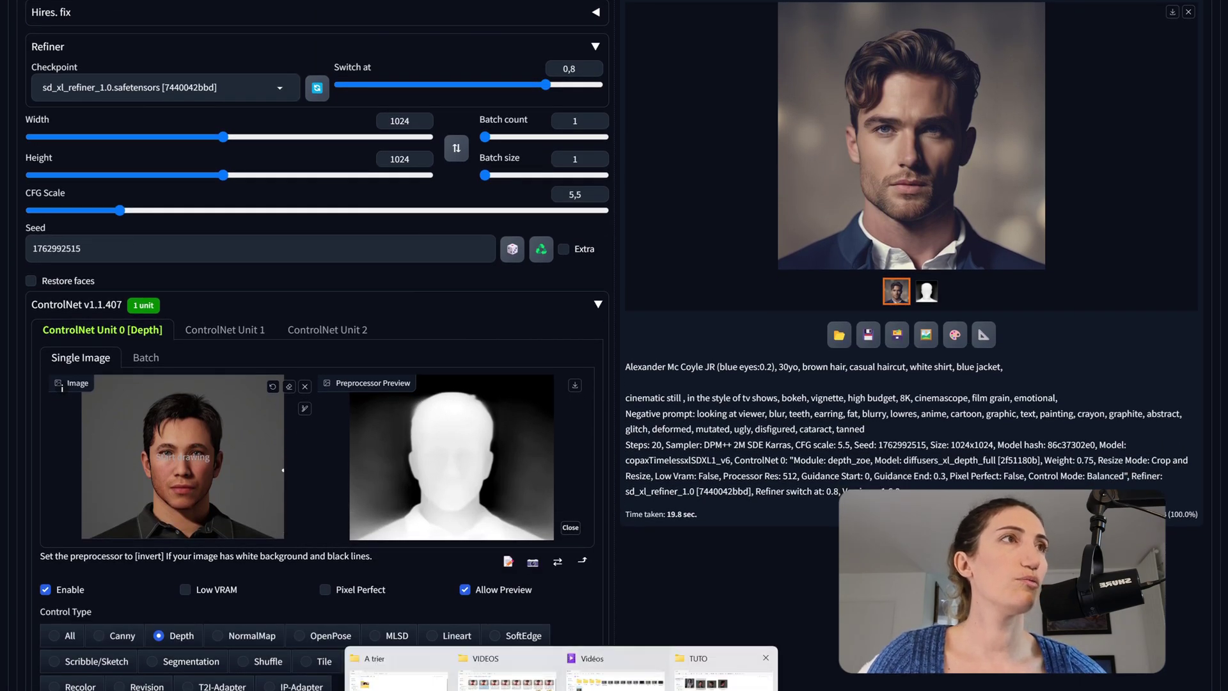
click(699, 677)
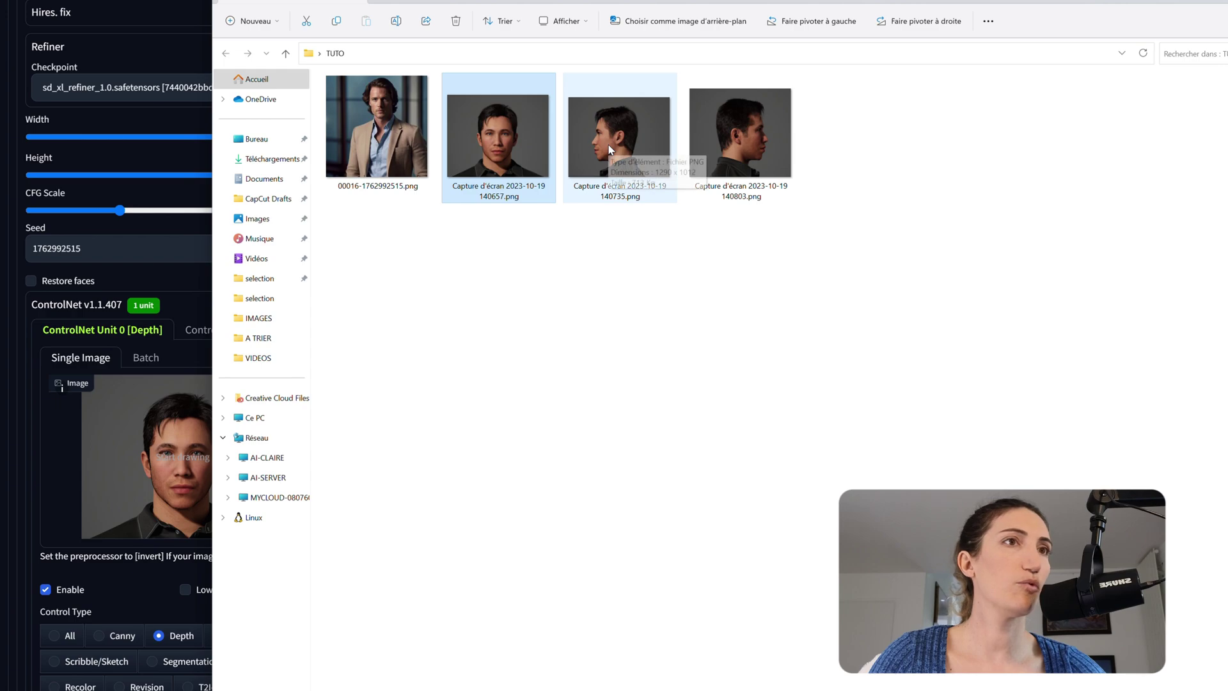
drag(606, 153, 142, 478)
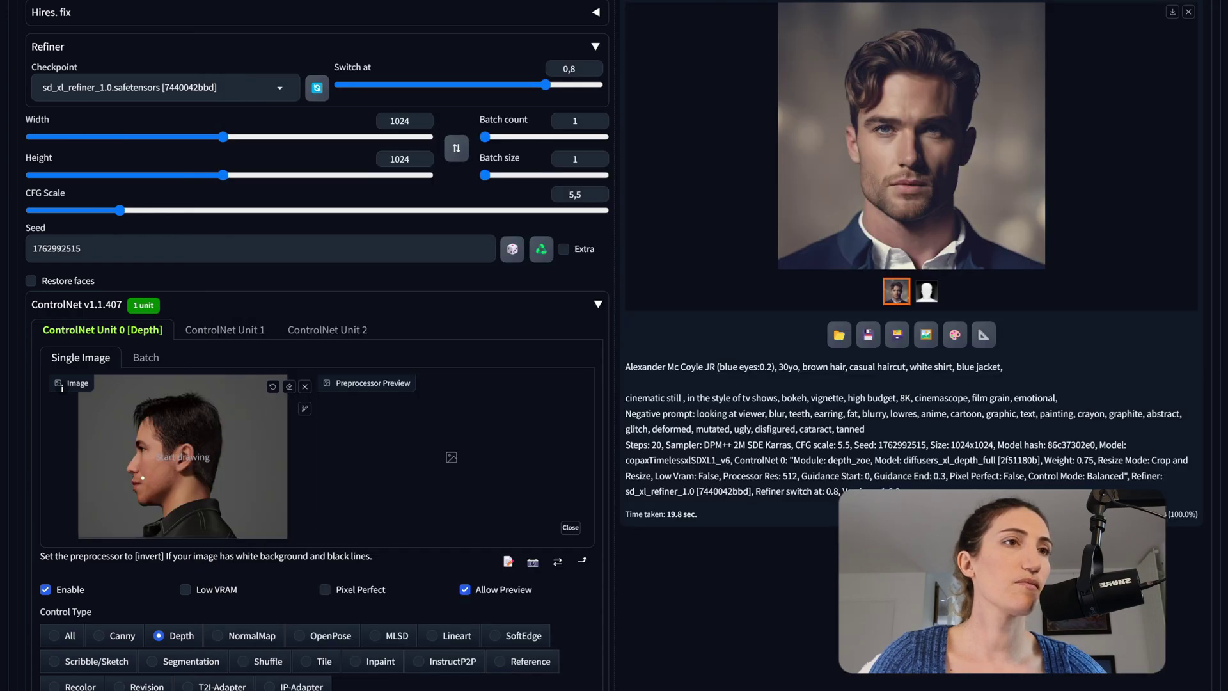
scroll(314, 615, down, 2)
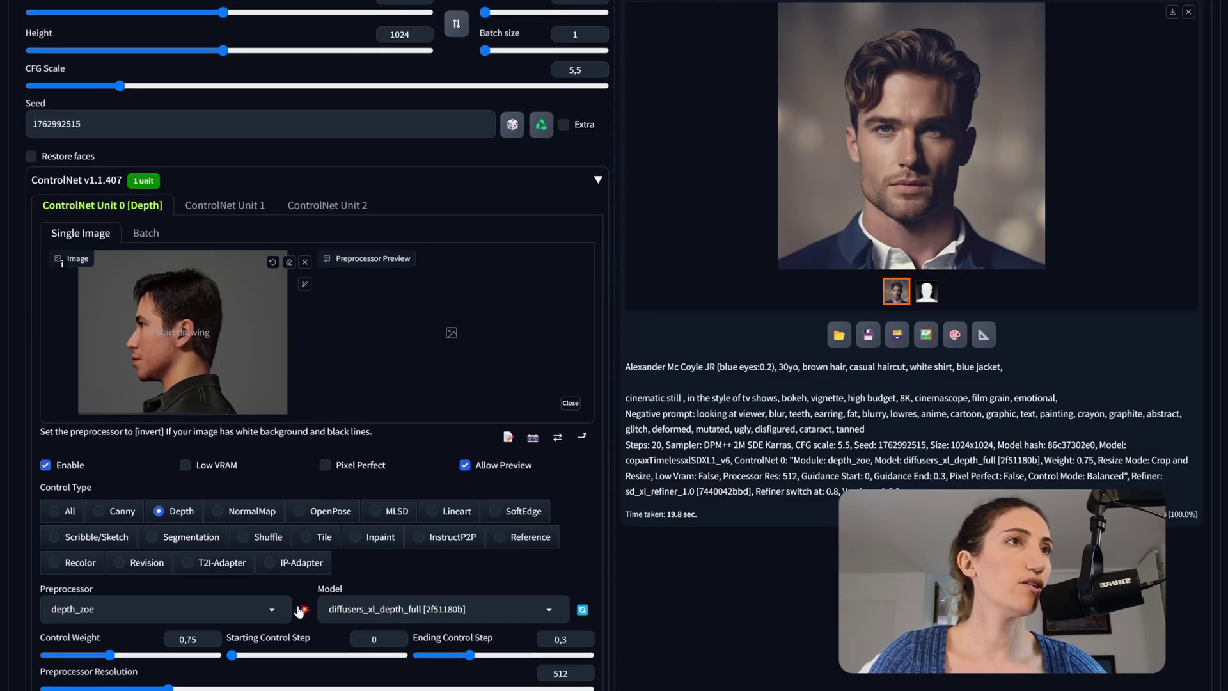
click(304, 610)
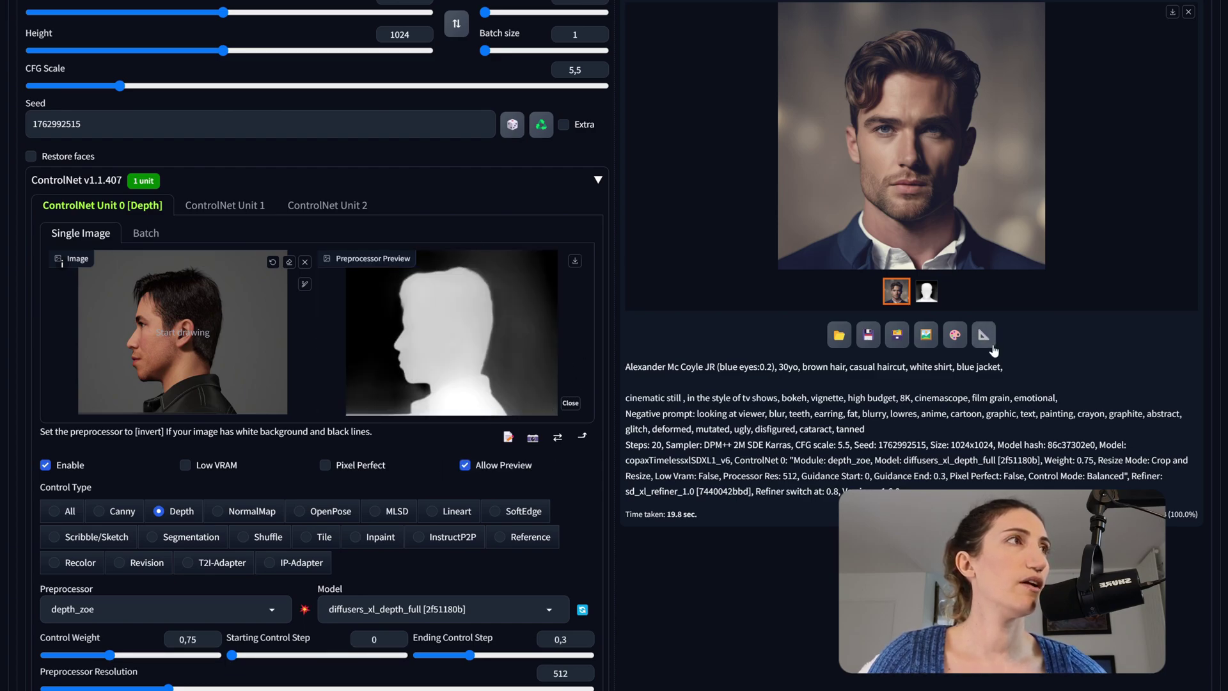
scroll(988, 332, up, 7)
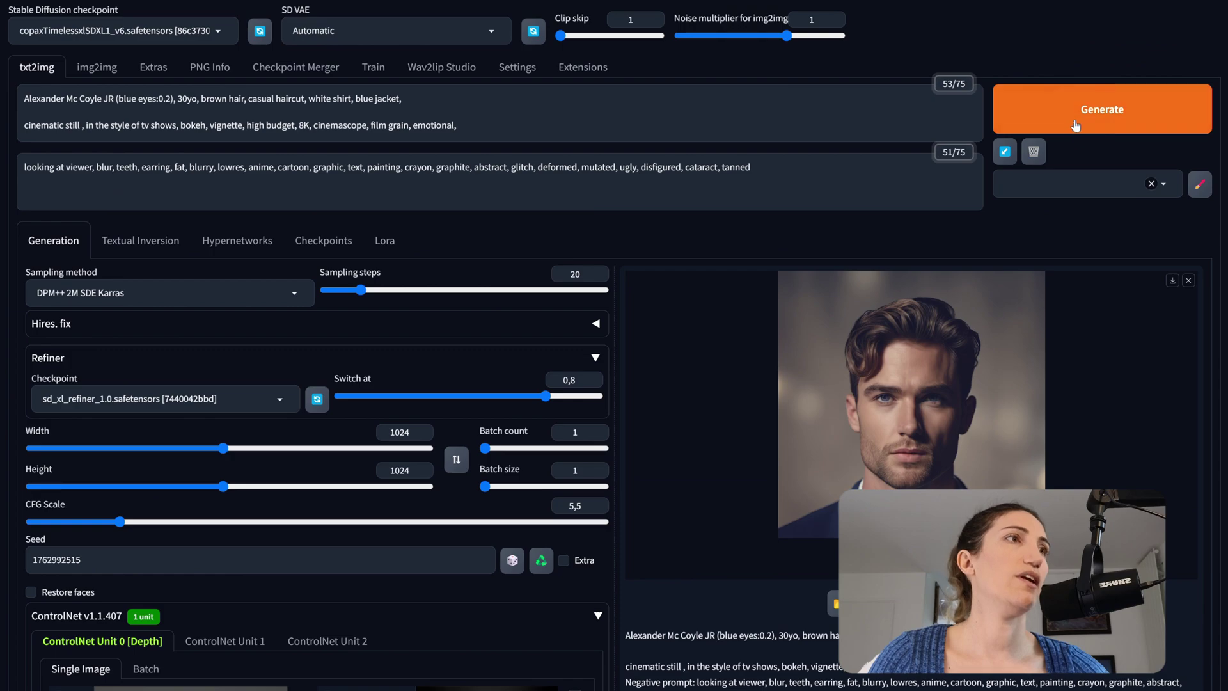
click(1078, 121)
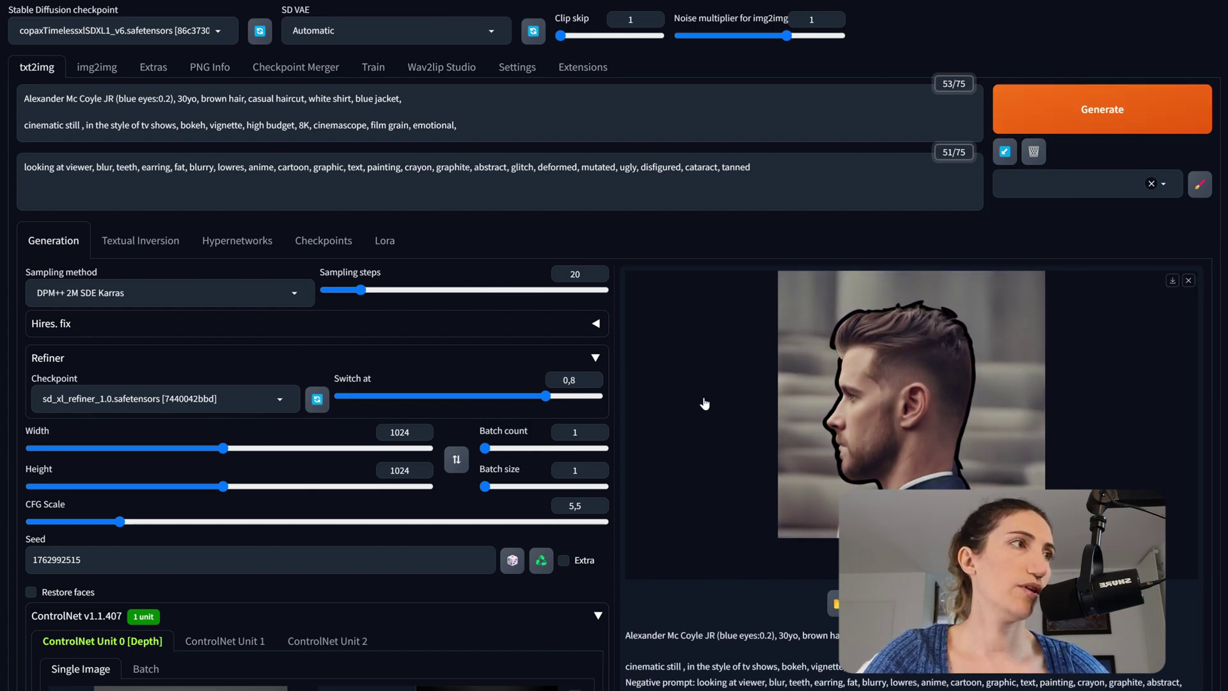
- Lower the control weight to 0.5 and render the side profile again
scroll(690, 425, down, 2)
scroll(689, 422, down, 1)
scroll(688, 419, down, 3)
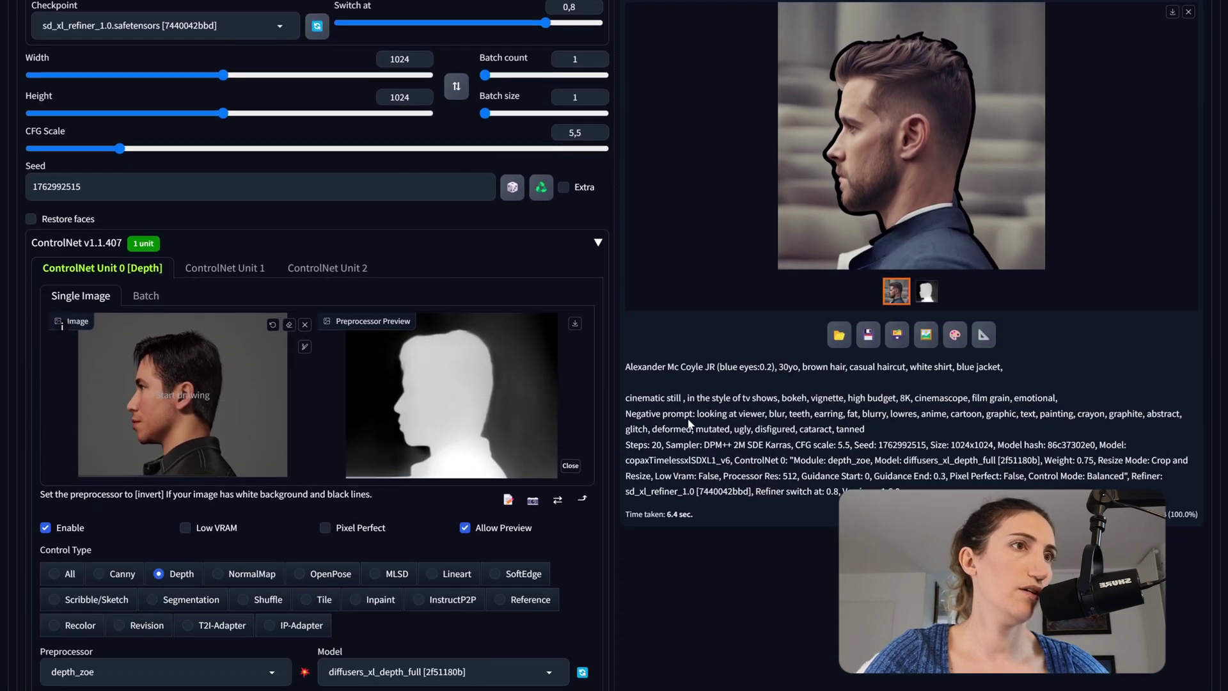
scroll(435, 428, down, 3)
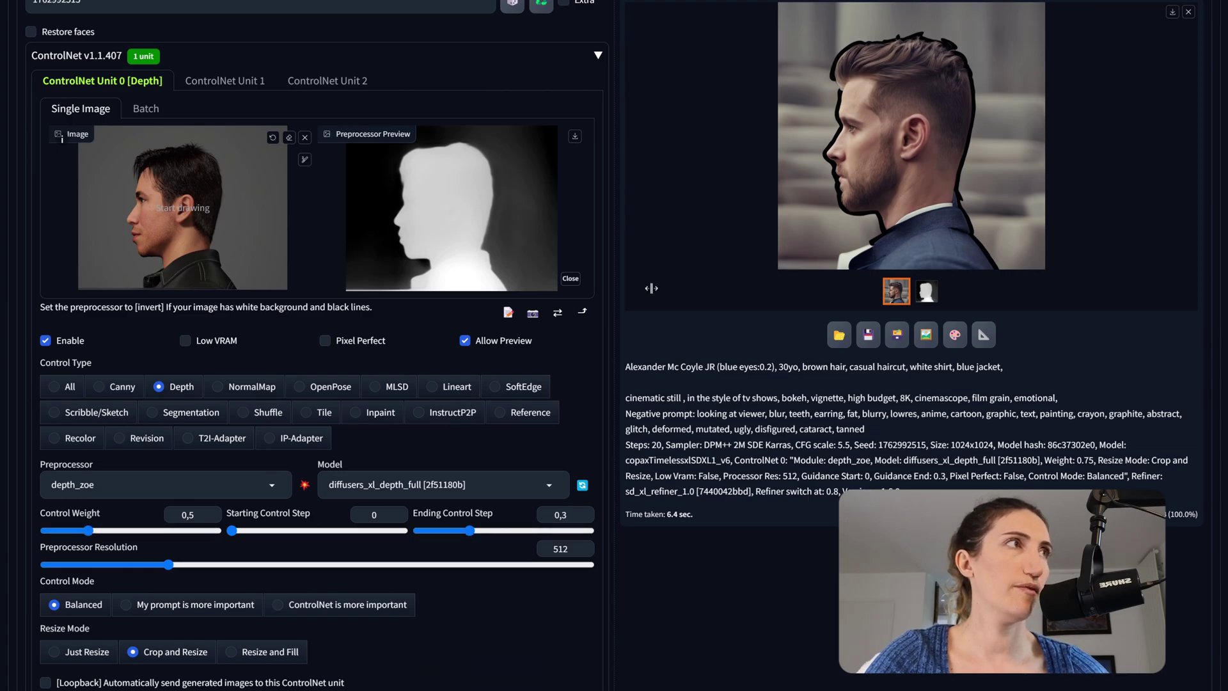
scroll(649, 284, up, 6)
scroll(996, 146, up, 3)
click(1094, 128)
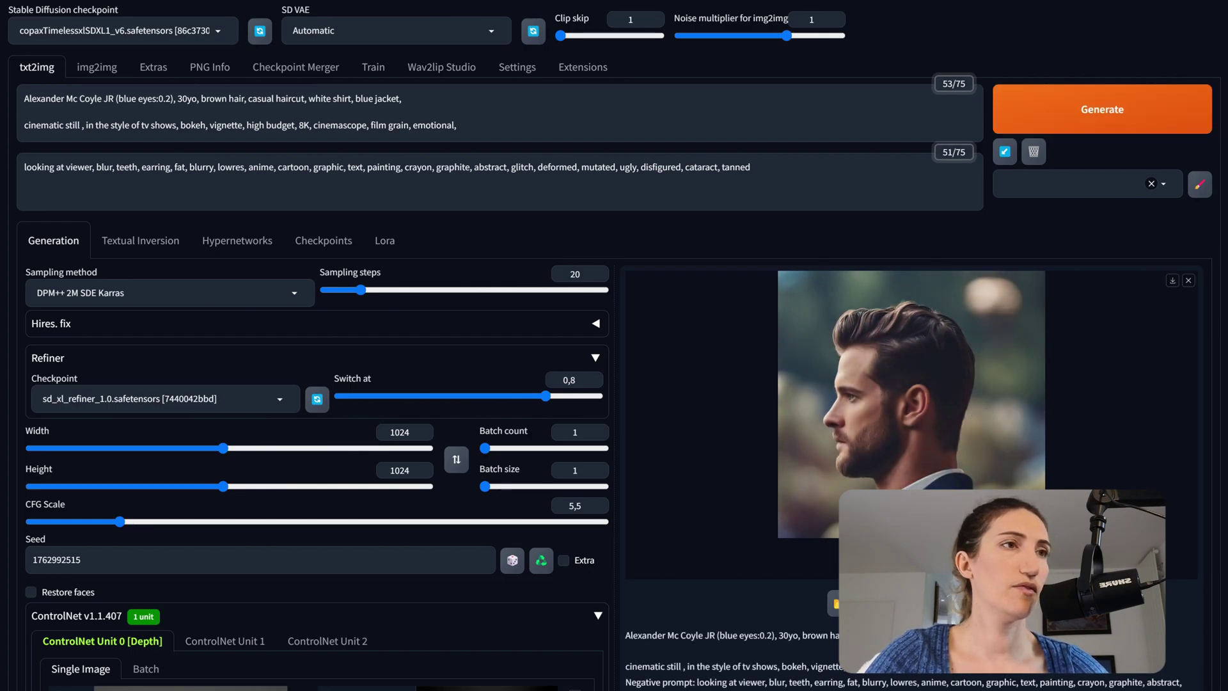
- Rerender the left-facing profile with control weight 0.6
scroll(288, 573, down, 8)
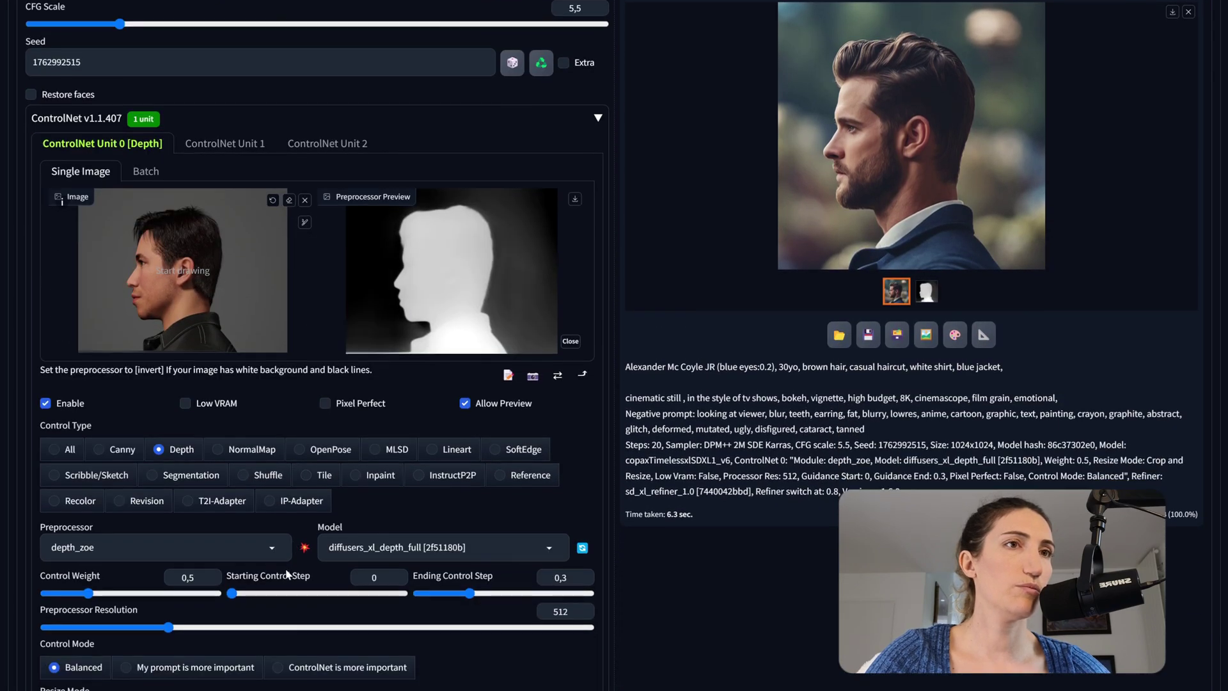
drag(89, 593, 98, 597)
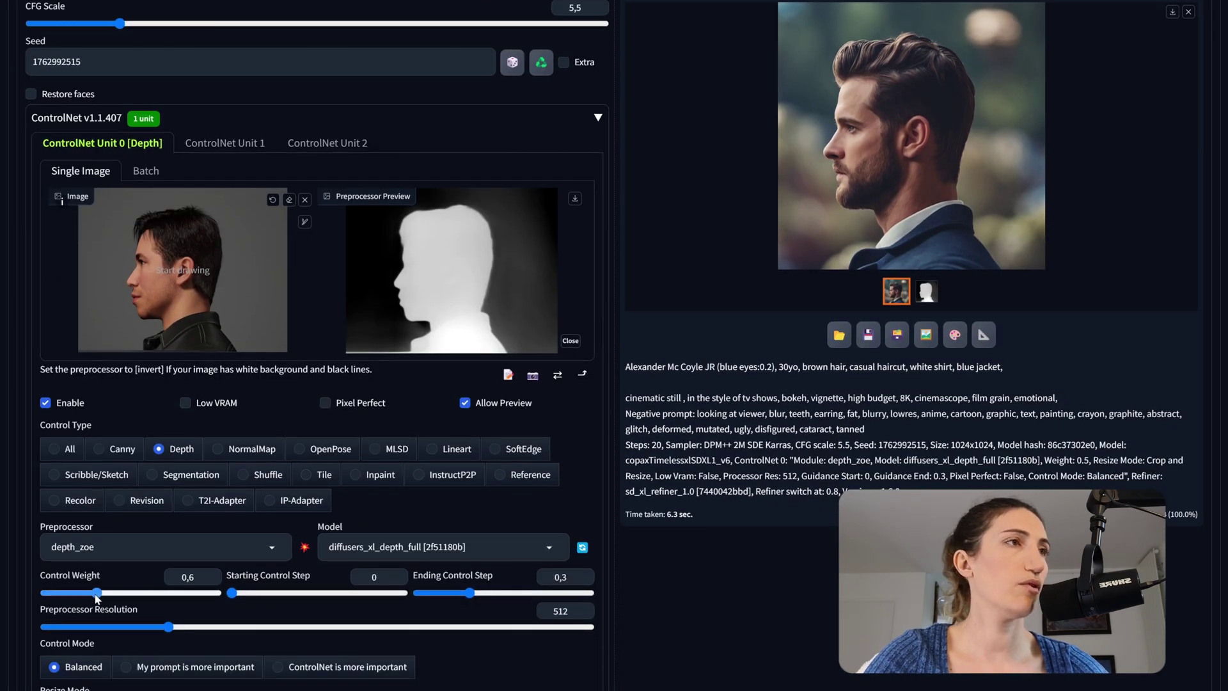
scroll(1086, 154, up, 8)
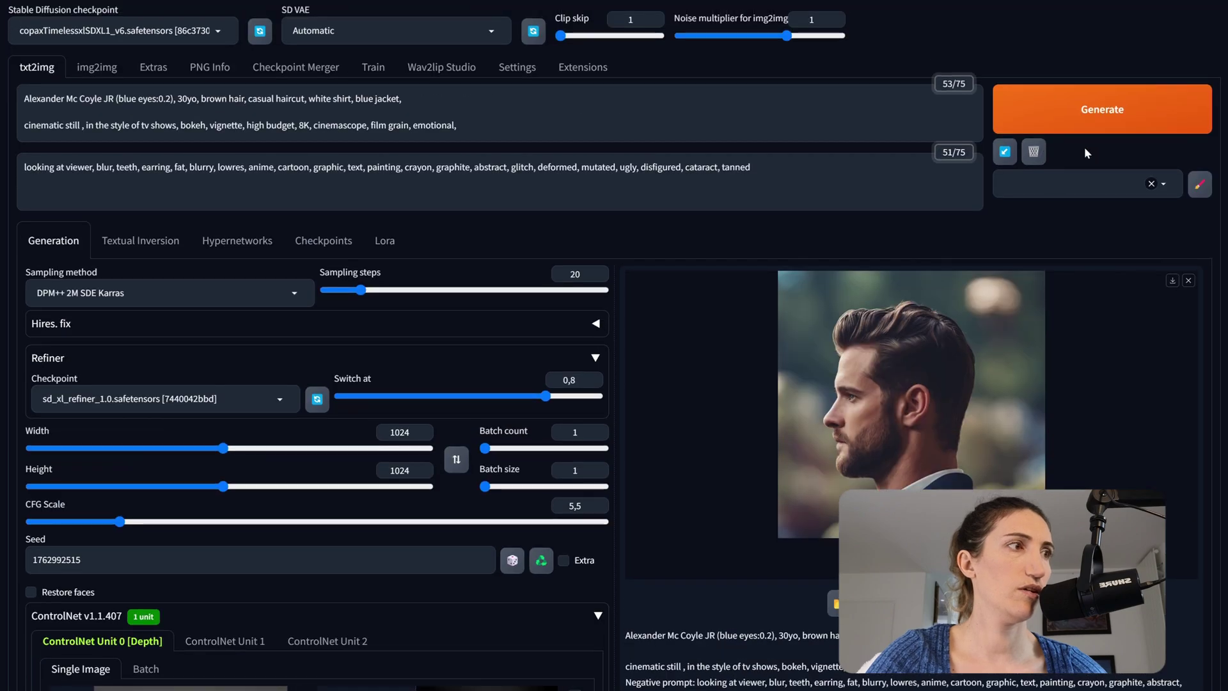
click(1090, 125)
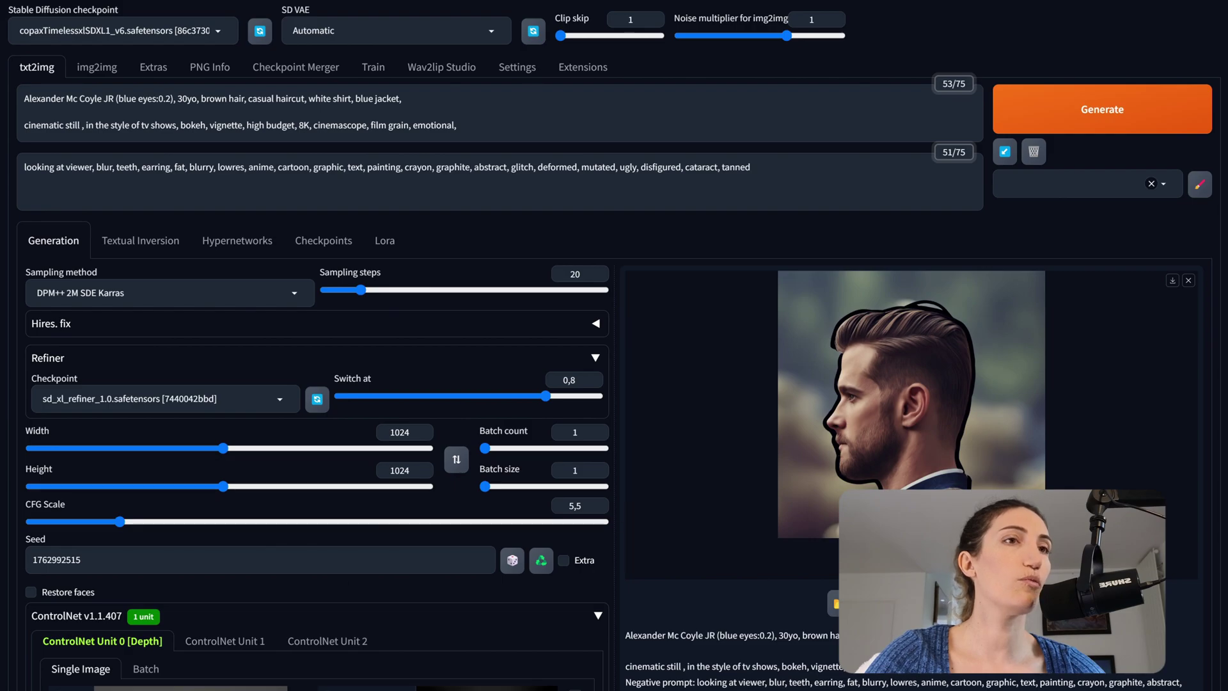
- Adjust the control weight to 0.55 and rerender the profile
scroll(270, 590, down, 7)
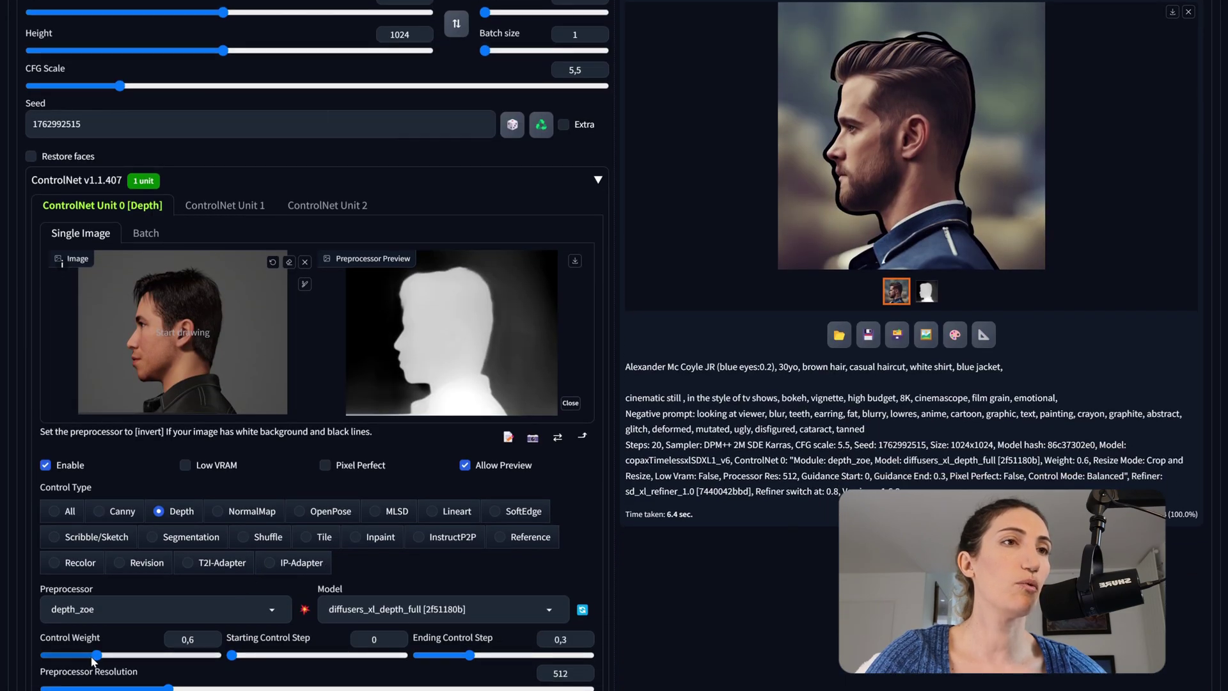
drag(95, 656, 91, 657)
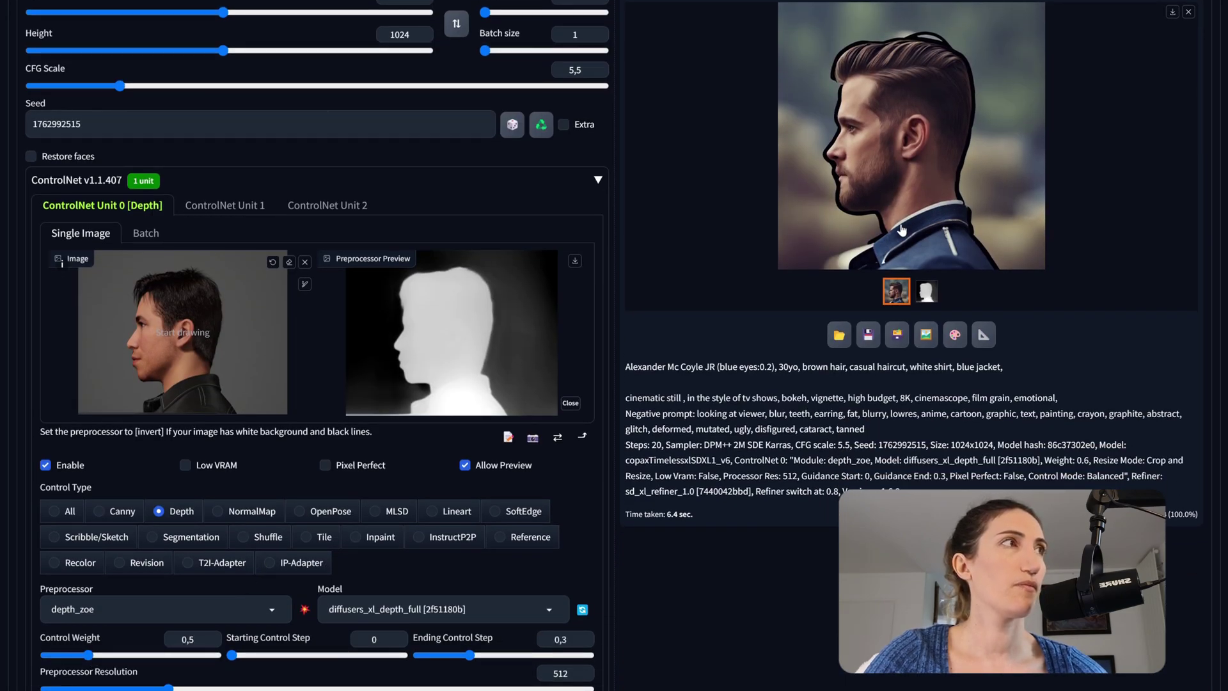
scroll(978, 122, up, 3)
scroll(980, 117, up, 4)
click(1102, 110)
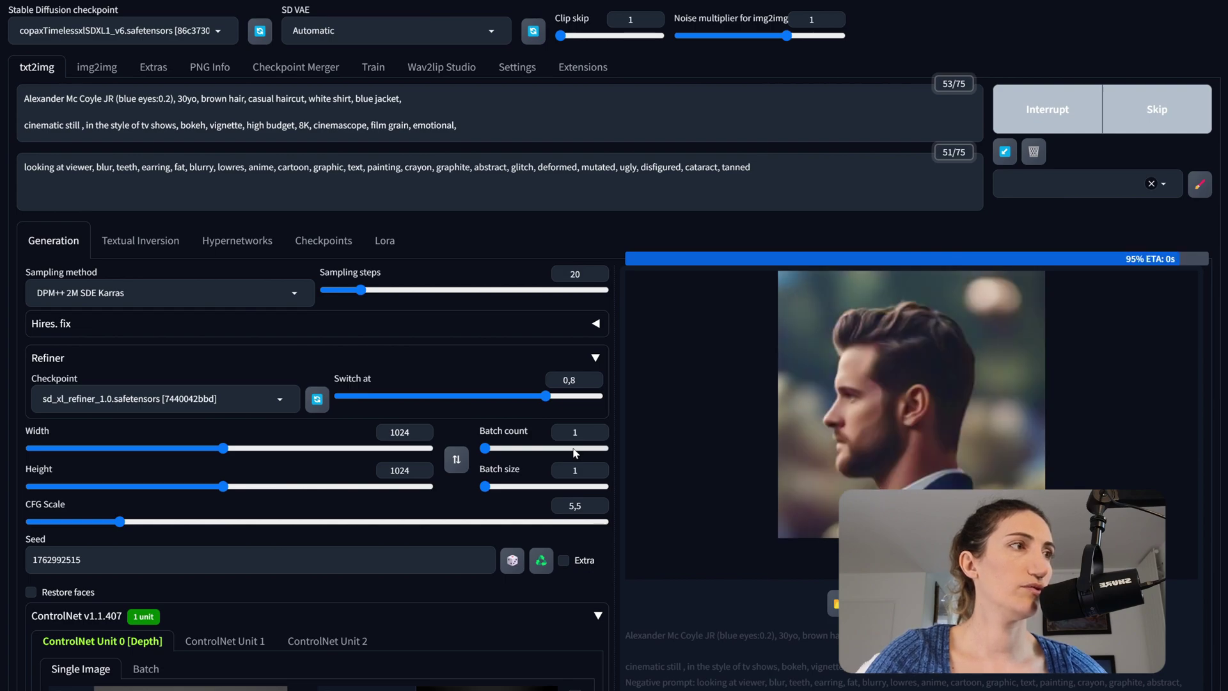
- Load right-facing capture 140803.png into ControlNet, preprocess its depth map, and render the opposite profile
right_click(896, 419)
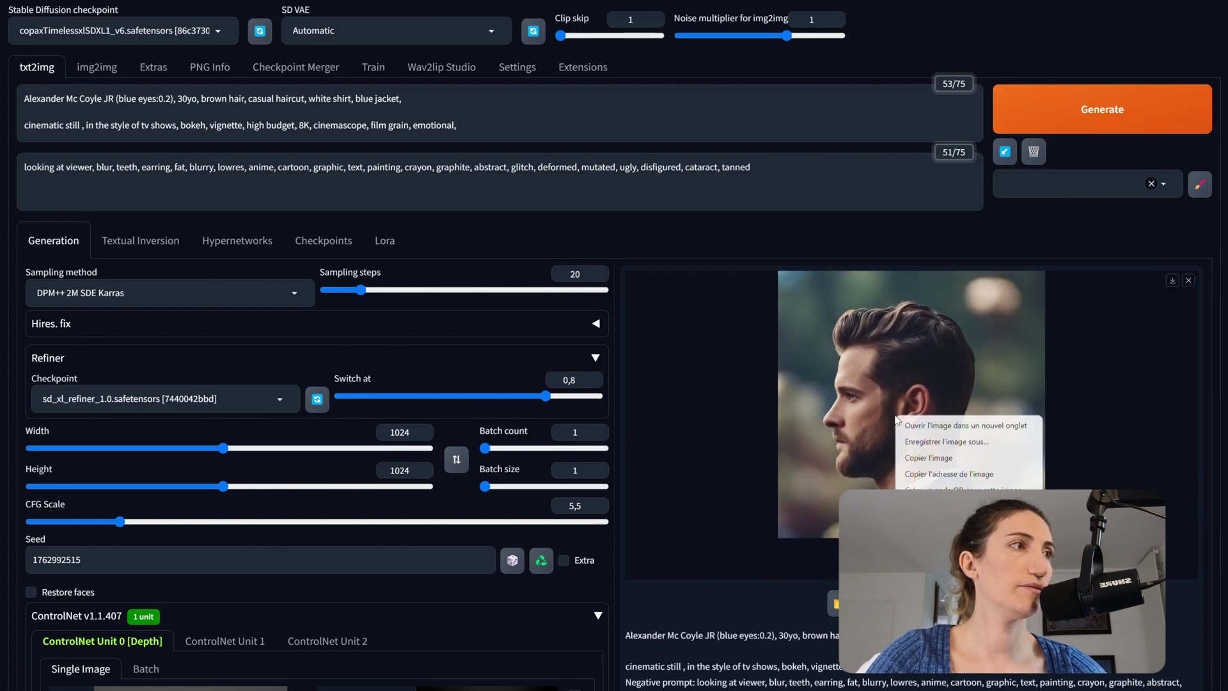
click(931, 427)
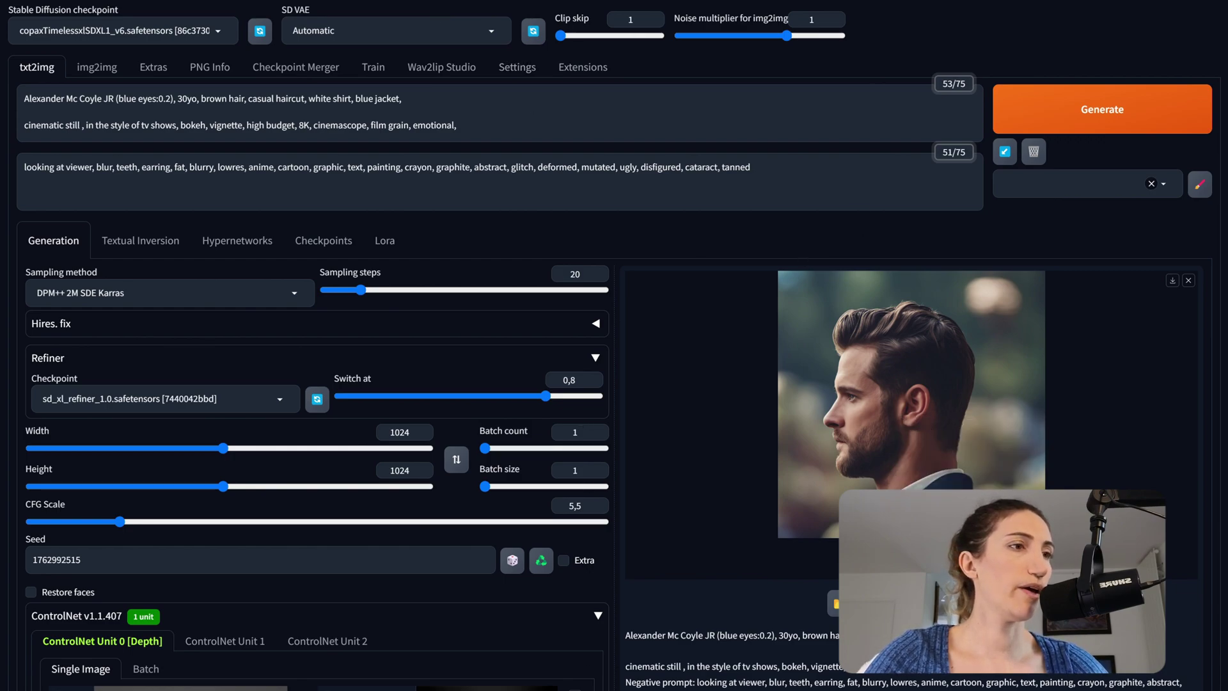
mouse_move(561, 690)
scroll(278, 387, down, 4)
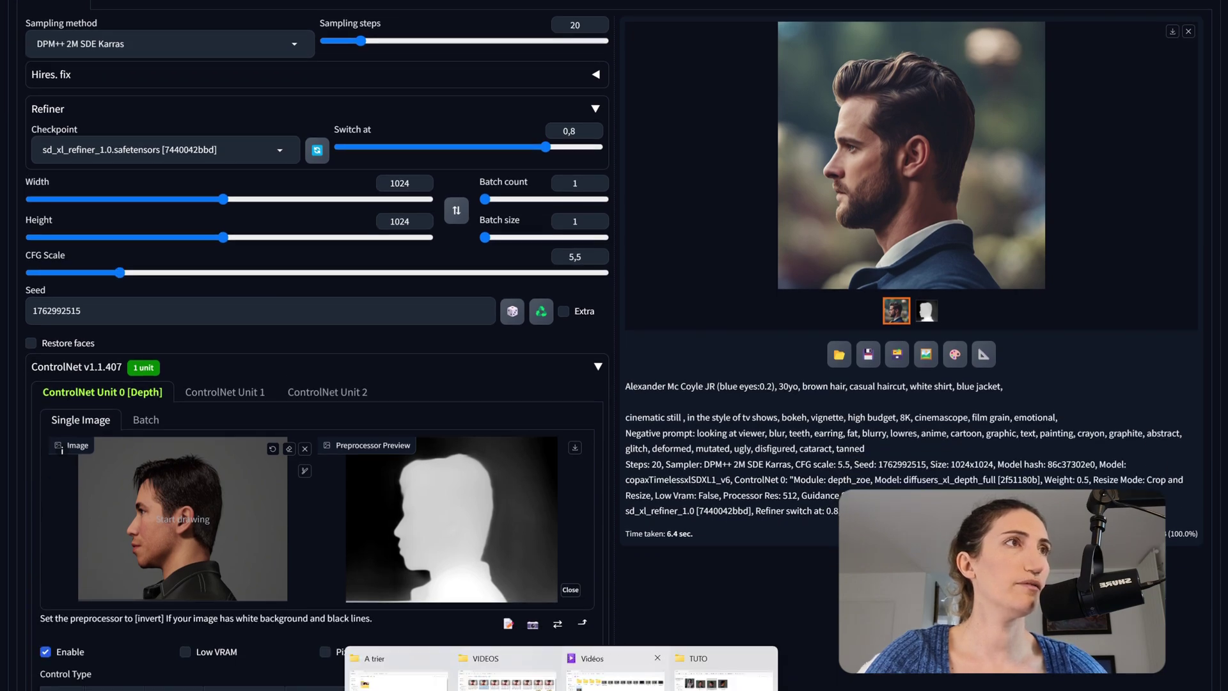
click(723, 668)
drag(740, 134, 169, 508)
scroll(345, 633, down, 2)
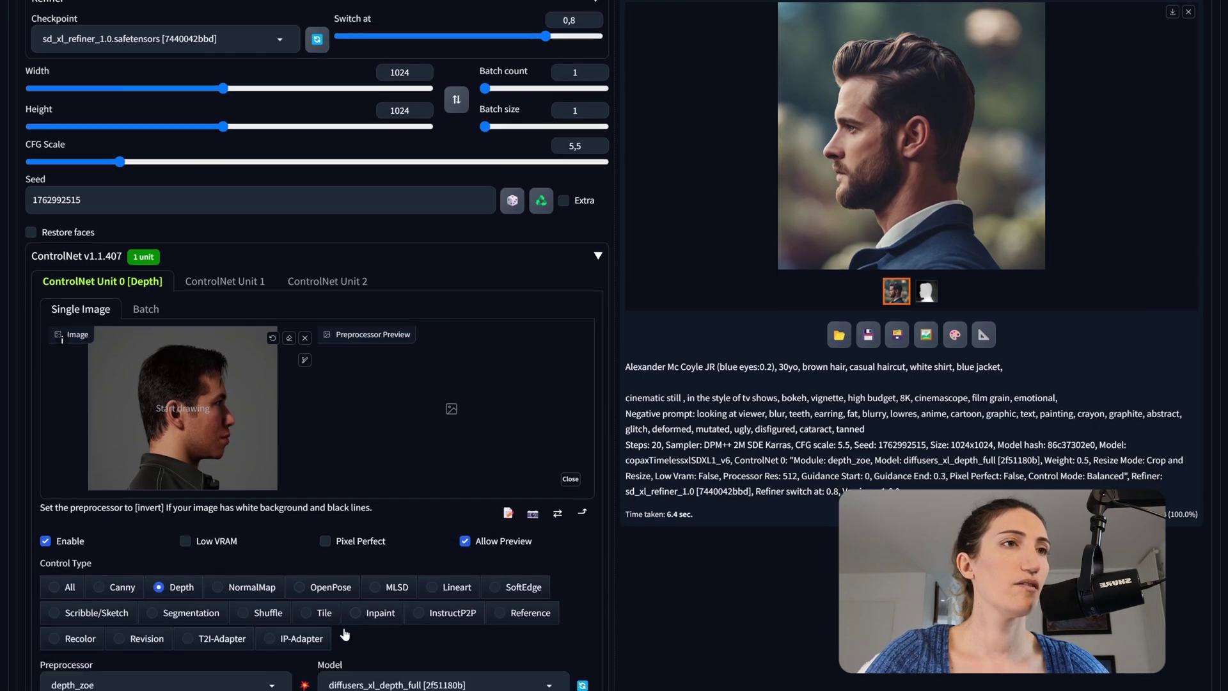
click(304, 685)
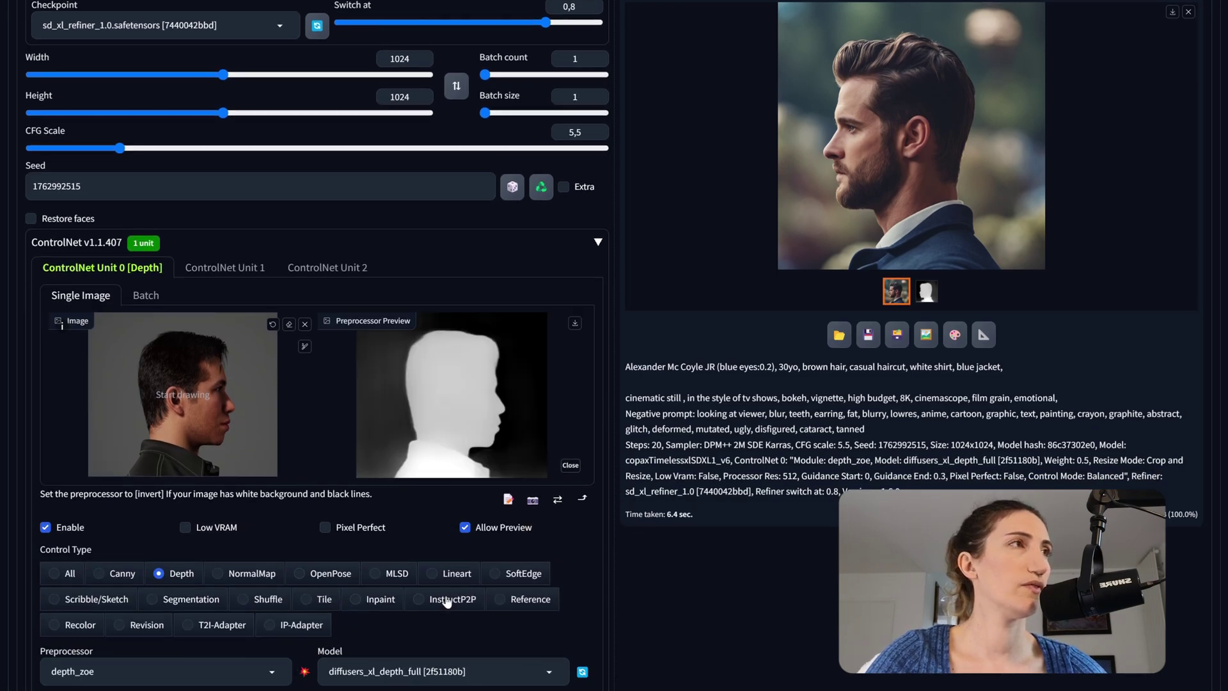
scroll(635, 395, up, 5)
key(ctrl+Return)
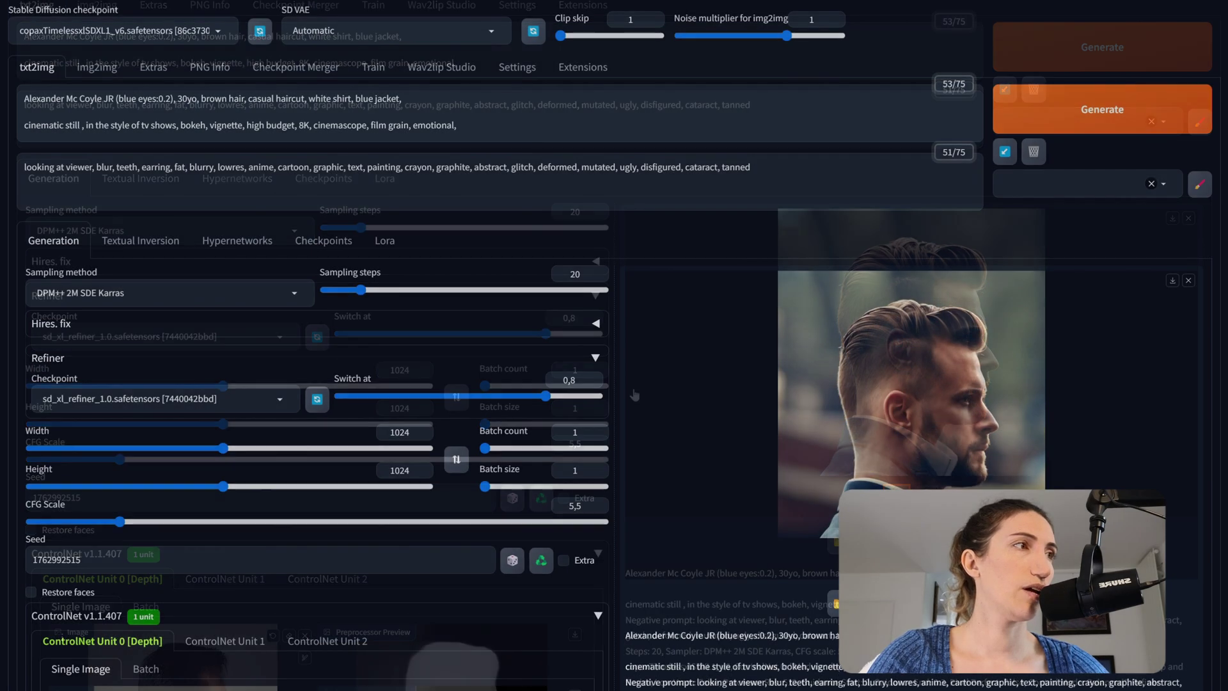
scroll(634, 394, up, 1)
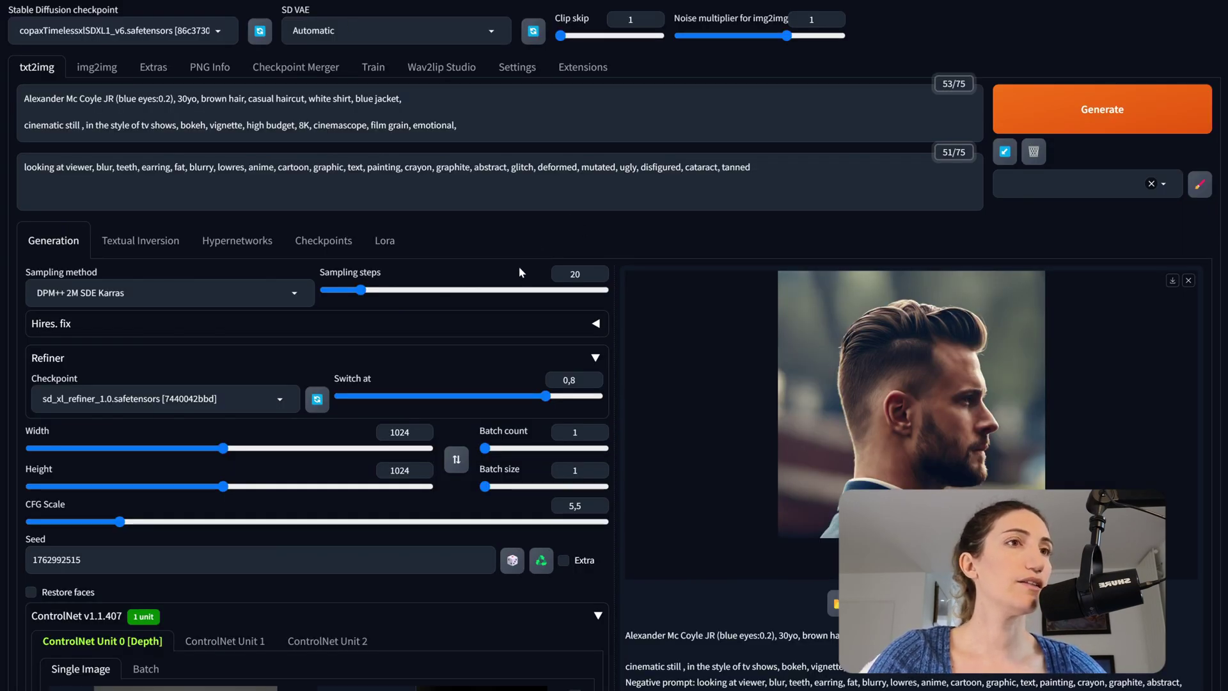
scroll(518, 266, down, 7)
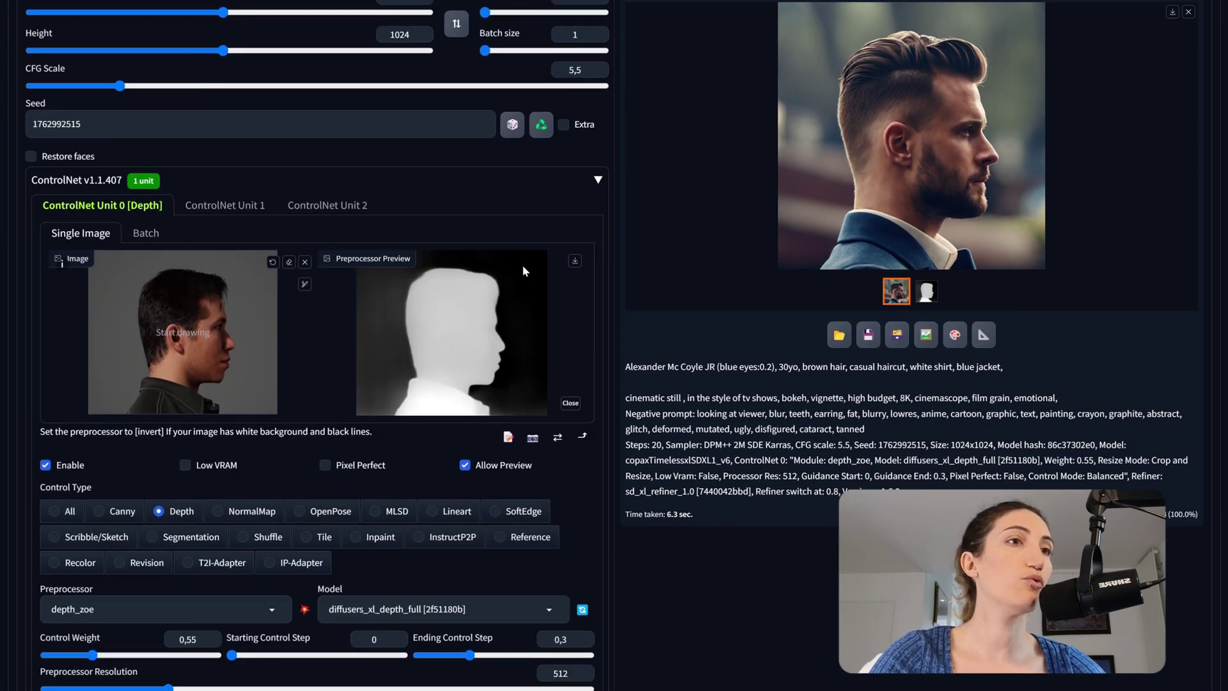
scroll(529, 405, down, 2)
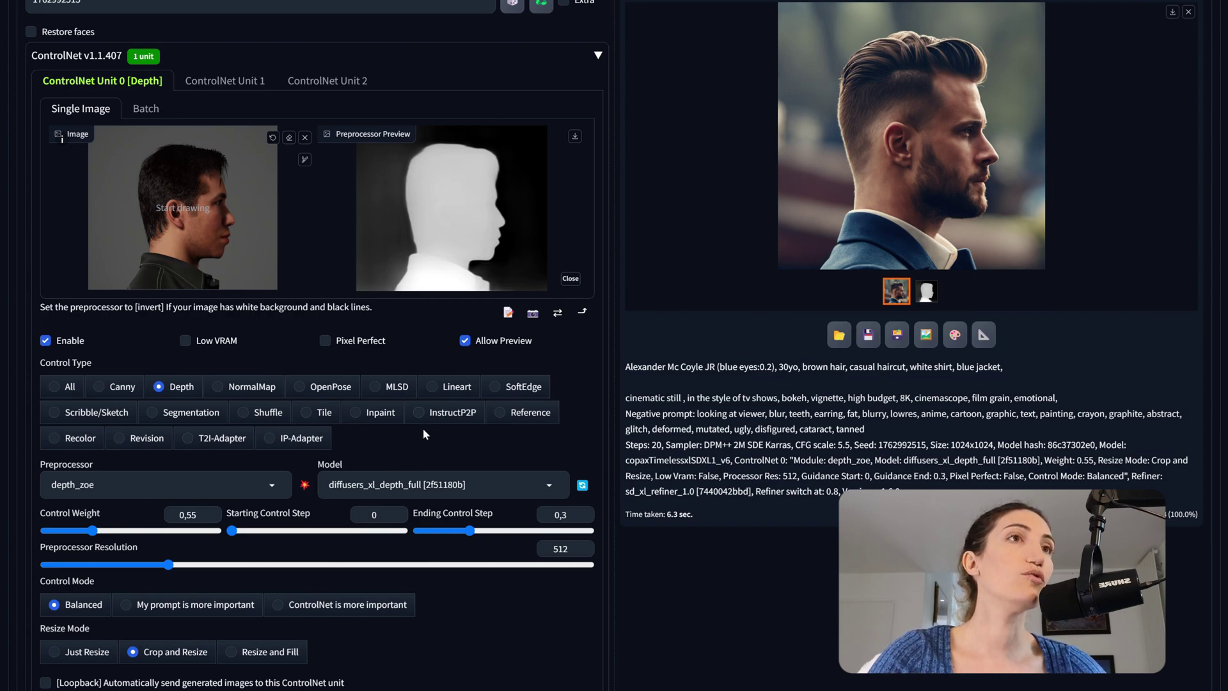
scroll(424, 434, down, 1)
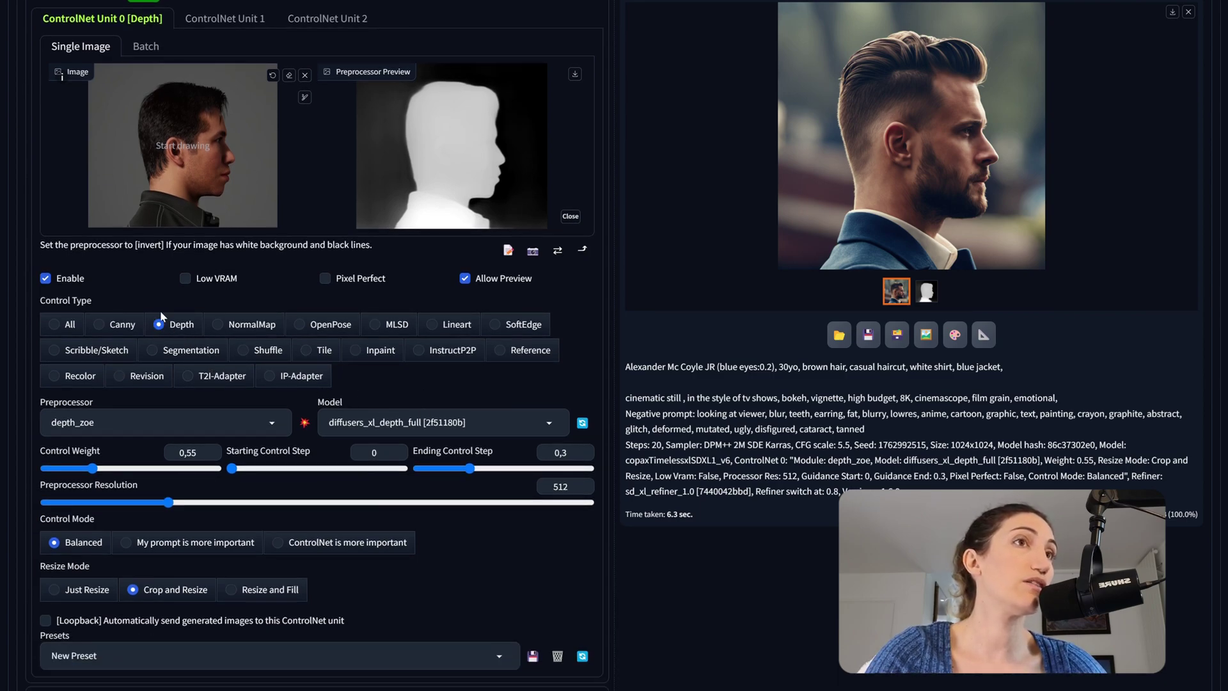